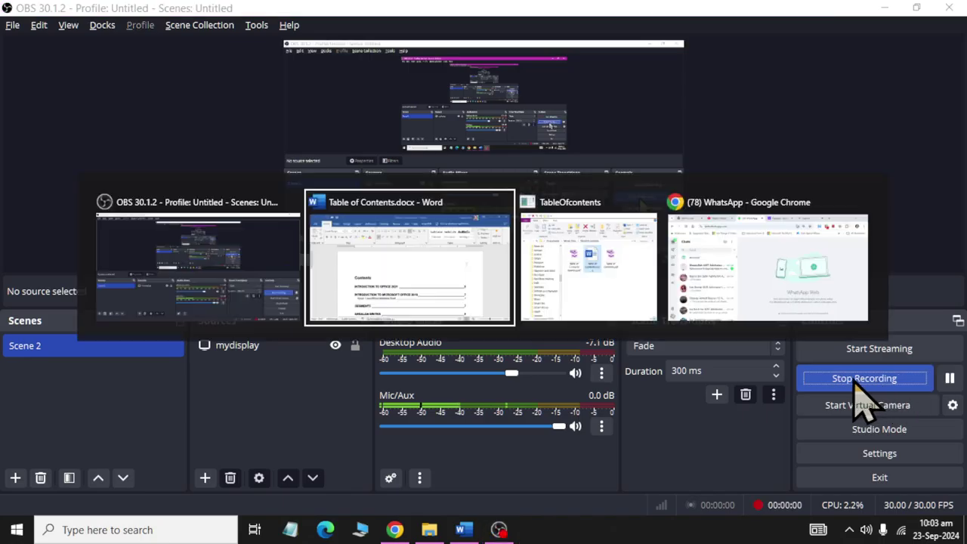
Raise the Windows microphone recording level from 24 to 58, then click back into Word's contents.
right_click(866, 528)
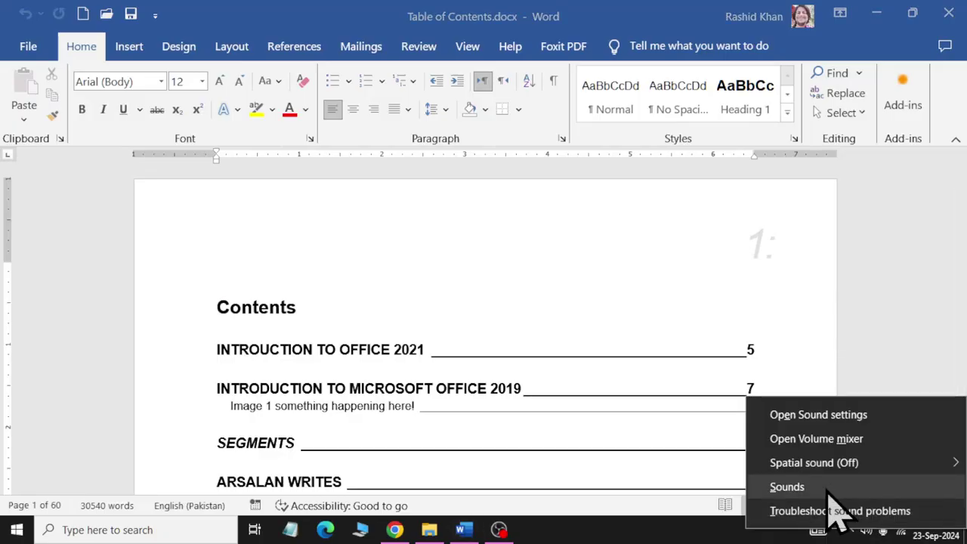
click(778, 487)
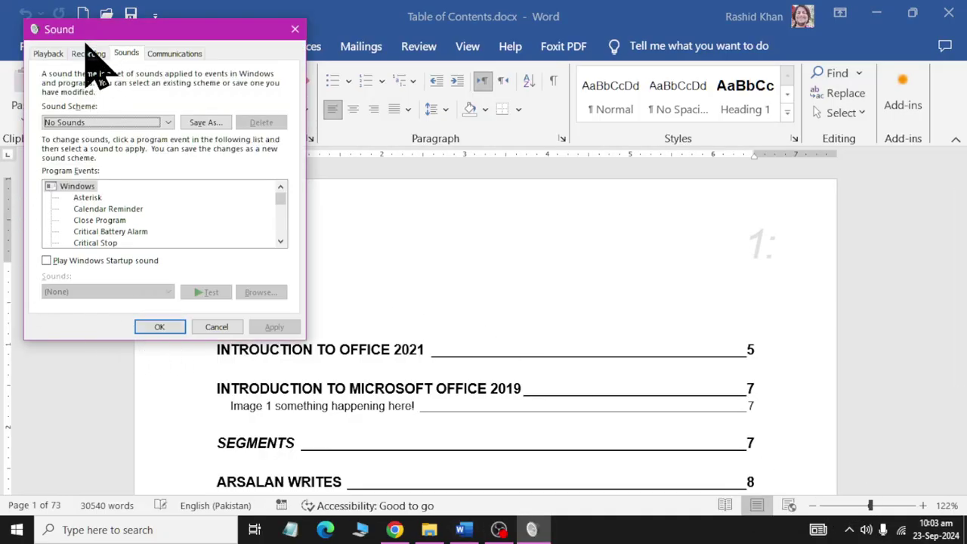
click(88, 52)
double_click(99, 105)
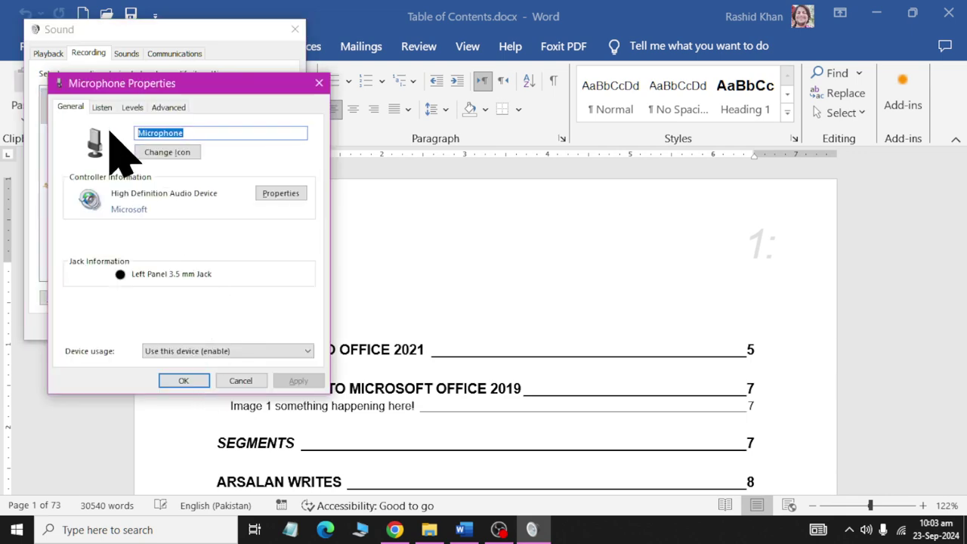
click(102, 107)
click(132, 108)
drag(103, 154, 138, 154)
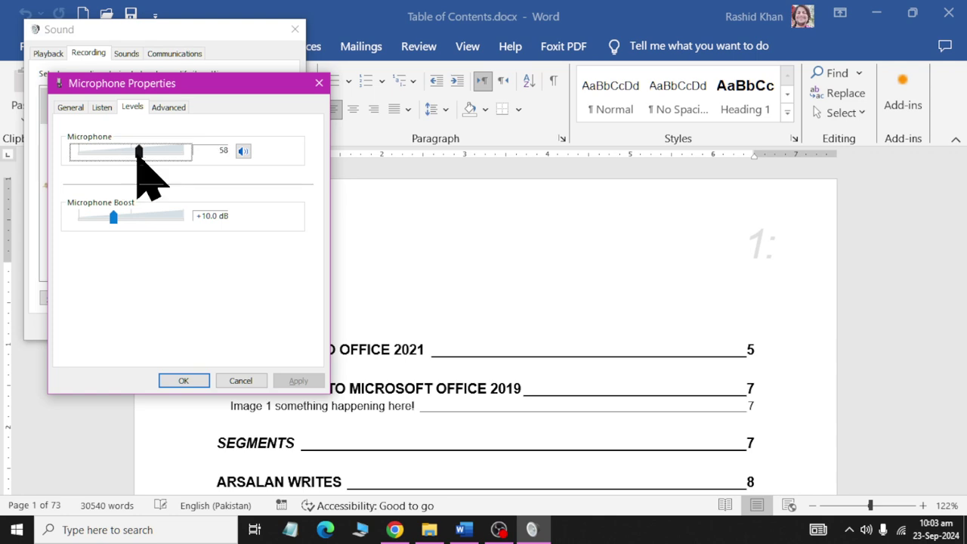
click(184, 380)
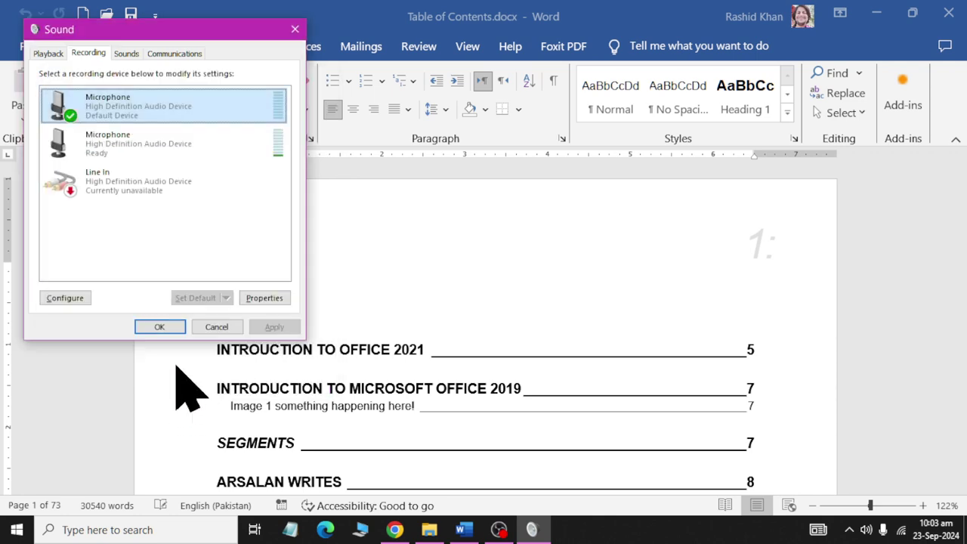
click(160, 326)
click(428, 349)
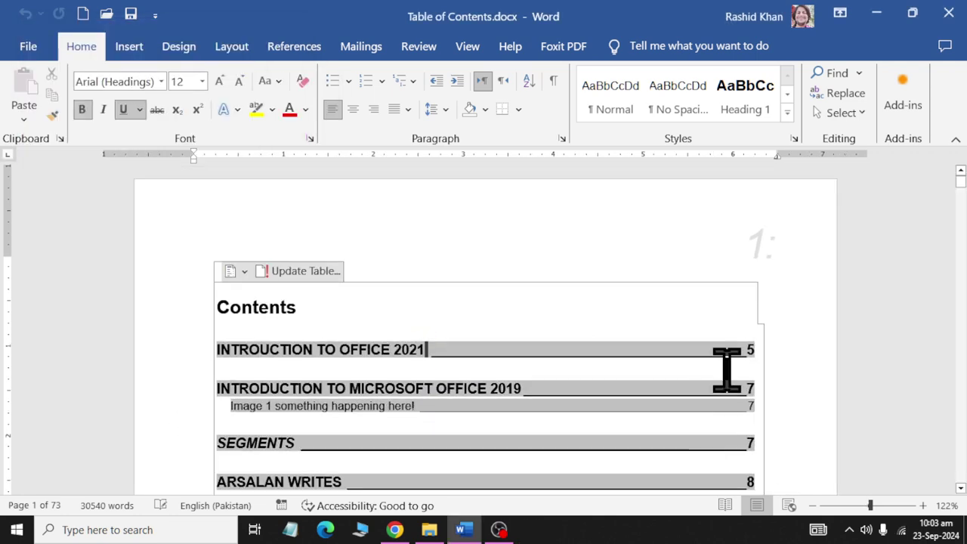
scroll(724, 319, down, 3)
scroll(723, 321, up, 1)
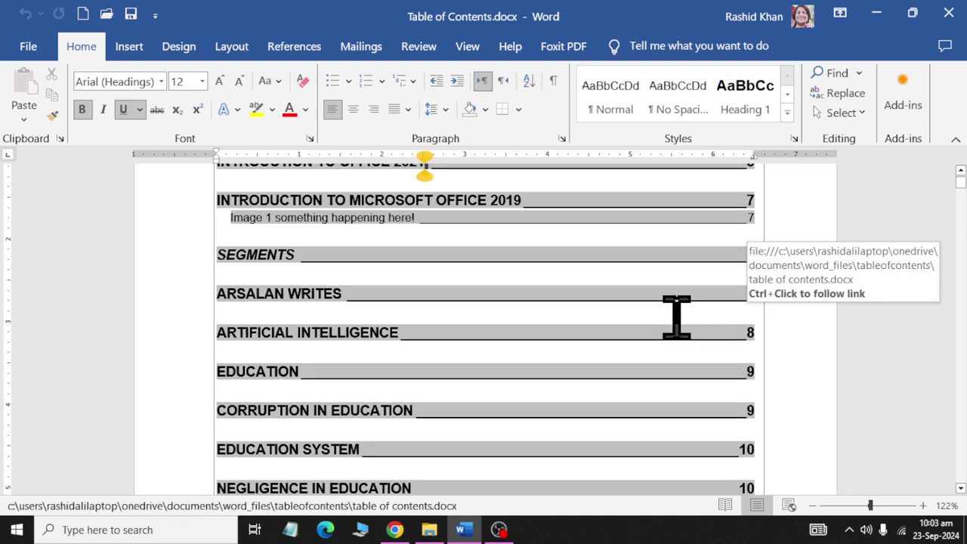
click(343, 293)
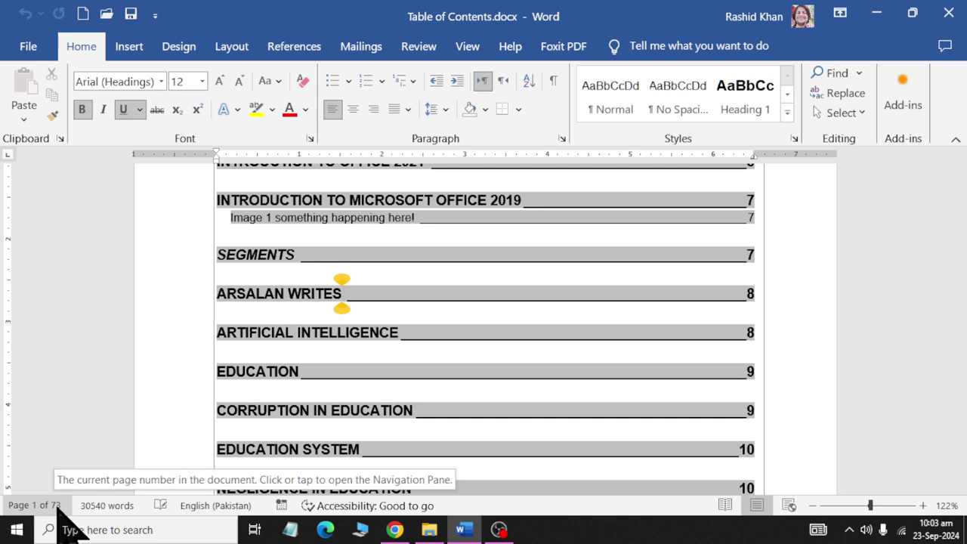
click(799, 310)
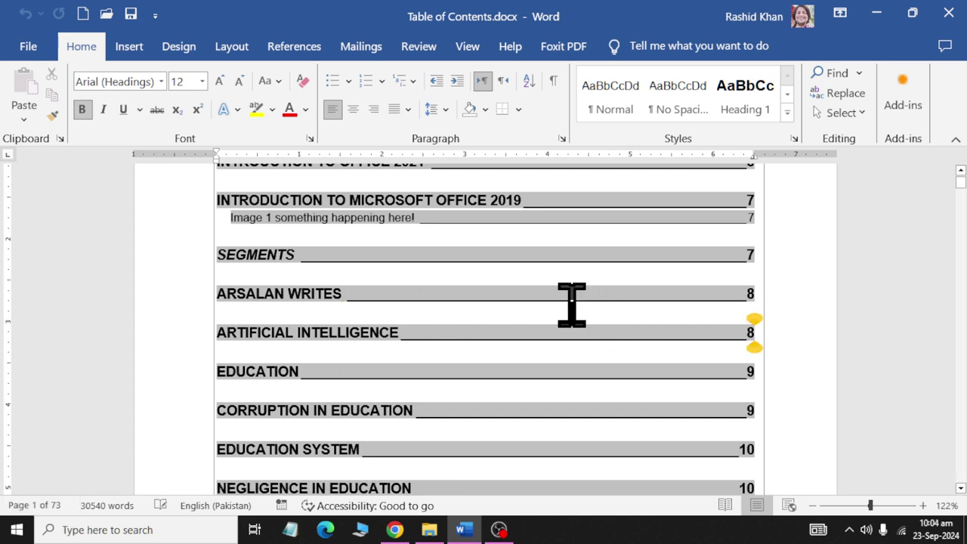
scroll(229, 233, down, 2)
scroll(238, 244, down, 2)
scroll(259, 261, down, 2)
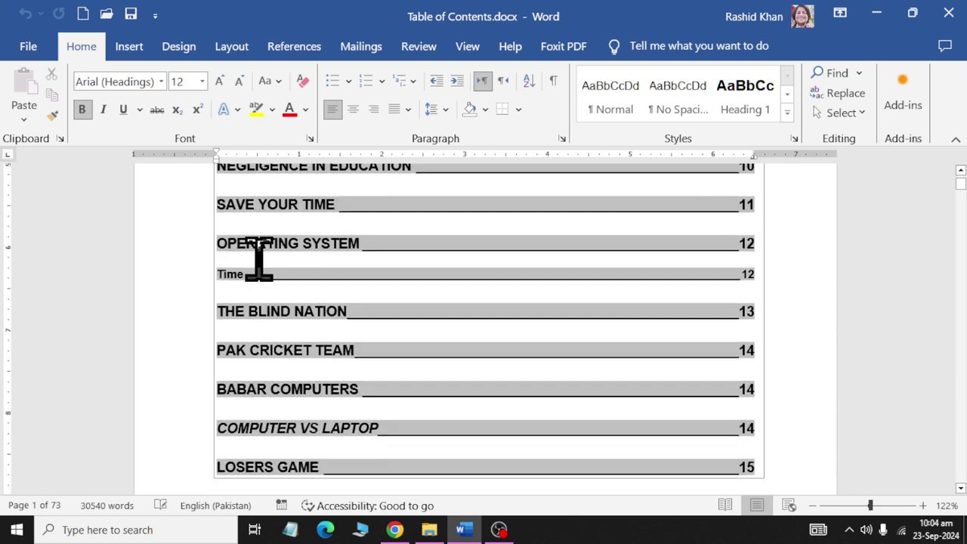
scroll(259, 261, down, 2)
scroll(276, 259, down, 3)
scroll(313, 280, down, 3)
scroll(320, 280, down, 6)
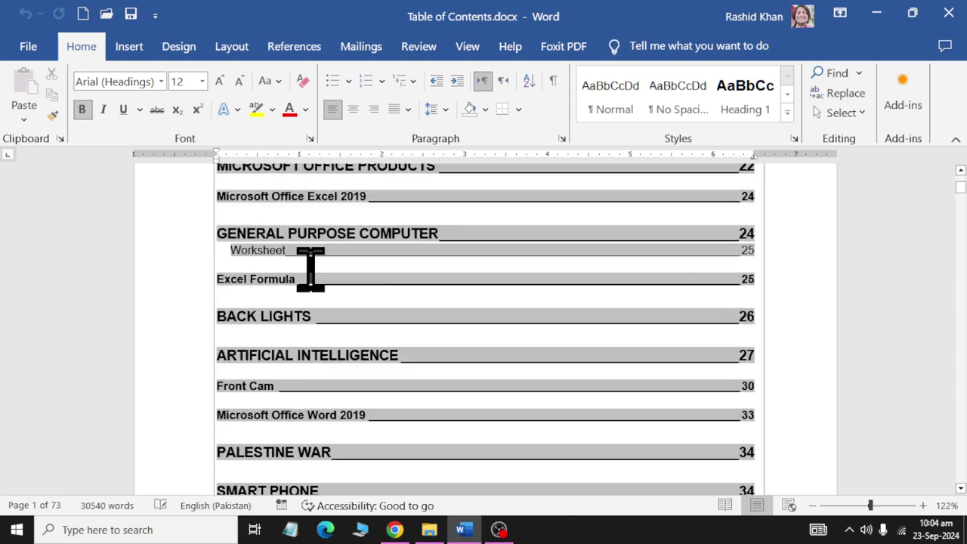
scroll(330, 328, up, 1)
scroll(330, 322, up, 3)
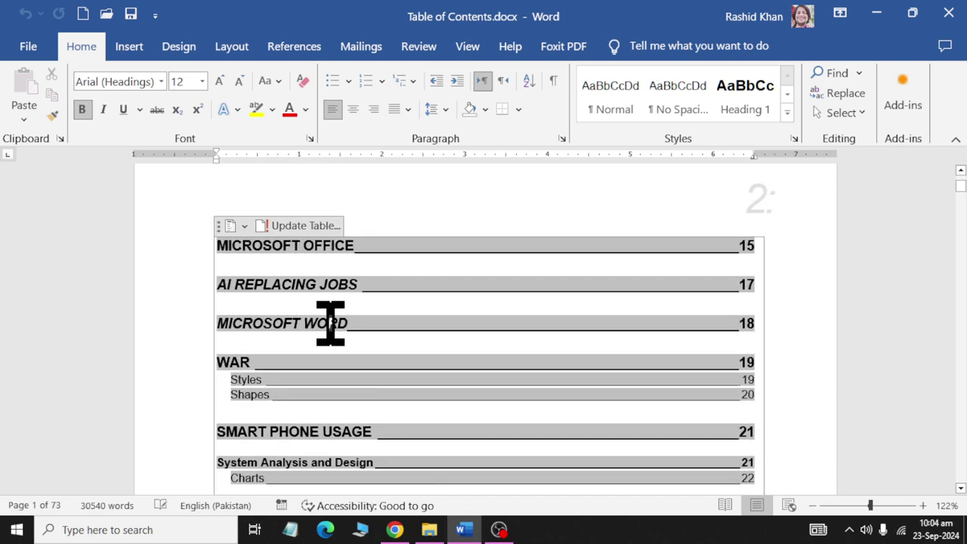
scroll(330, 321, up, 1)
scroll(330, 326, up, 2)
scroll(398, 287, up, 1)
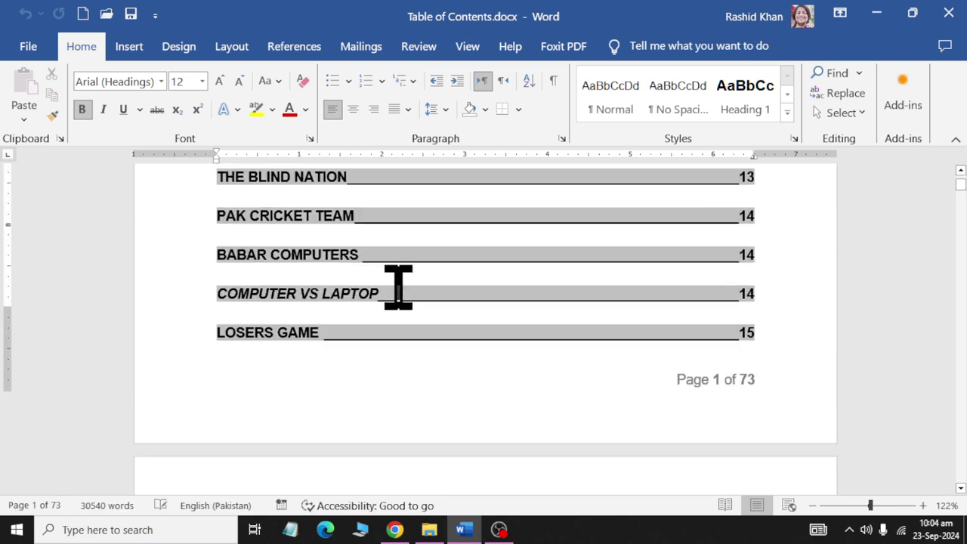
scroll(386, 291, up, 3)
scroll(386, 310, up, 1)
ctrl+scroll(387, 317, up, 2)
ctrl+scroll(387, 318, up, 3)
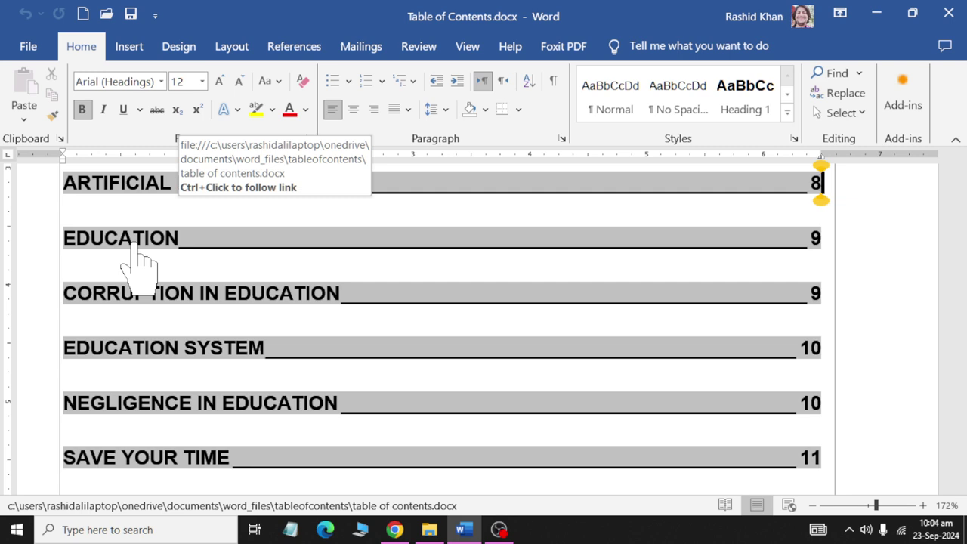
Follow the Education contents entry to its heading, then go back to page 1.
ctrl+click(128, 251)
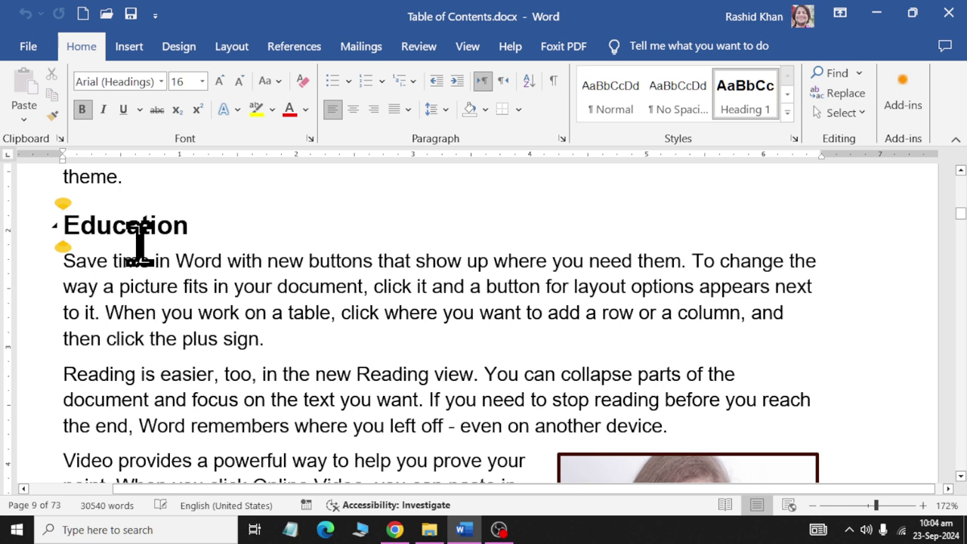
key(ctrl+g)
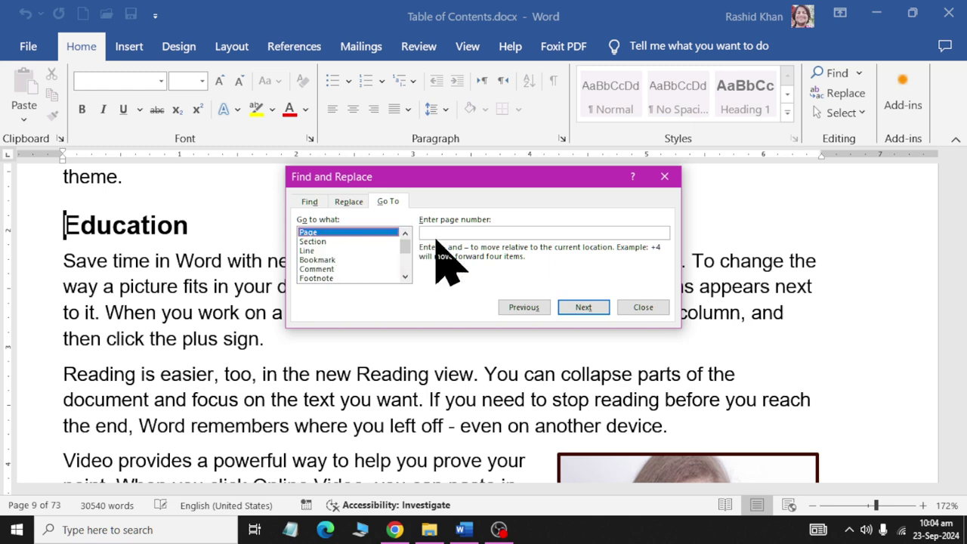
text(1)
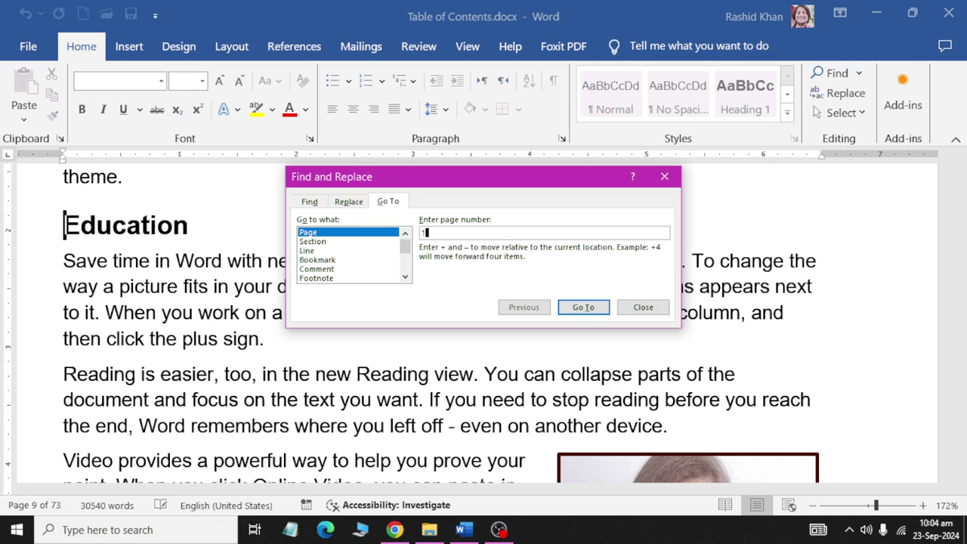
click(559, 309)
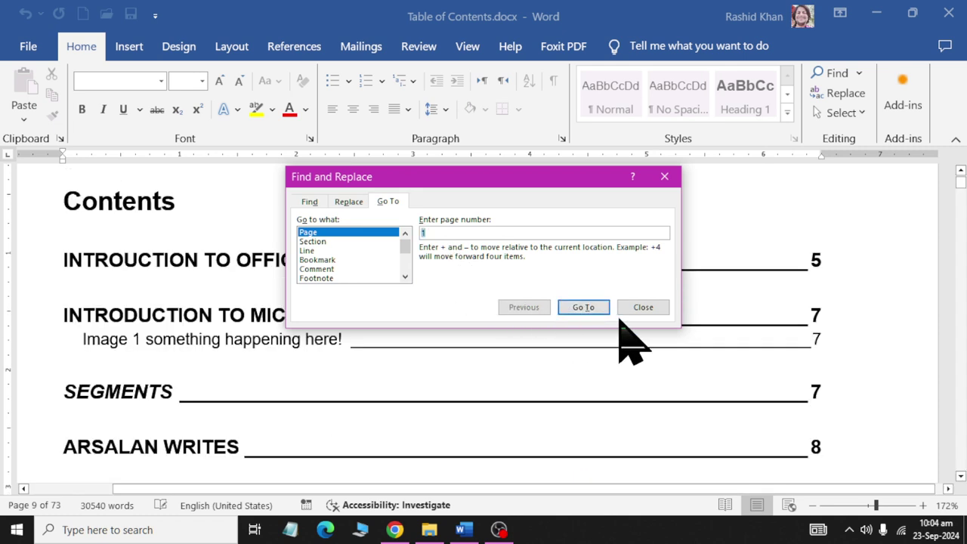
click(642, 307)
Follow THE BLIND NATION contents entry to its heading, then return to page 1.
ctrl+scroll(600, 298, down, 3)
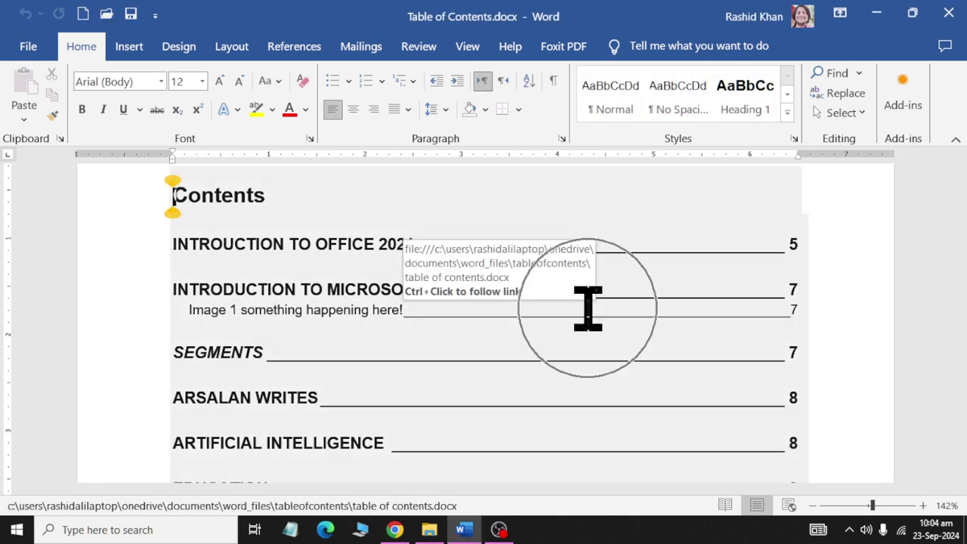
scroll(587, 317, down, 3)
ctrl+scroll(587, 325, down, 2)
scroll(582, 321, up, 5)
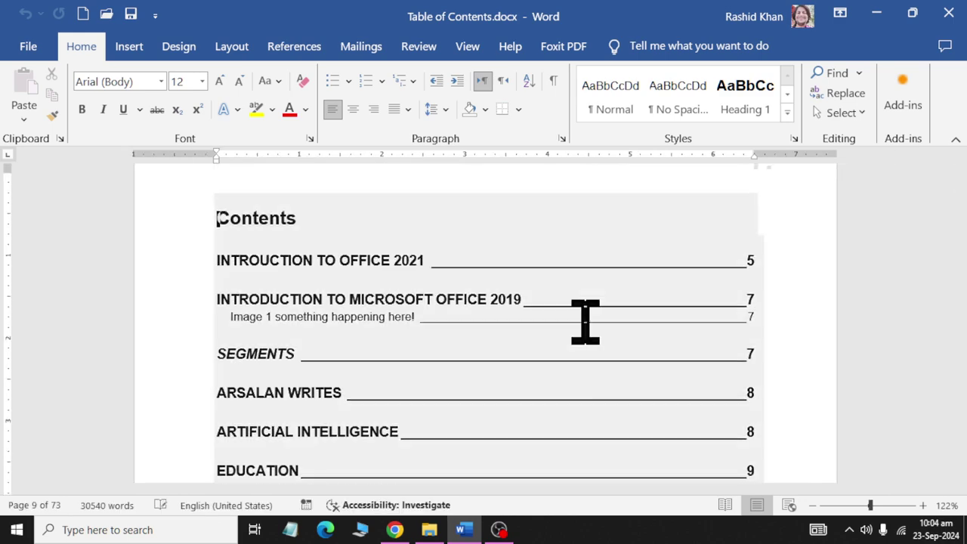
scroll(582, 324, down, 4)
scroll(574, 327, down, 3)
scroll(571, 328, down, 2)
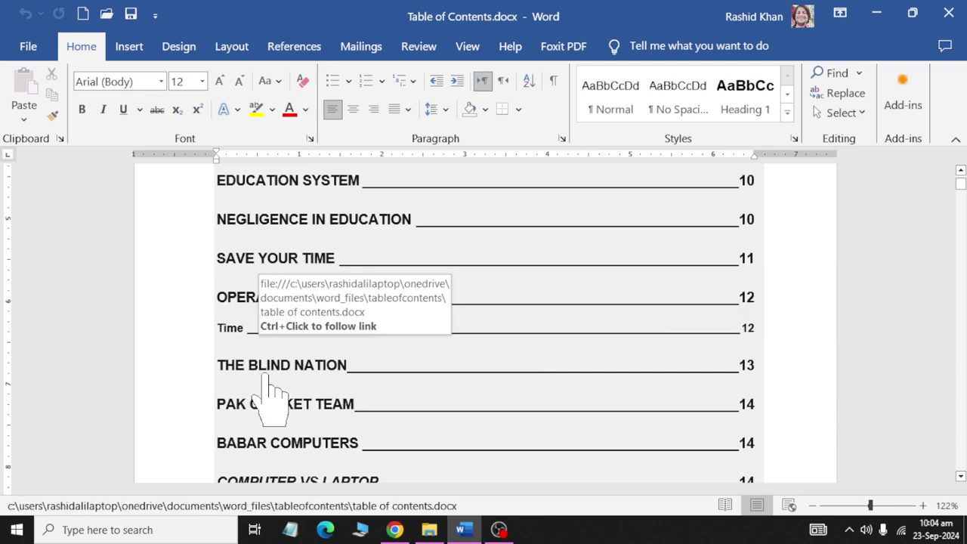
ctrl+click(453, 370)
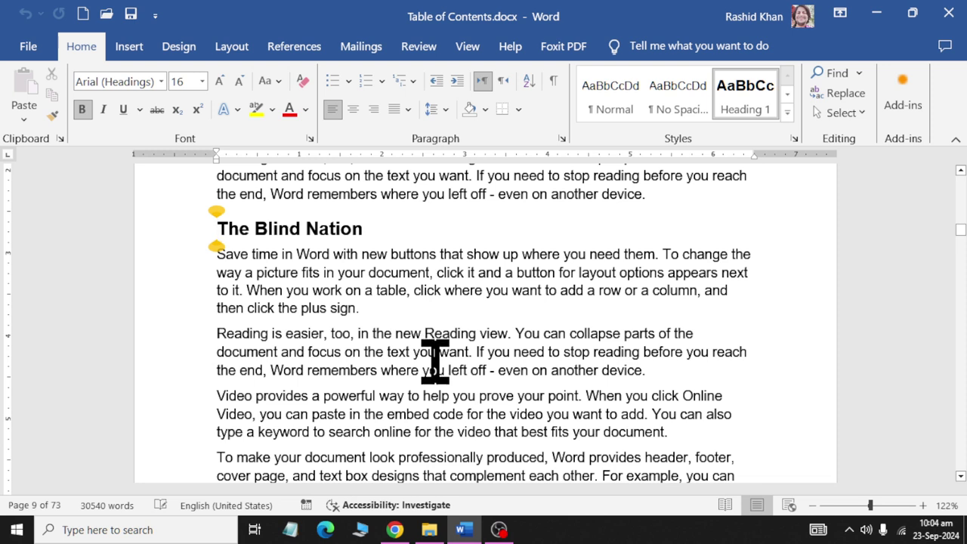
key(ctrl+g)
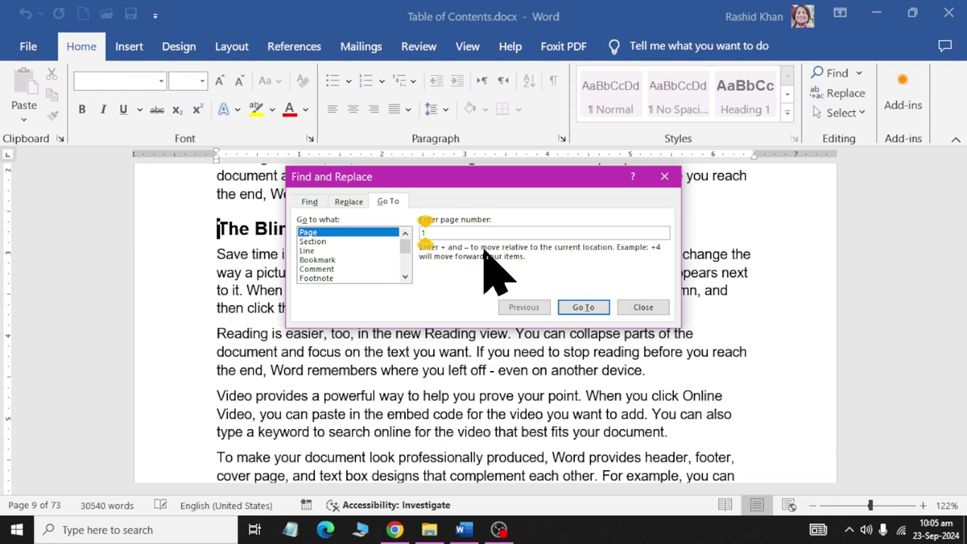
click(587, 308)
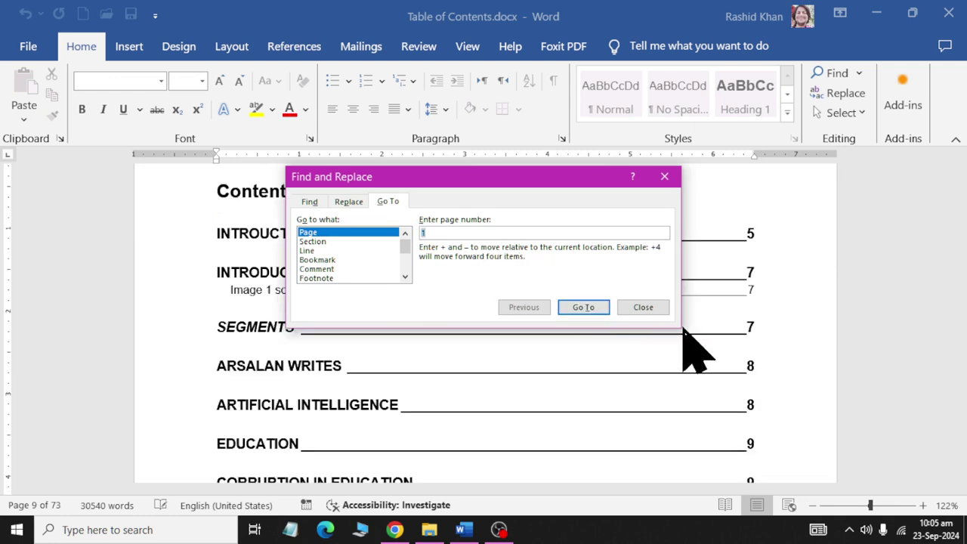
click(649, 309)
With the cursor in the contents, open the References Table of Contents gallery.
click(770, 321)
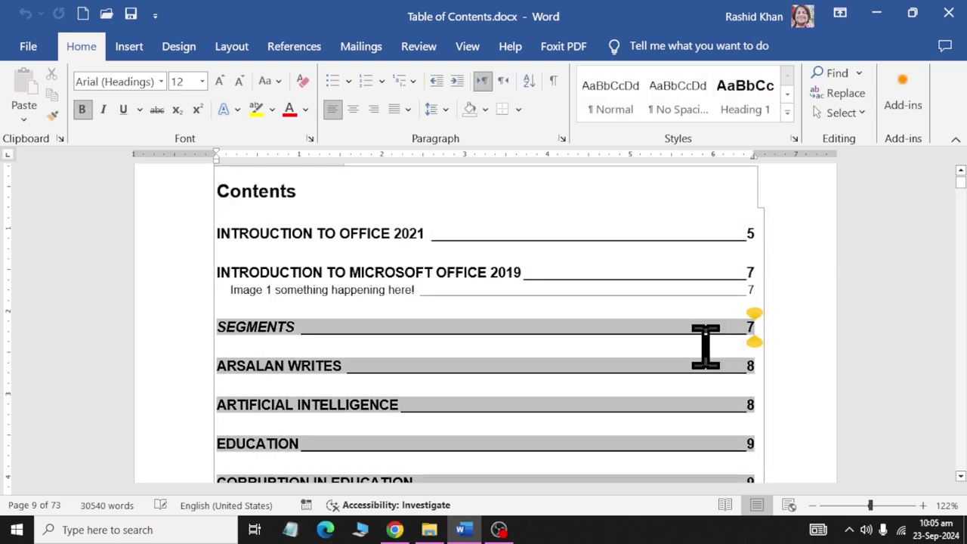
scroll(708, 416, down, 2)
scroll(695, 423, down, 2)
scroll(692, 426, down, 5)
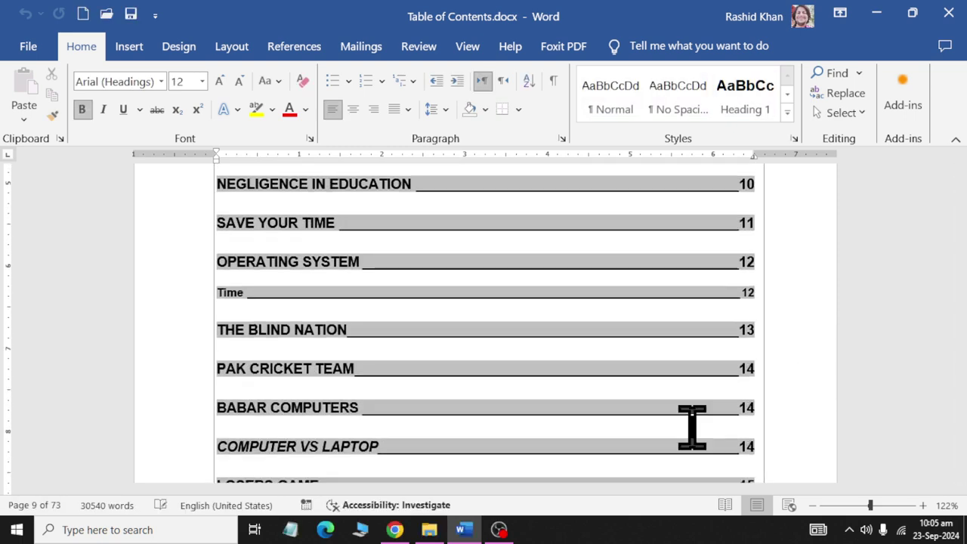
scroll(692, 427, down, 5)
scroll(690, 427, down, 5)
scroll(689, 427, down, 5)
scroll(687, 427, down, 5)
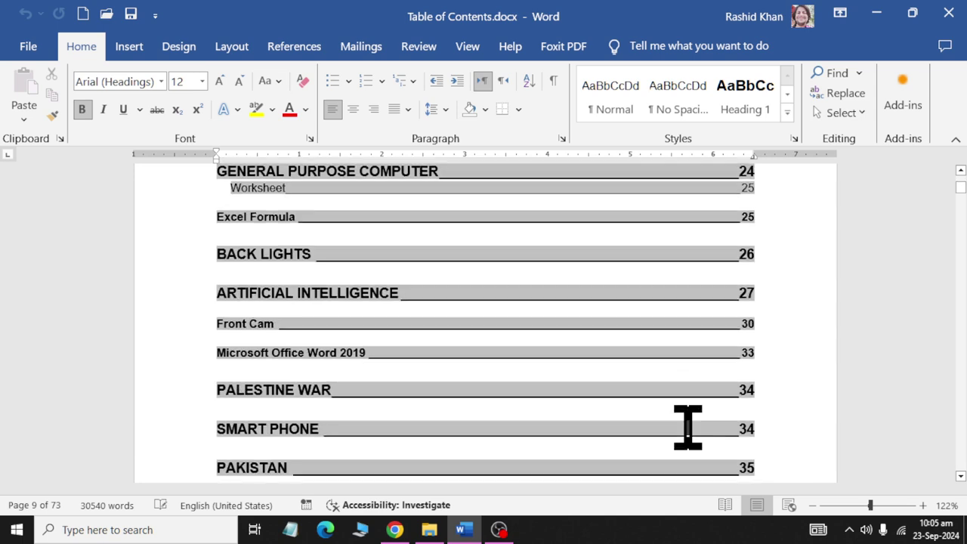
scroll(687, 427, up, 2)
click(291, 46)
click(30, 113)
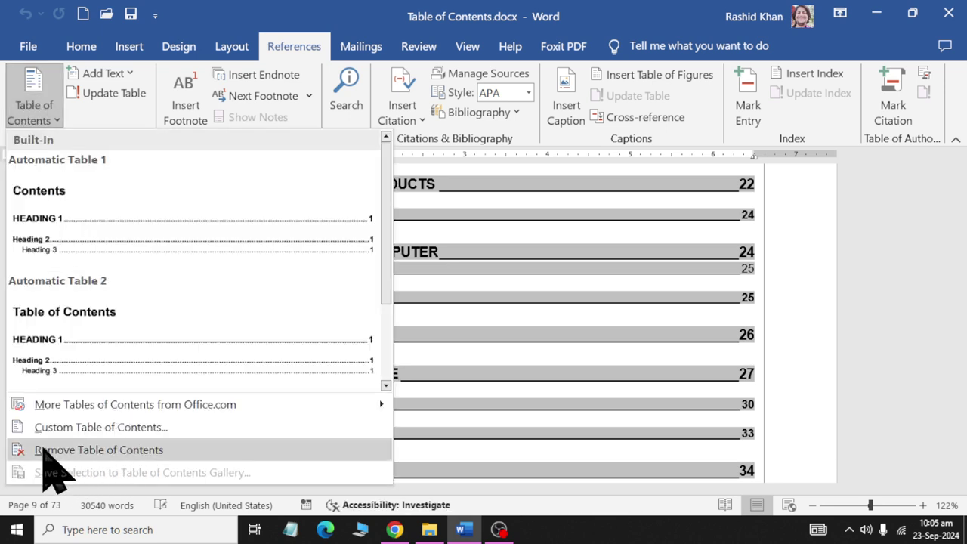
Remove the existing table of contents and scroll over the emptied first page.
click(168, 453)
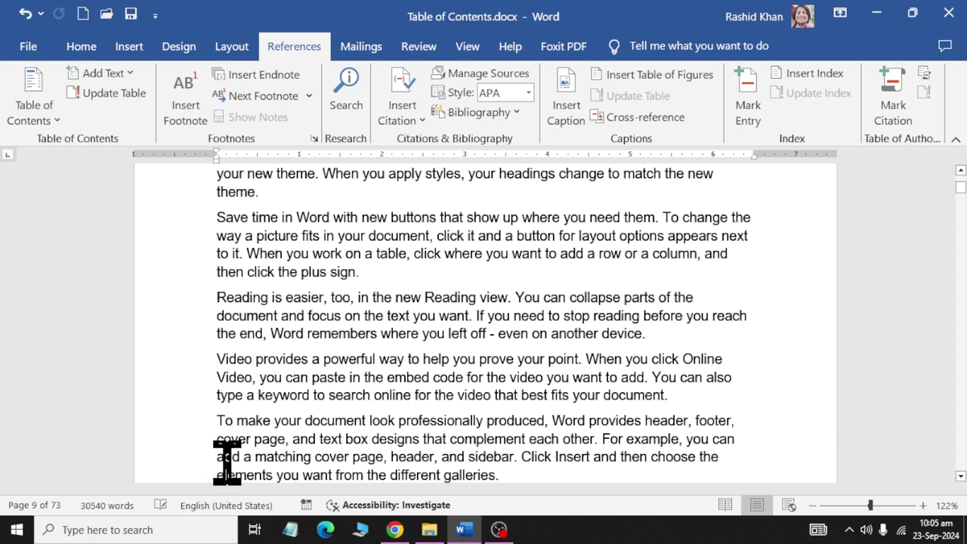
scroll(454, 392, up, 5)
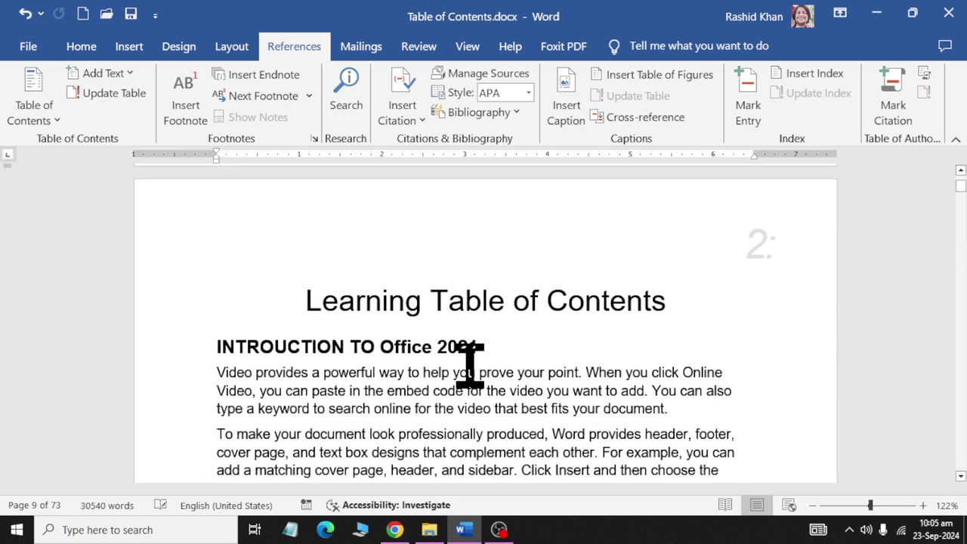
scroll(466, 367, up, 4)
scroll(473, 374, up, 3)
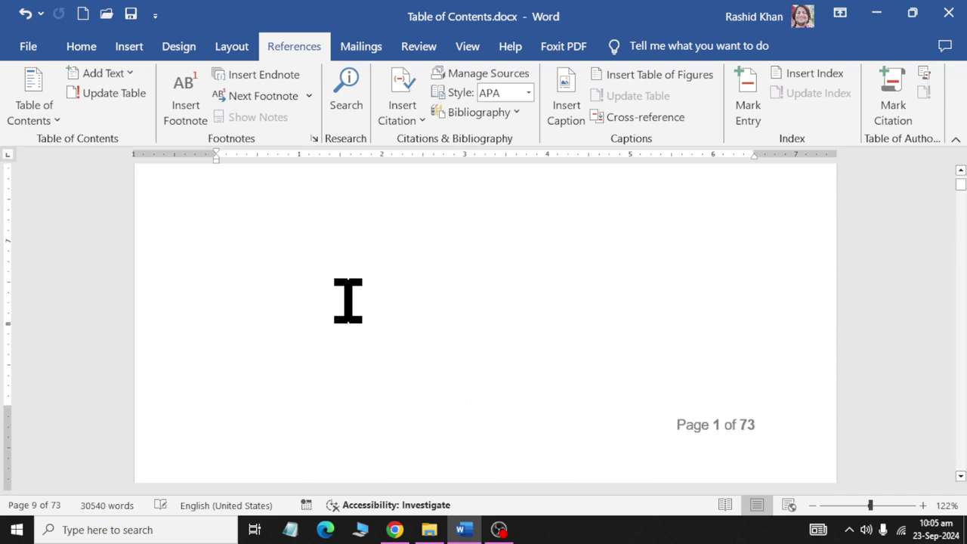
scroll(348, 333, up, 1)
scroll(370, 361, down, 2)
scroll(385, 366, down, 3)
scroll(391, 371, down, 1)
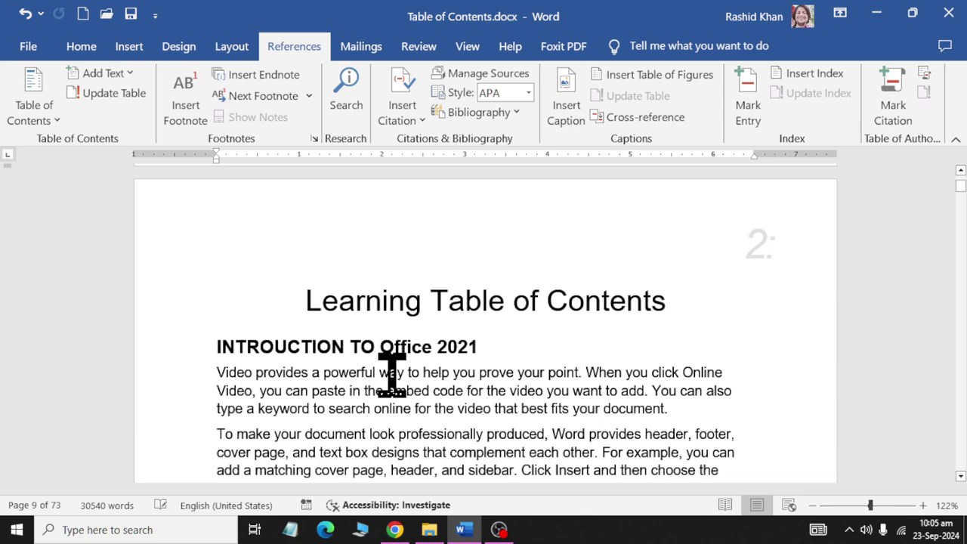
scroll(396, 378, up, 4)
scroll(396, 374, up, 6)
scroll(389, 364, up, 1)
Undo to restore the Learning Table of Contents title and text, checking pages 1–2.
click(217, 299)
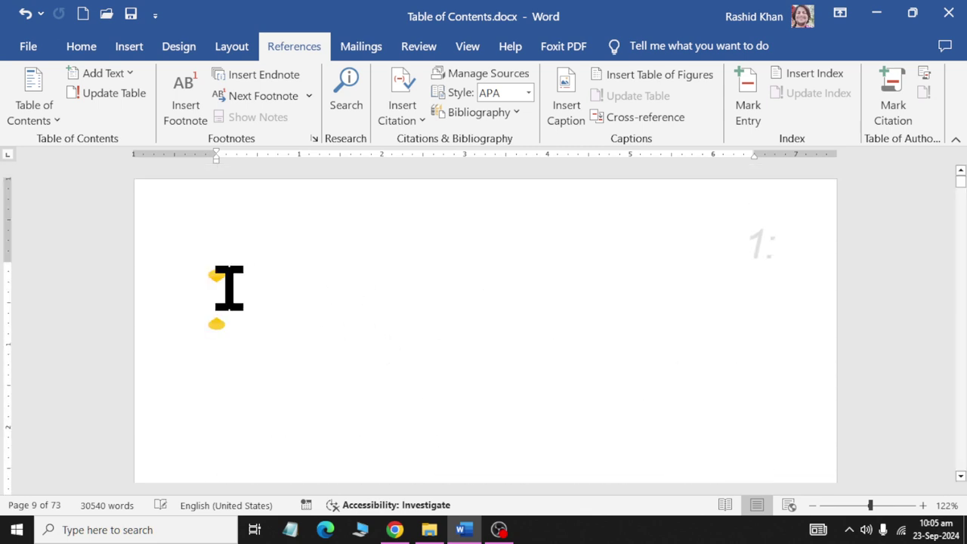
key(ctrl+z)
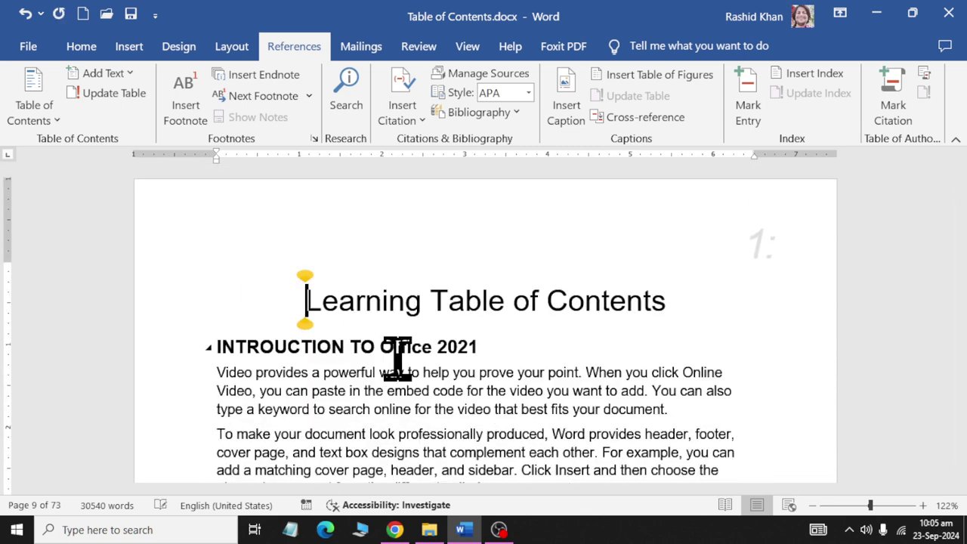
scroll(385, 374, down, 3)
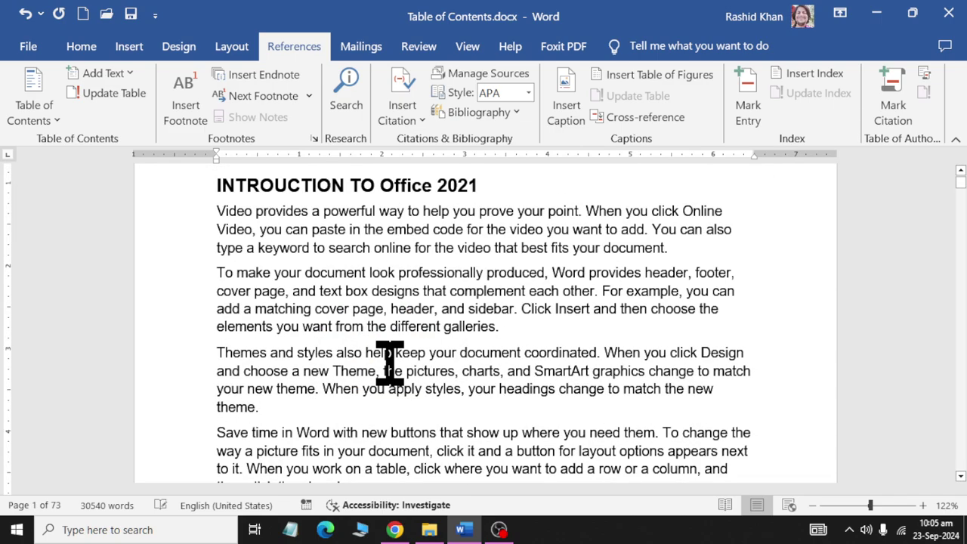
scroll(389, 365, down, 2)
scroll(386, 345, down, 4)
scroll(376, 341, down, 4)
scroll(347, 328, down, 4)
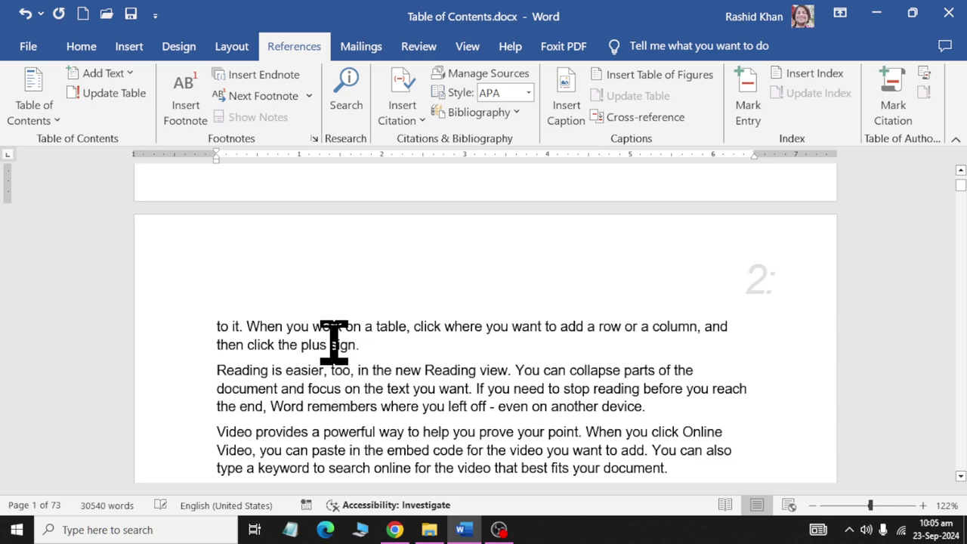
click(332, 336)
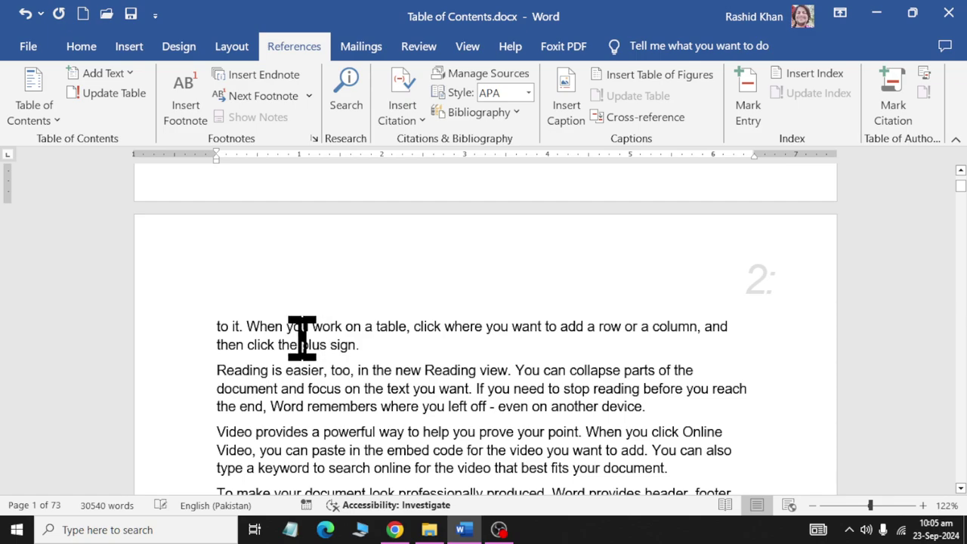
scroll(313, 308, up, 4)
scroll(313, 308, down, 7)
scroll(313, 309, up, 5)
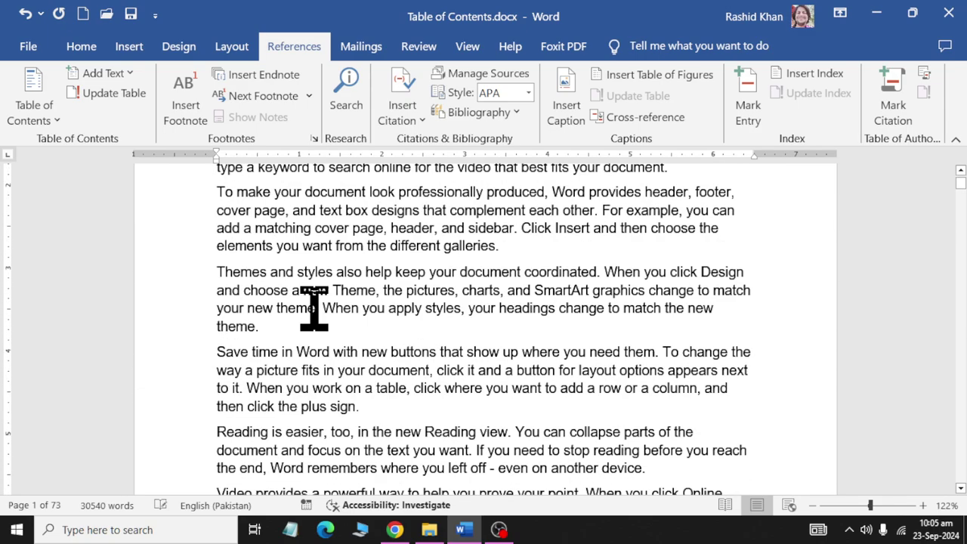
scroll(315, 309, up, 3)
scroll(309, 312, up, 1)
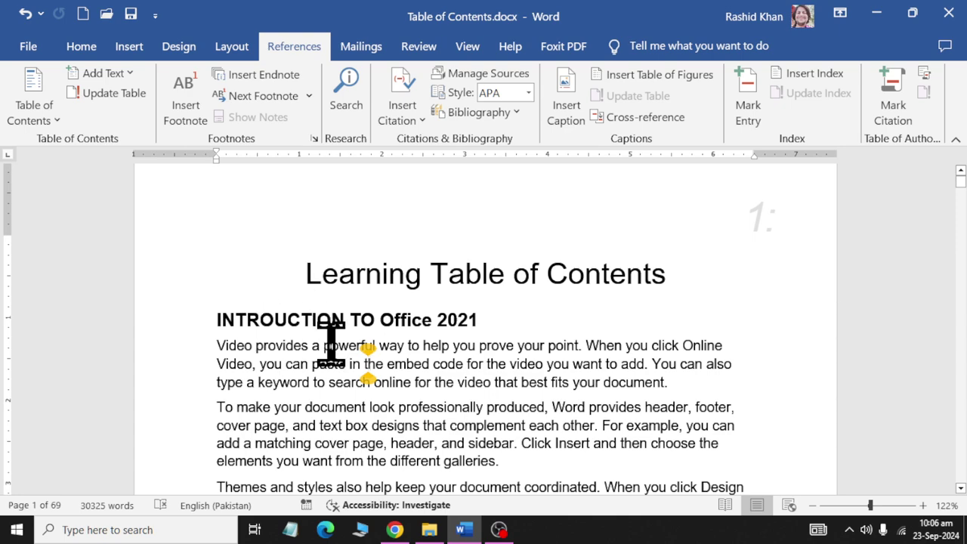
Add a page break after the document's last text, then place the cursor before the page 1 title.
drag(961, 183, 960, 483)
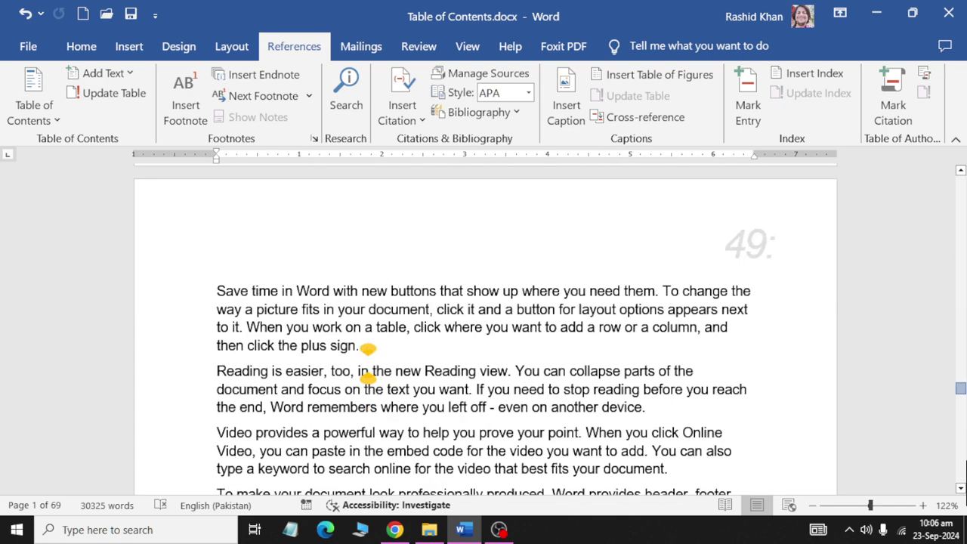
click(328, 293)
key(ctrl+Return)
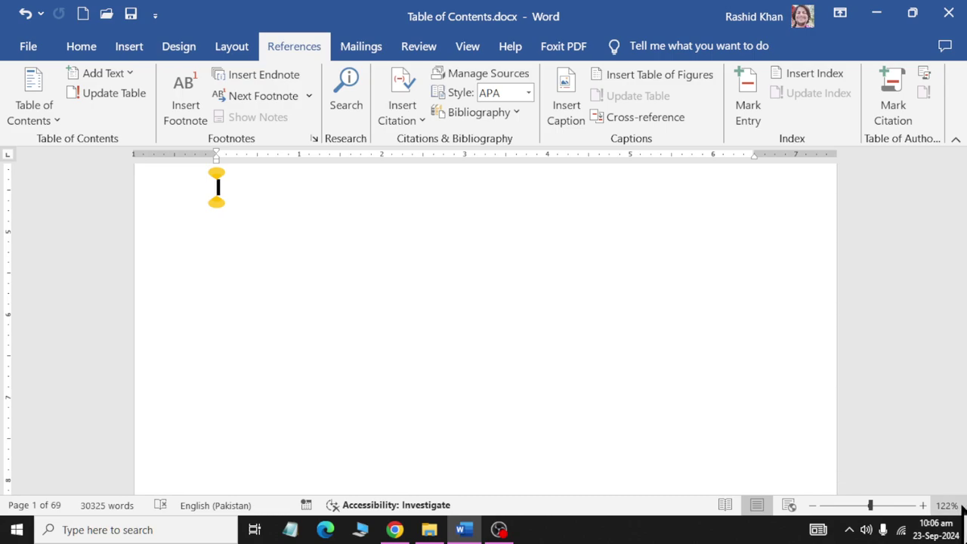
drag(960, 478, 952, 172)
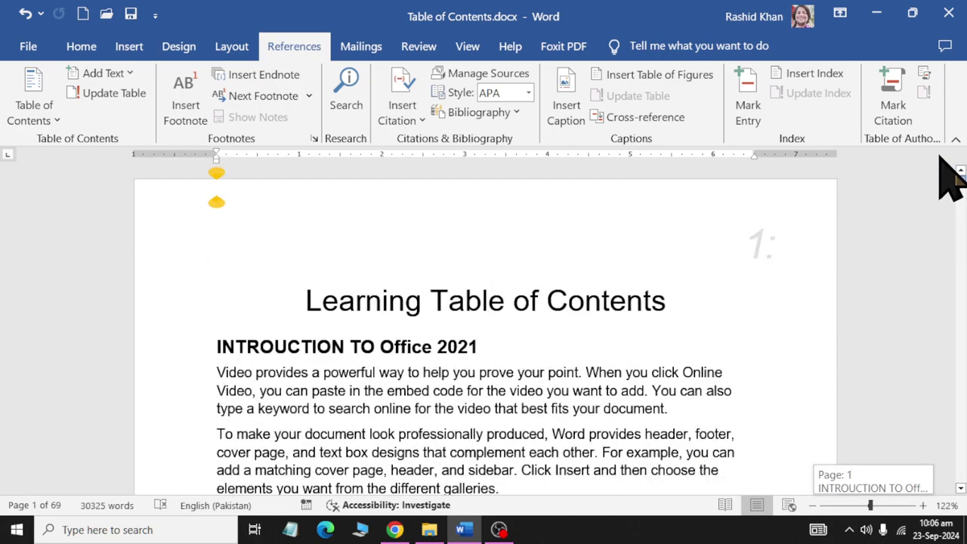
click(264, 305)
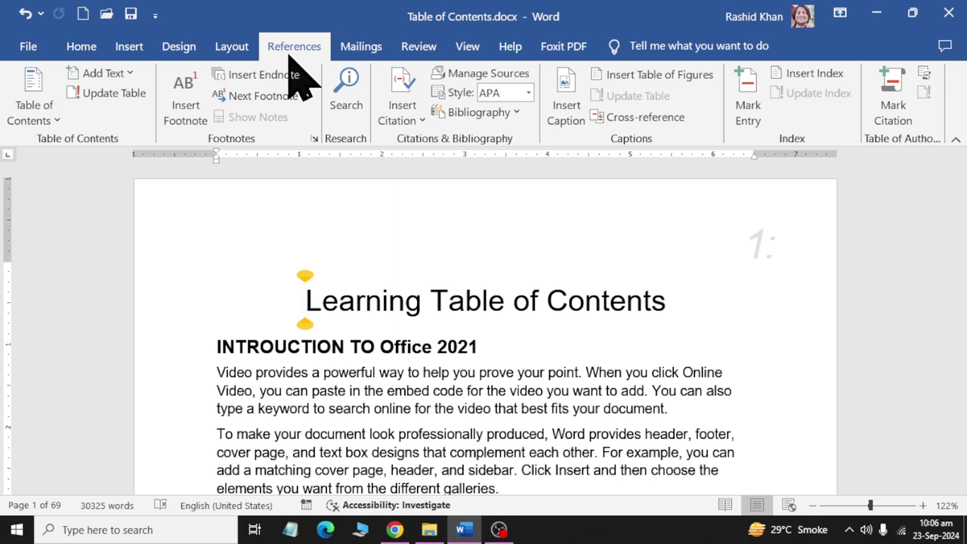
click(42, 120)
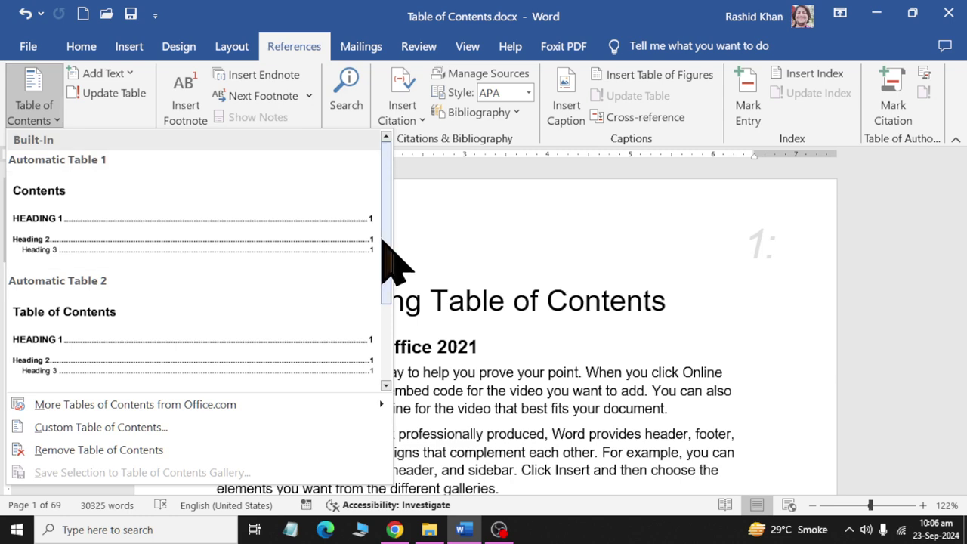
mouse_move(380, 250)
mouse_down()
mouse_move(399, 378)
mouse_move(395, 237)
mouse_move(387, 347)
mouse_move(381, 223)
mouse_up()
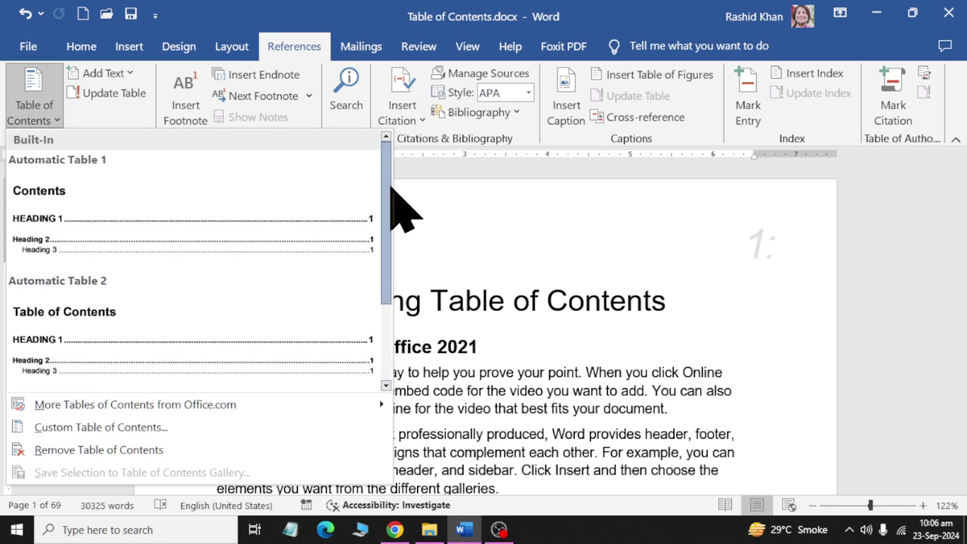
click(434, 310)
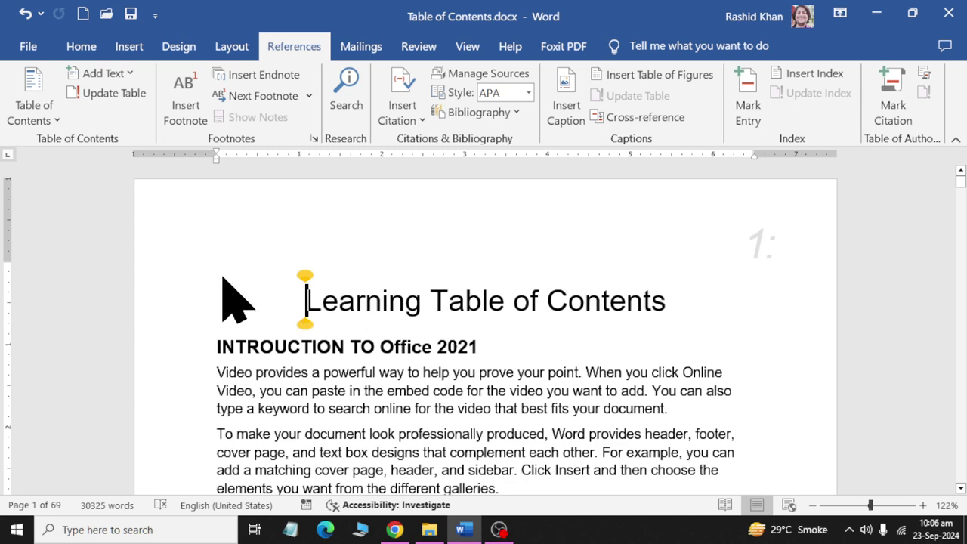
click(34, 117)
Close the table of contents gallery and glance at the File backstage before returning.
click(433, 390)
scroll(462, 404, down, 5)
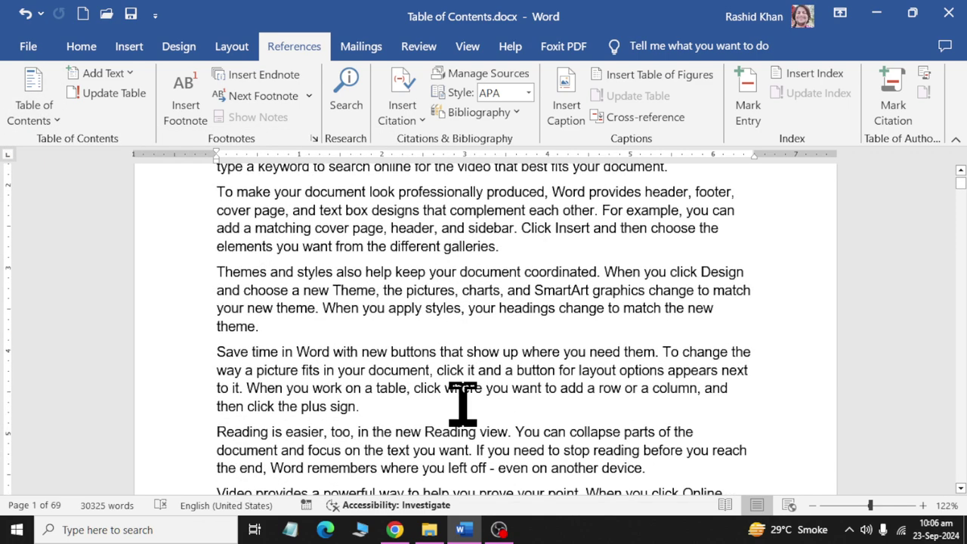
scroll(462, 404, up, 5)
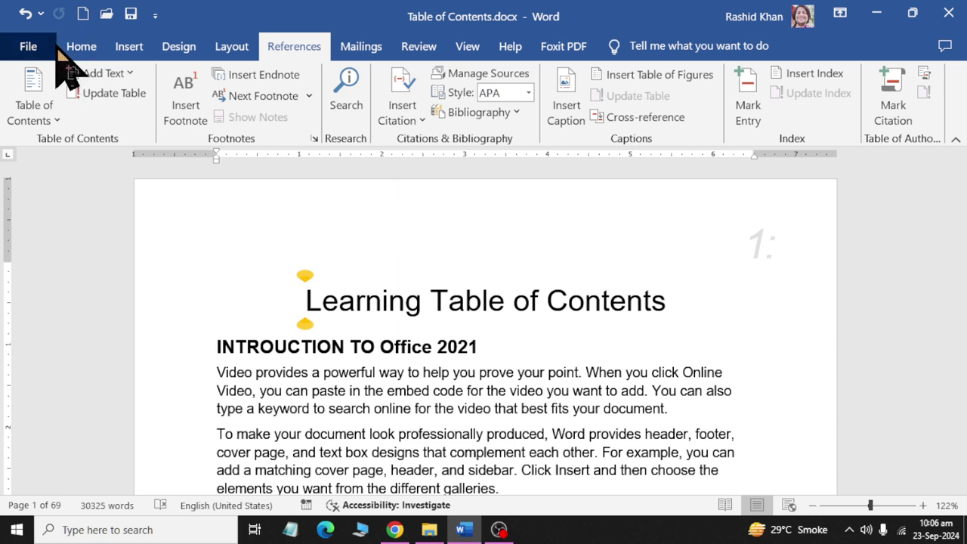
click(28, 46)
click(24, 47)
Review the full Home Styles gallery without applying a style, then open the Windows Run box.
click(81, 46)
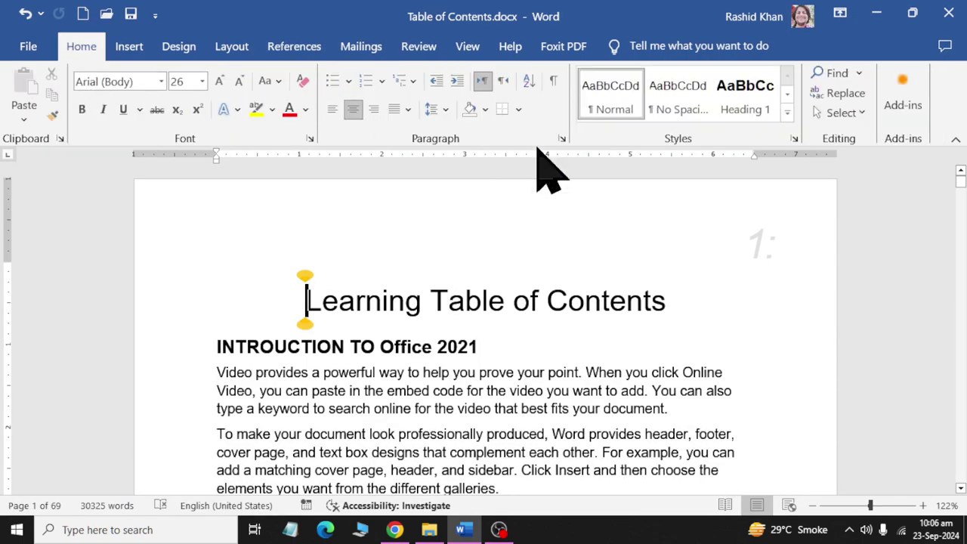
click(786, 112)
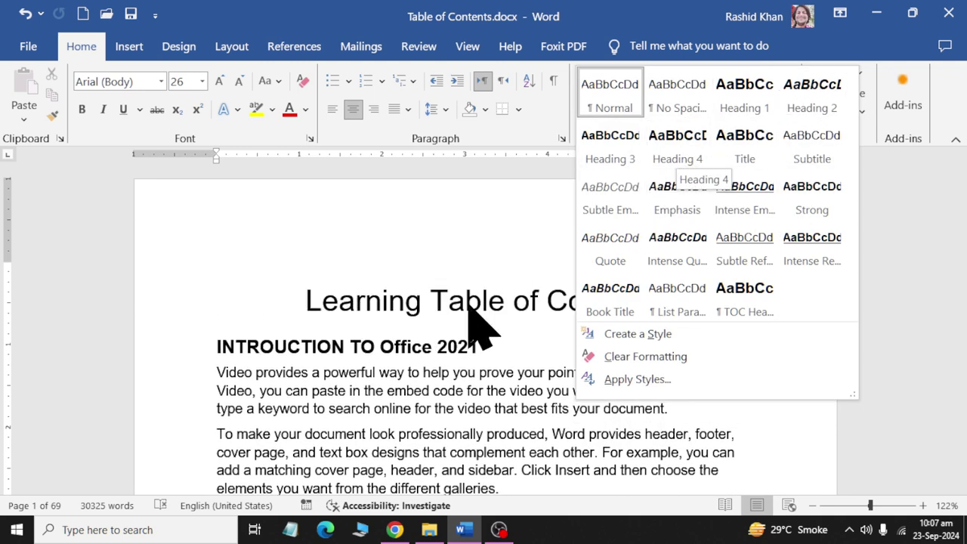
click(404, 397)
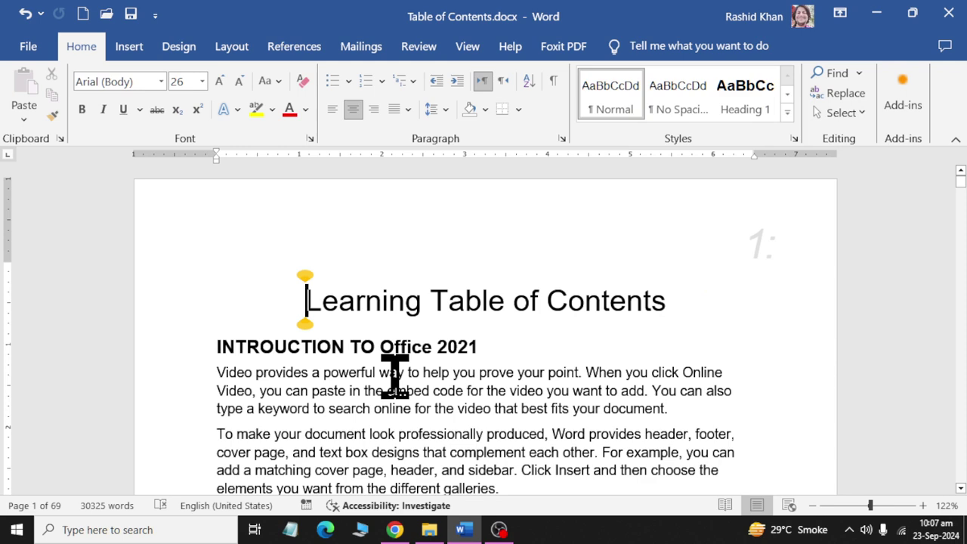
key(super+r)
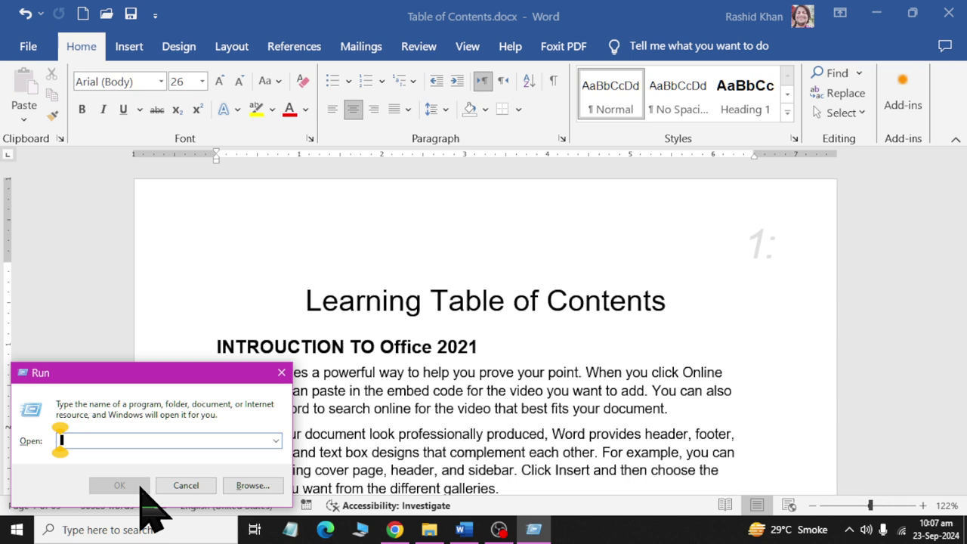
Launch Notepad and write the heading notes 'Main H1' and 'Subtopic H2'.
text(notepad)
click(141, 487)
text(M)
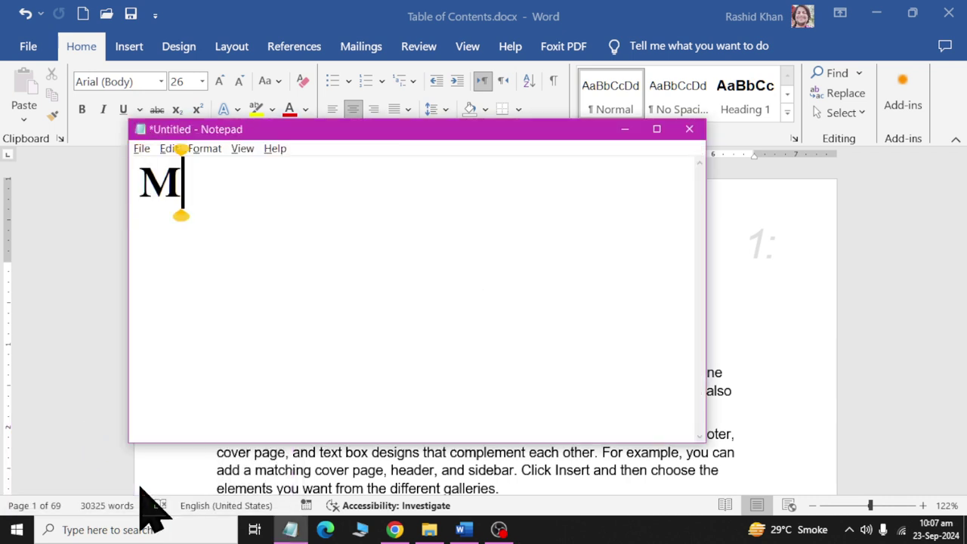
text(ain)
key(Tab)
text(H!)
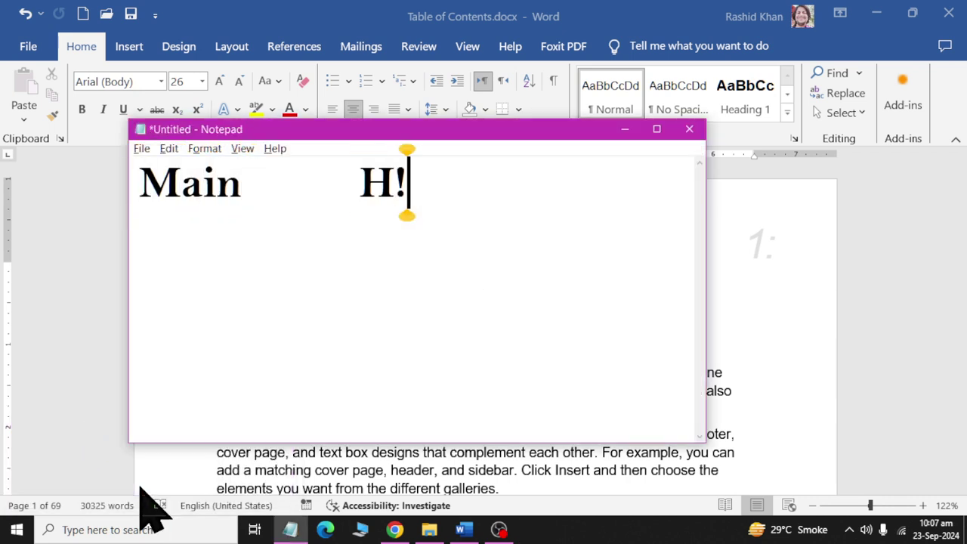
key(BackSpace)
text(1)
key(Return)
key(Tab)
key(BackSpace)
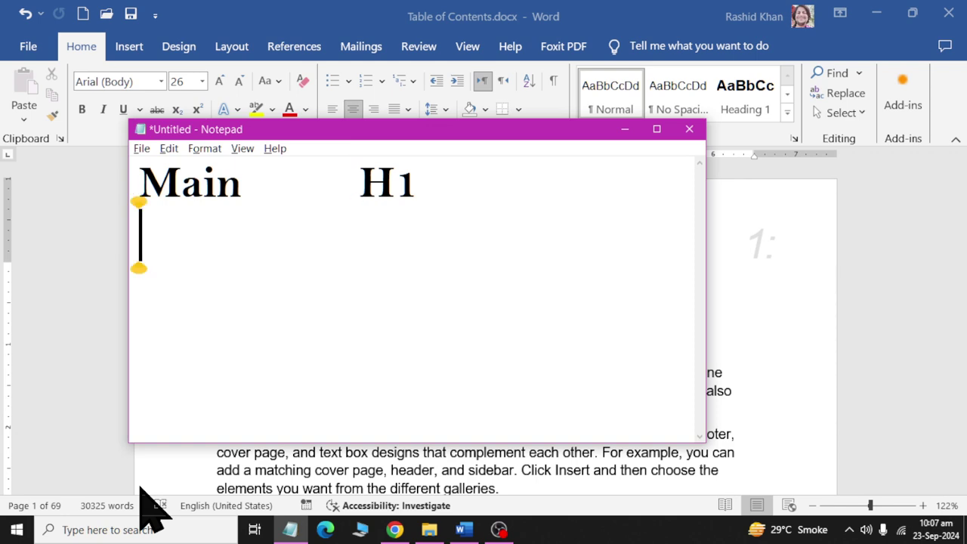
text(Subtopi)
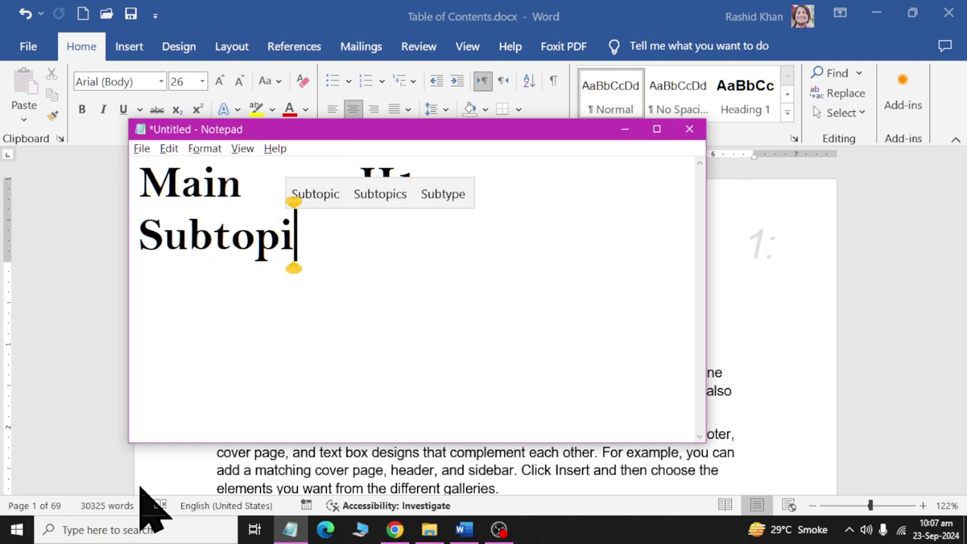
text(c)
key(Tab)
text(H@)
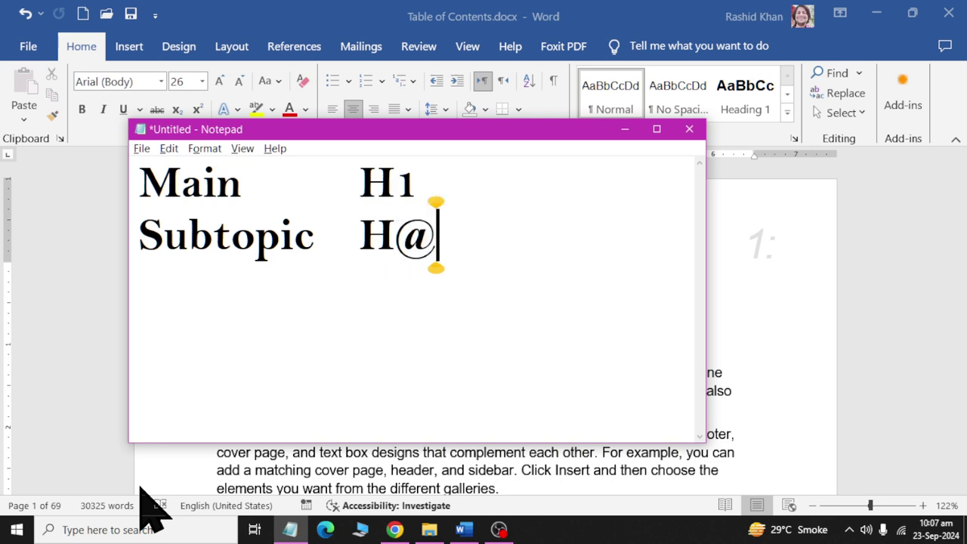
key(BackSpace)
text(2)
Add the lines 'Sub sub Topic H3' and another 'Main H1', then switch back to Word.
key(Return)
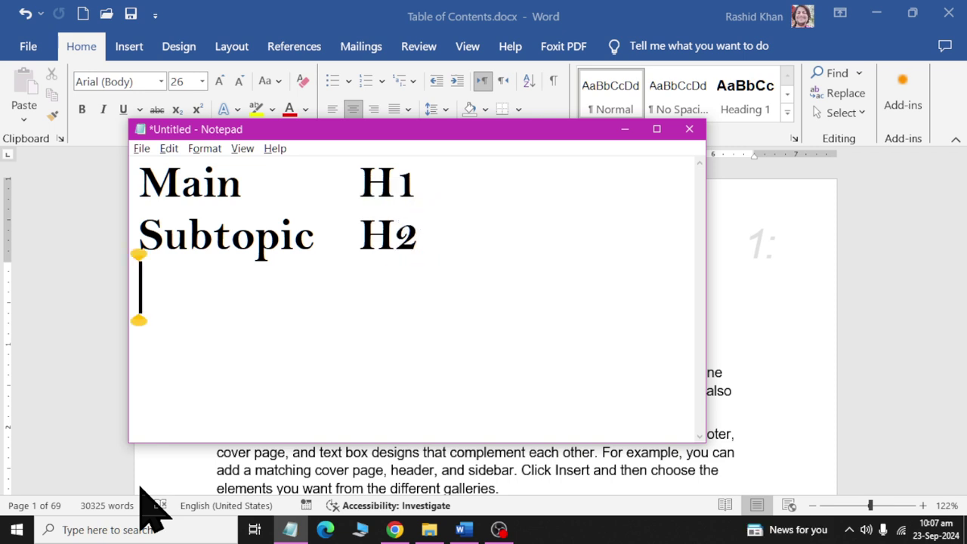
text(Sub sub T)
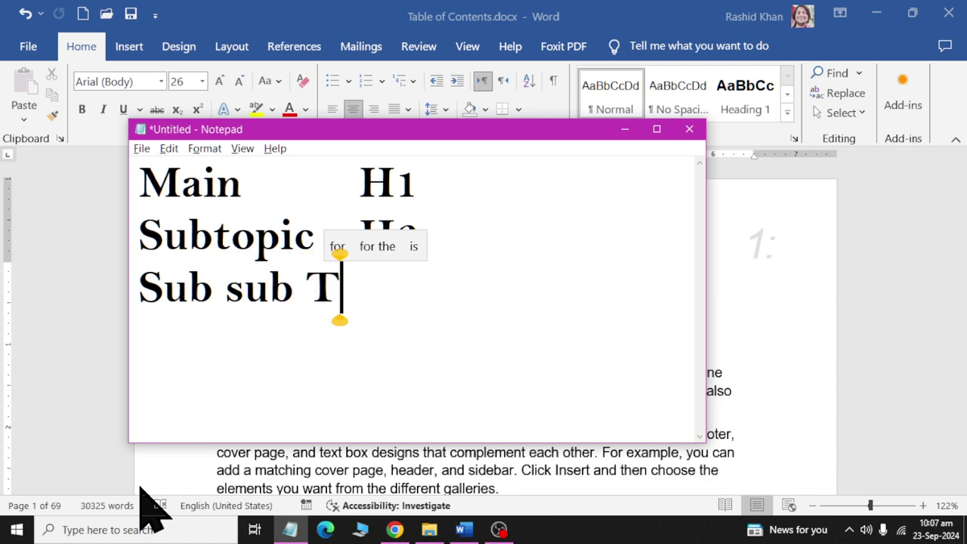
text(opic)
key(Tab)
text(H3)
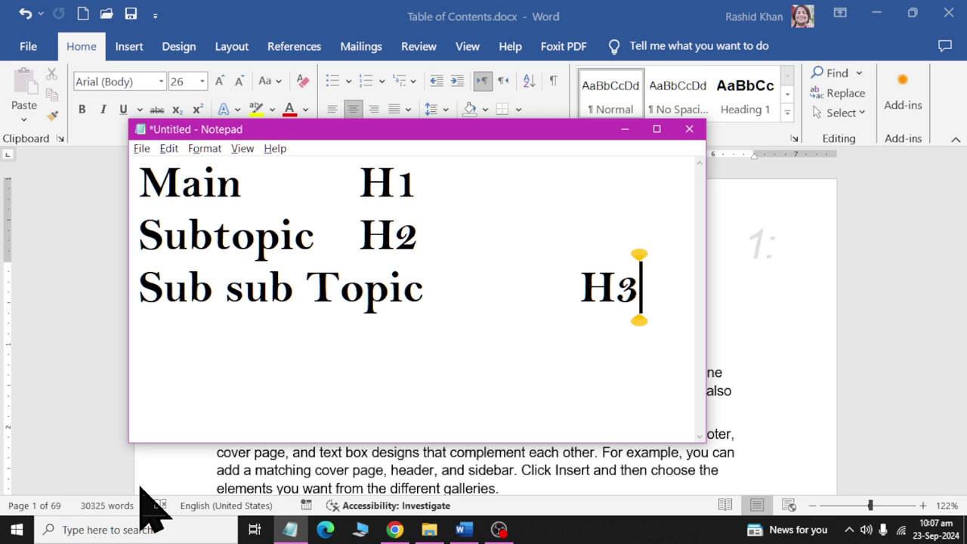
key(Return)
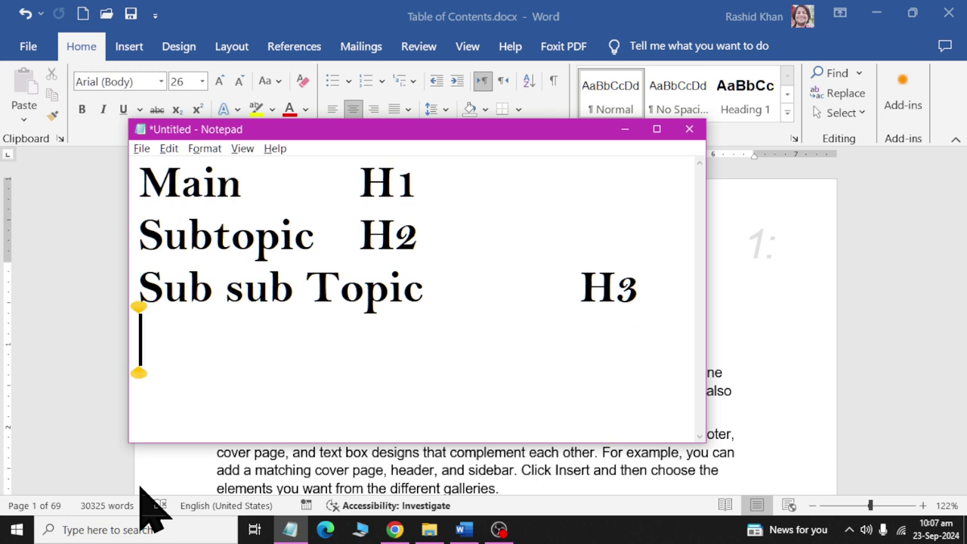
text(Main)
key(Tab)
text(H)
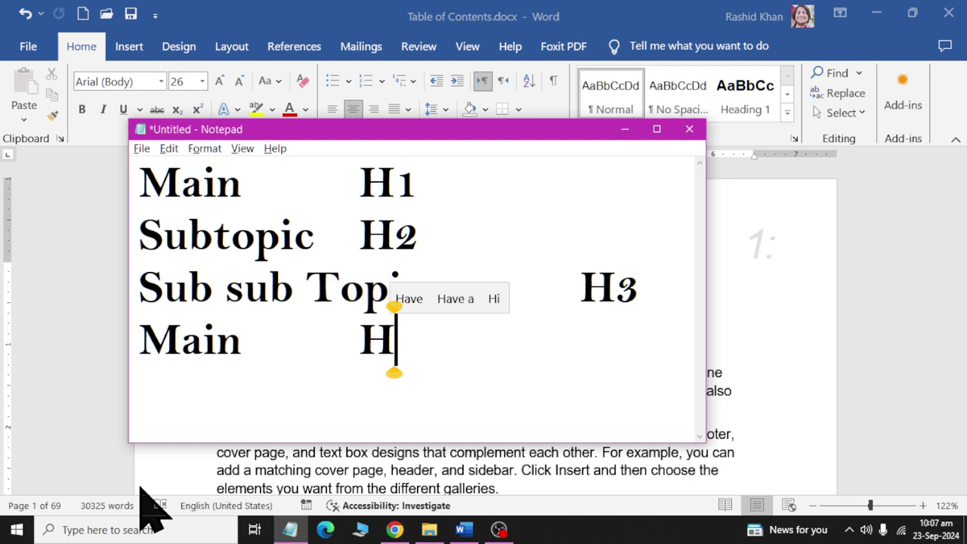
text(1)
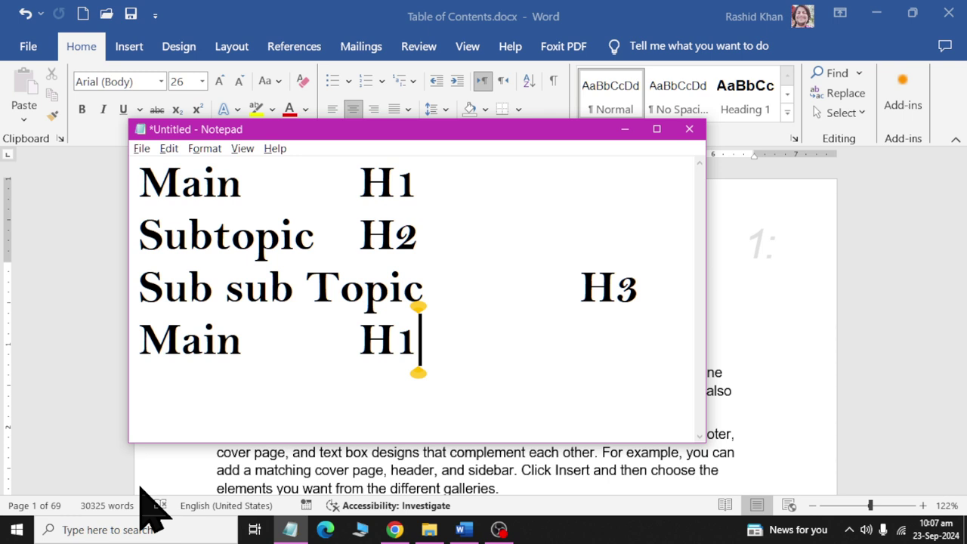
text(q)
key(alt+Tab)
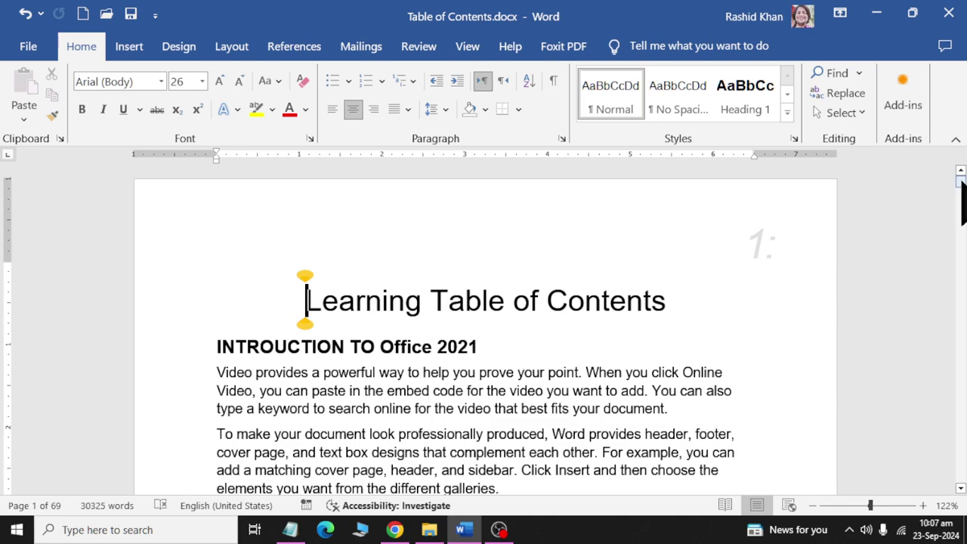
Add a blank paragraph on page 33 between 'plus sign.' and the 'Reading is easier' paragraph.
drag(962, 183, 960, 306)
scroll(453, 404, down, 3)
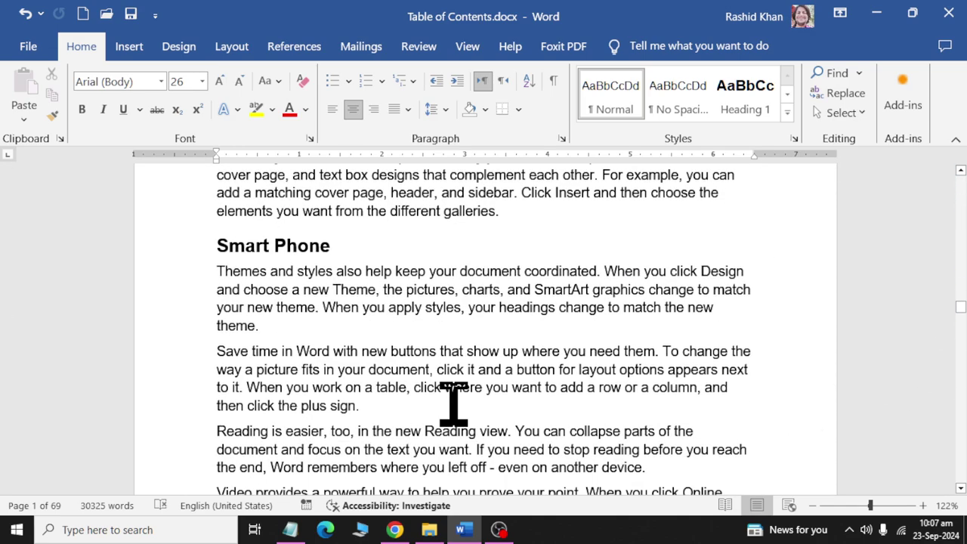
scroll(453, 404, down, 5)
scroll(459, 405, down, 5)
scroll(465, 438, down, 5)
scroll(457, 416, down, 4)
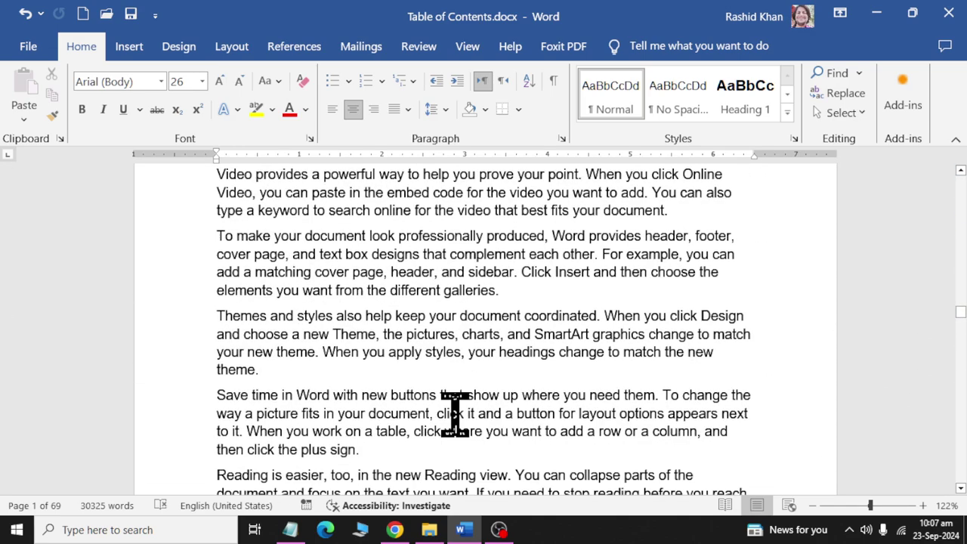
scroll(454, 412, down, 5)
scroll(453, 403, down, 4)
scroll(453, 403, up, 3)
scroll(454, 402, up, 2)
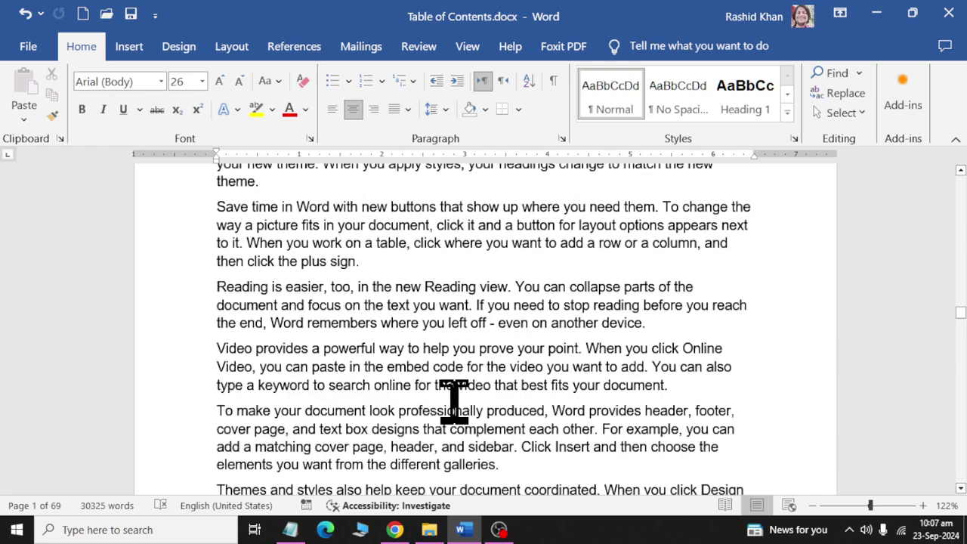
scroll(453, 402, down, 4)
scroll(468, 395, down, 4)
scroll(468, 403, down, 5)
scroll(479, 425, down, 2)
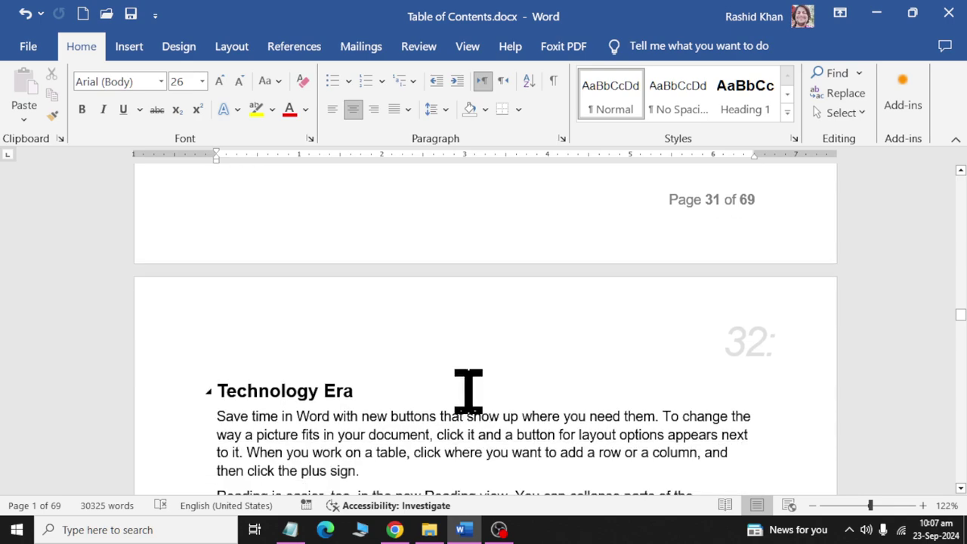
scroll(457, 395, down, 4)
scroll(453, 395, down, 2)
scroll(456, 399, down, 5)
scroll(436, 388, down, 2)
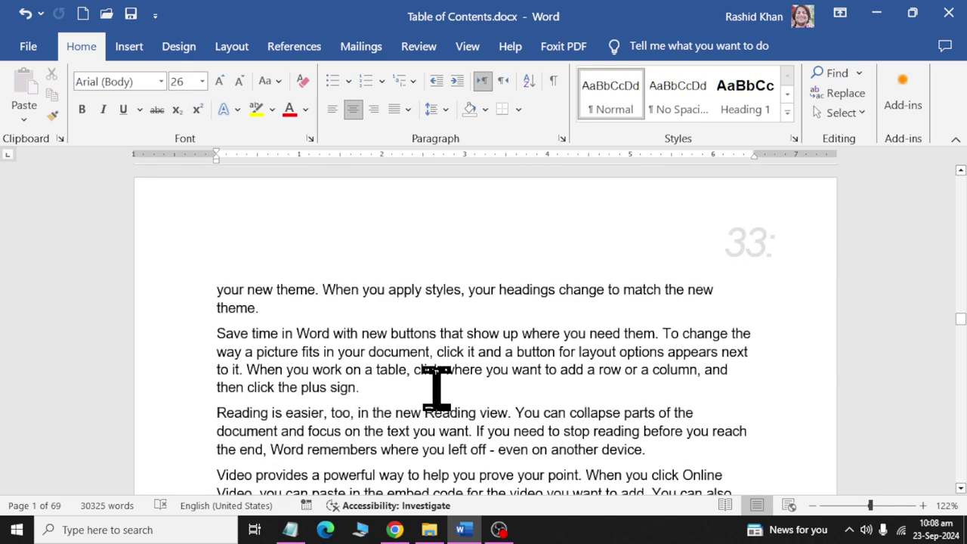
click(399, 387)
key(Return)
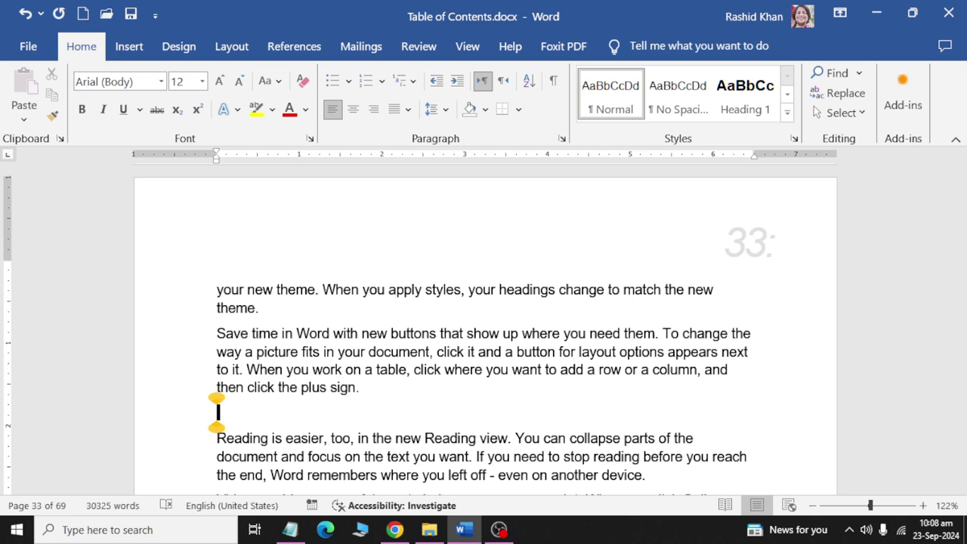
Type 'Integration with society' in the new paragraph and make it bold at 14 pt.
text(INtegr)
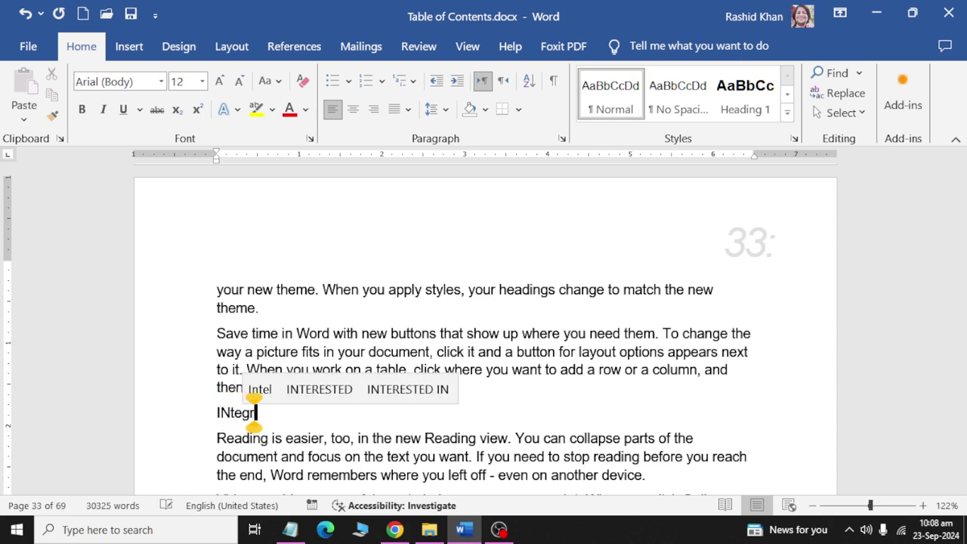
text(tion )
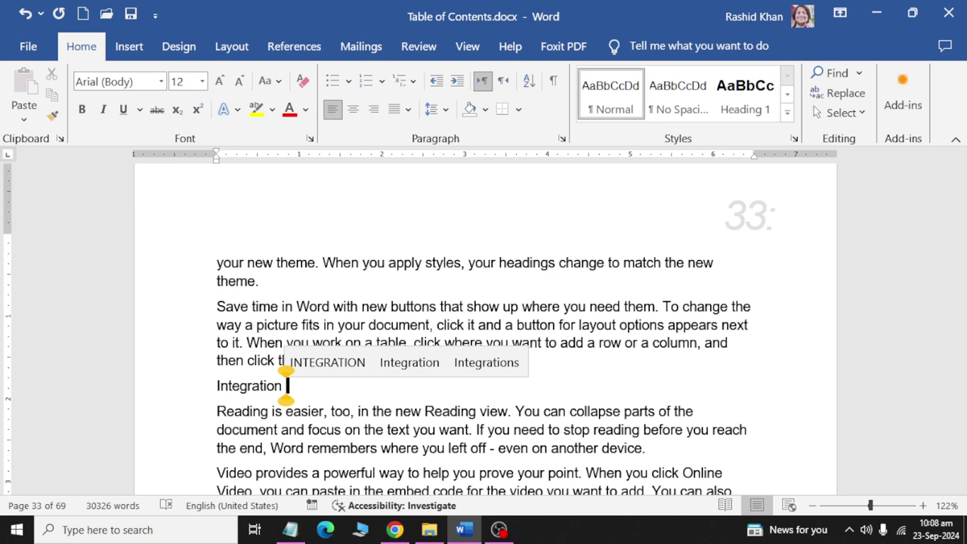
text(with soci)
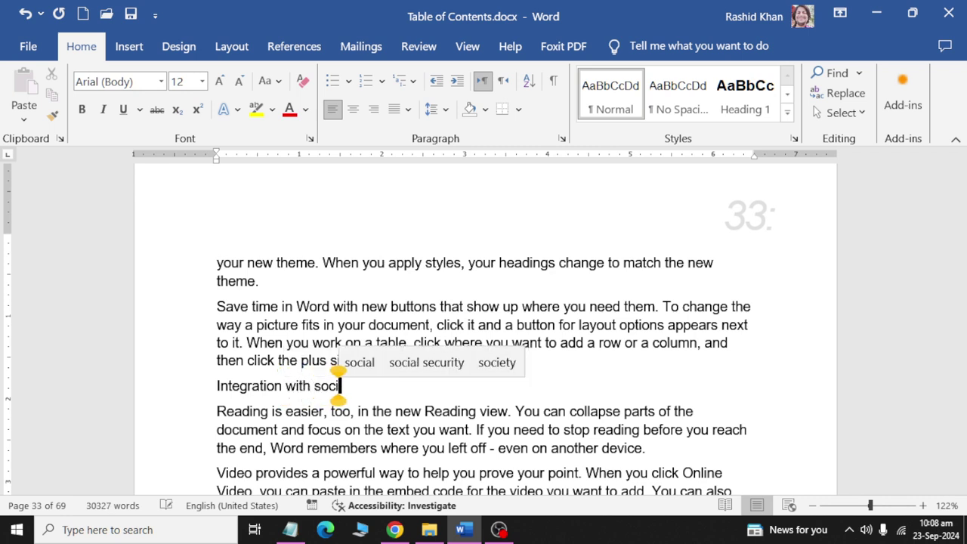
text(ety)
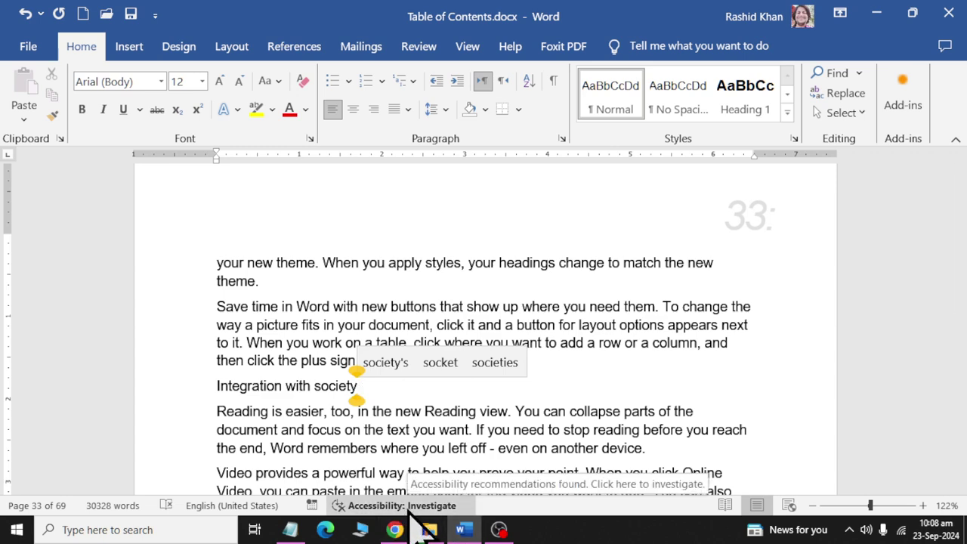
drag(366, 388, 175, 380)
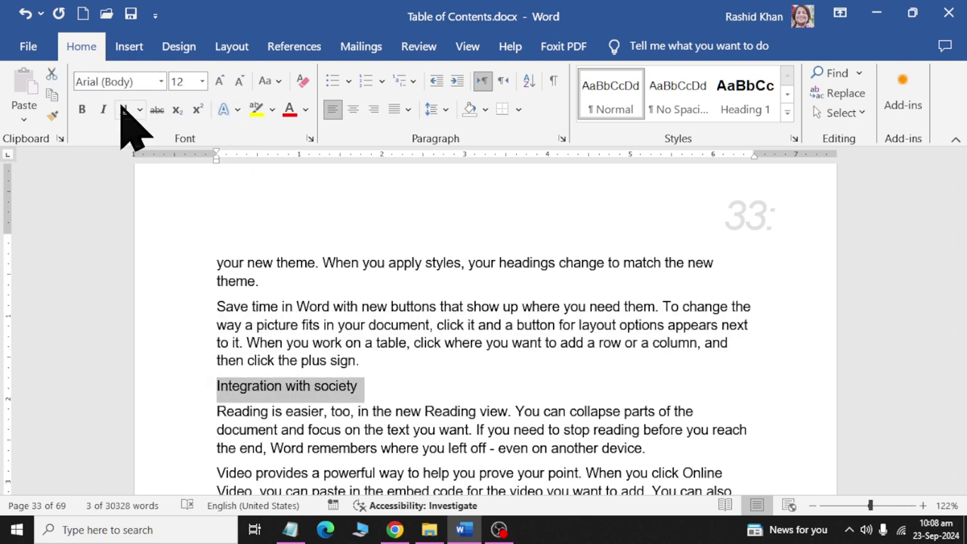
click(81, 109)
click(218, 81)
click(219, 81)
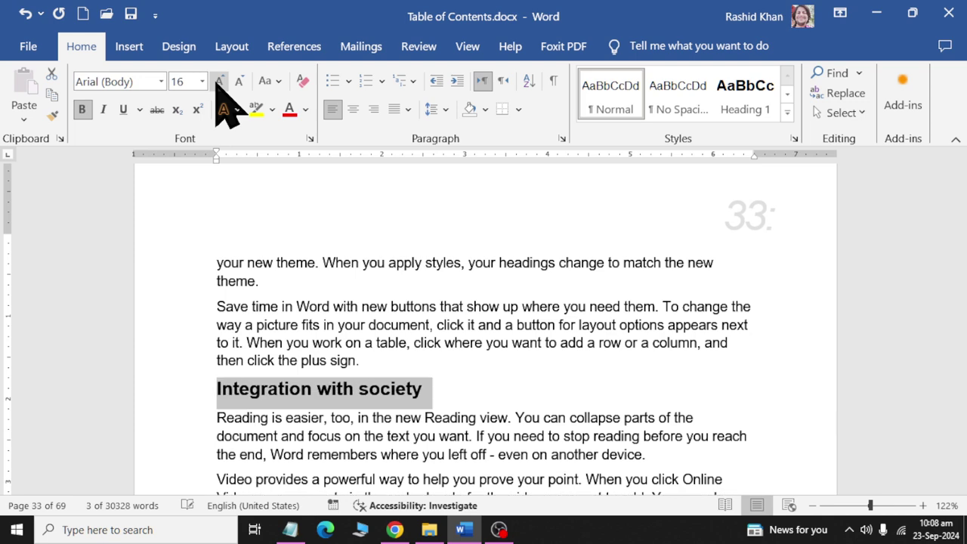
click(238, 81)
click(239, 80)
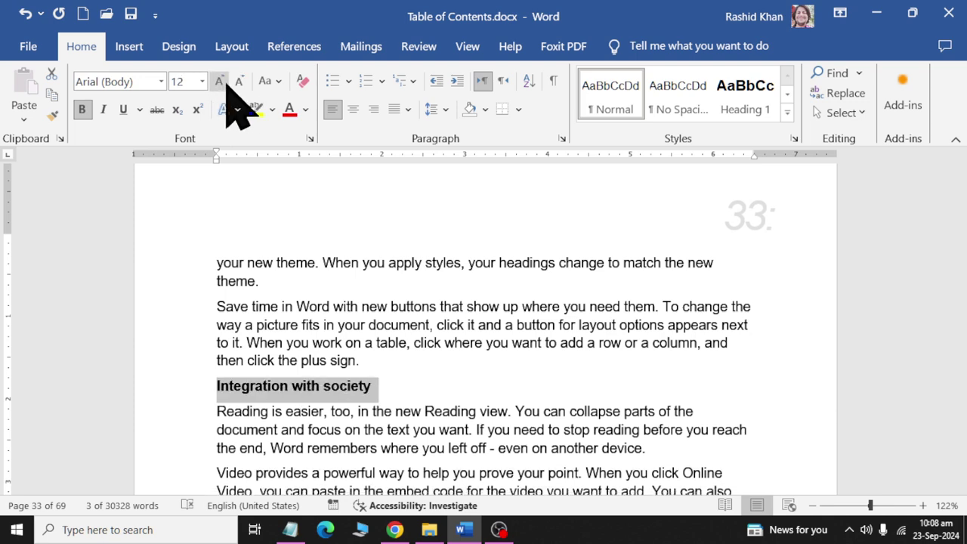
click(219, 82)
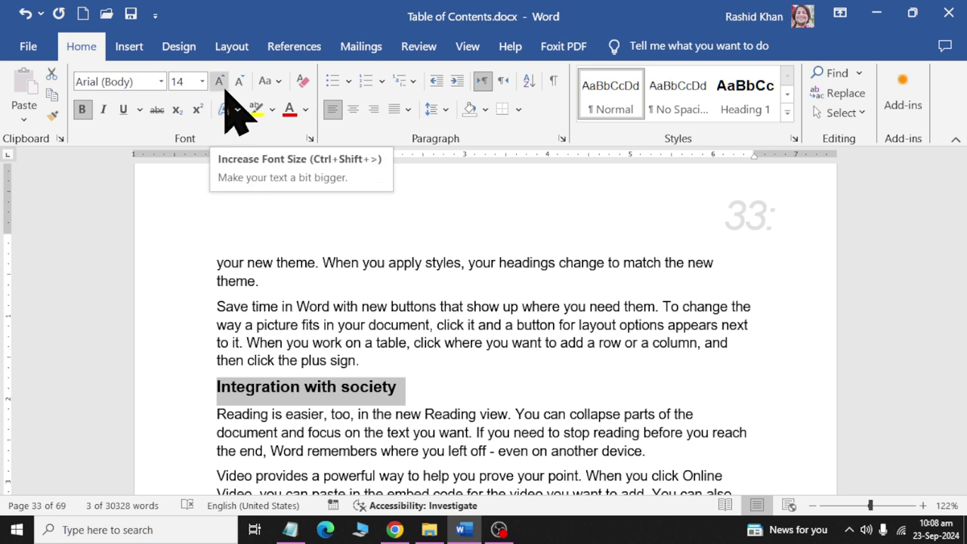
click(468, 47)
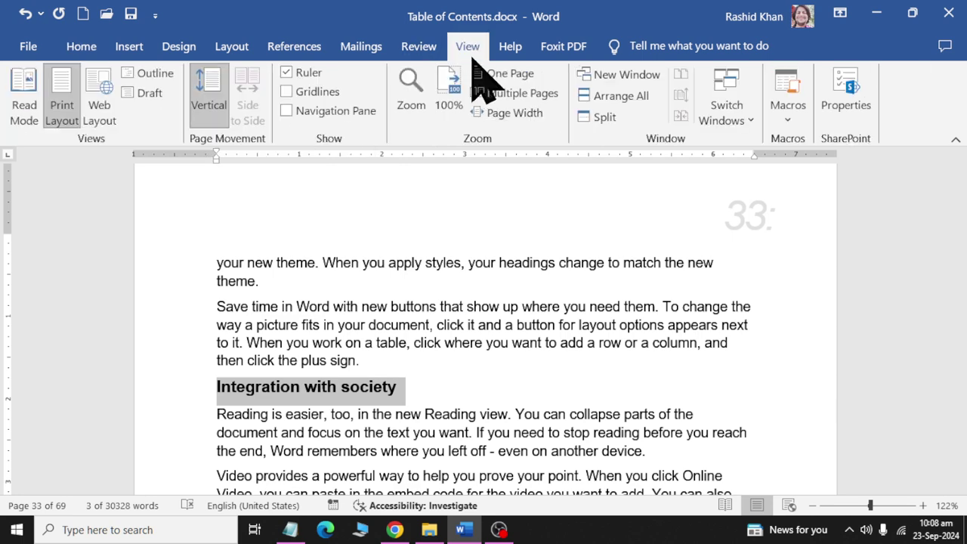
Turn on the Navigation Pane, preview its Pages and Results views, then settle on Headings.
click(363, 110)
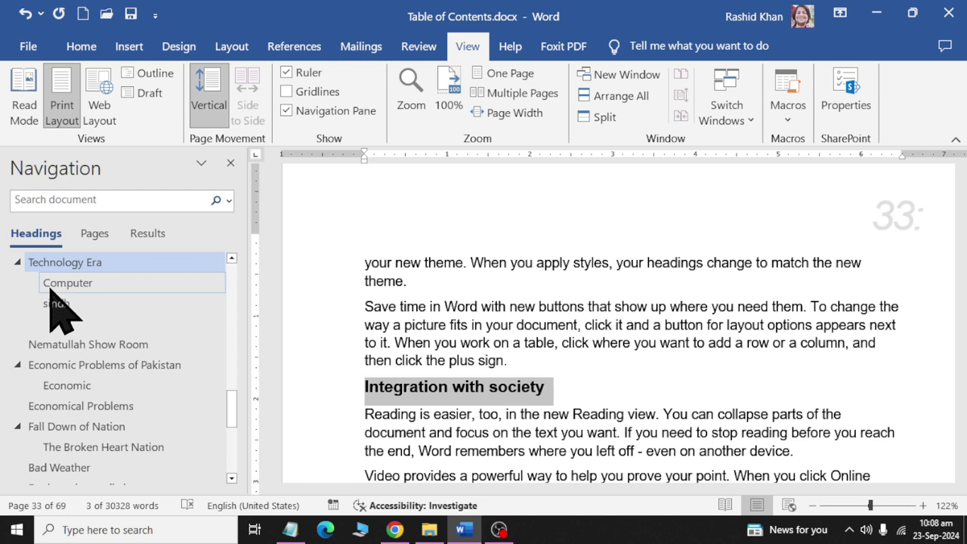
click(89, 235)
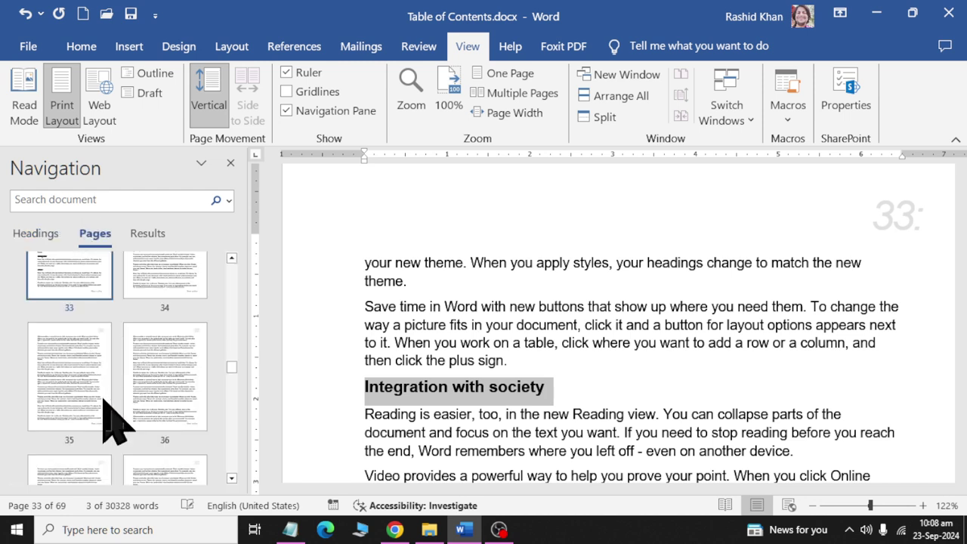
click(143, 235)
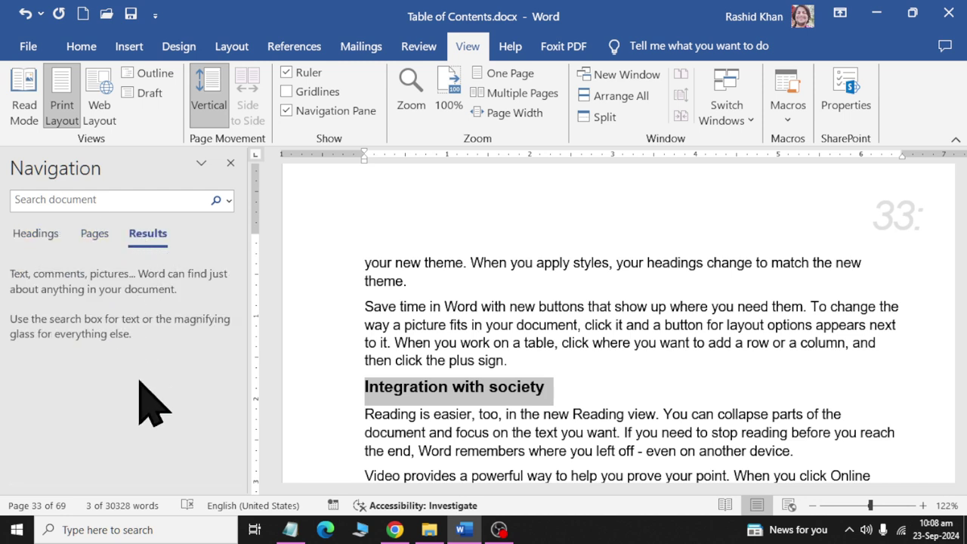
click(37, 236)
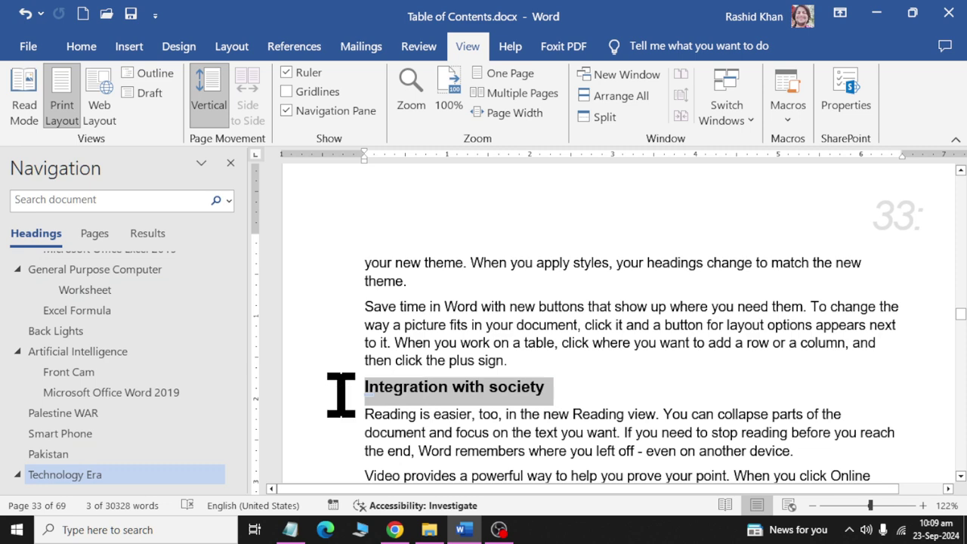
Style 'Integration with society' as Heading 1 and check it among the Navigation pane headings.
click(81, 46)
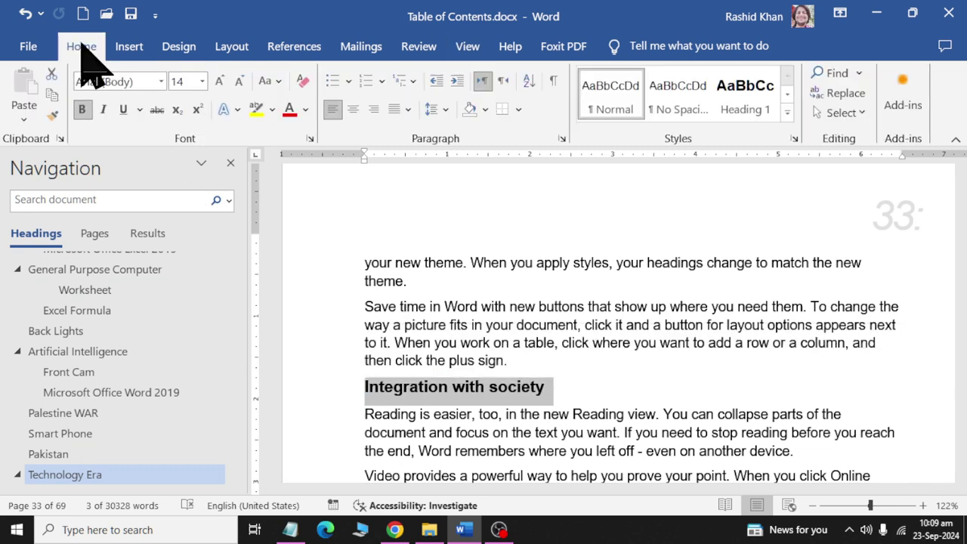
click(764, 121)
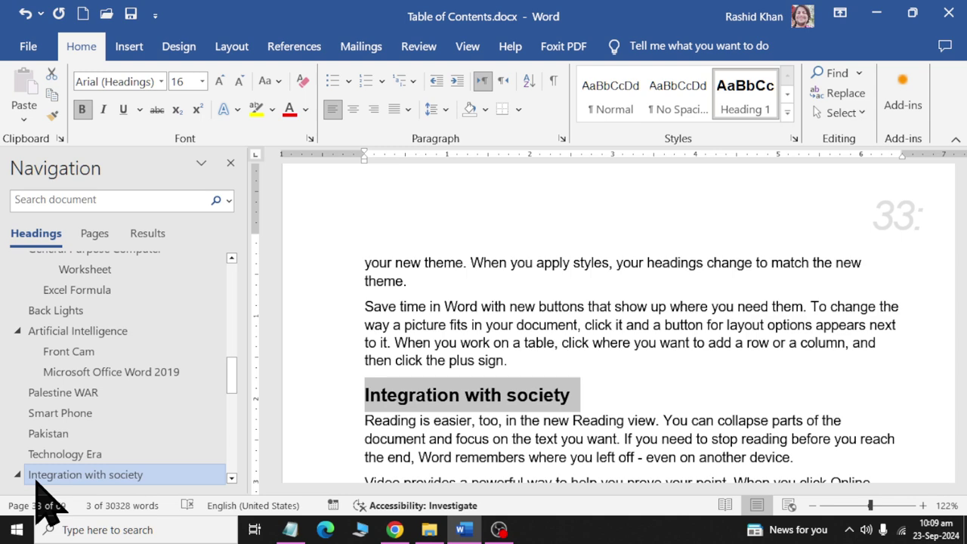
click(86, 291)
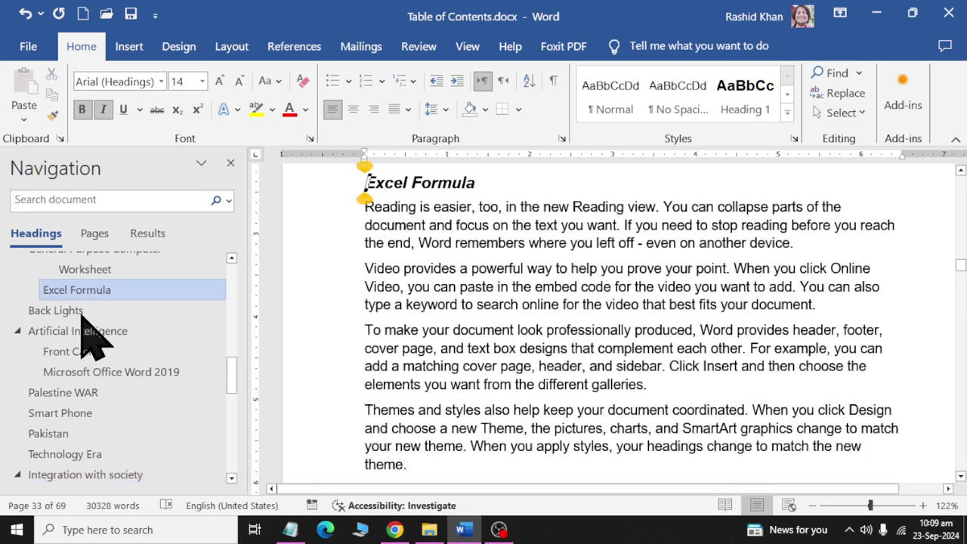
click(83, 393)
click(71, 436)
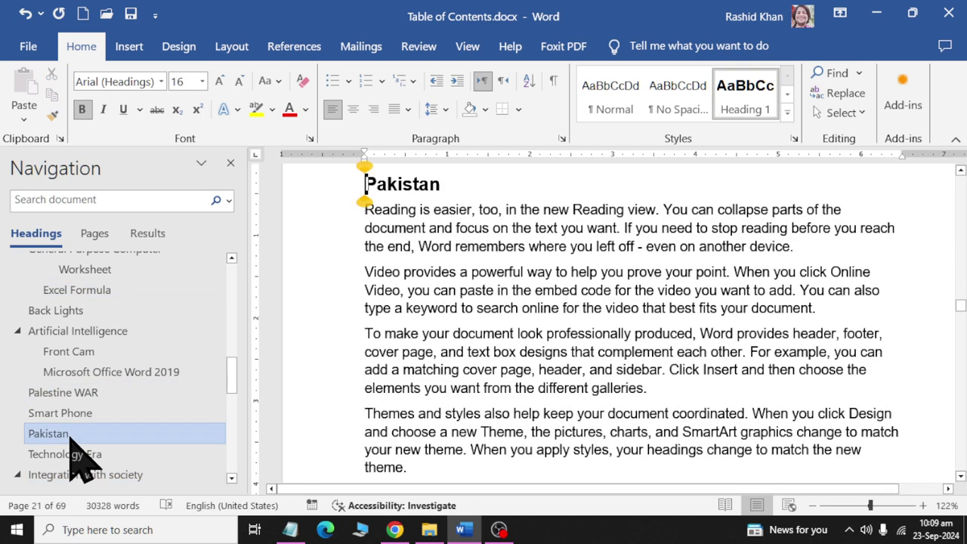
click(83, 473)
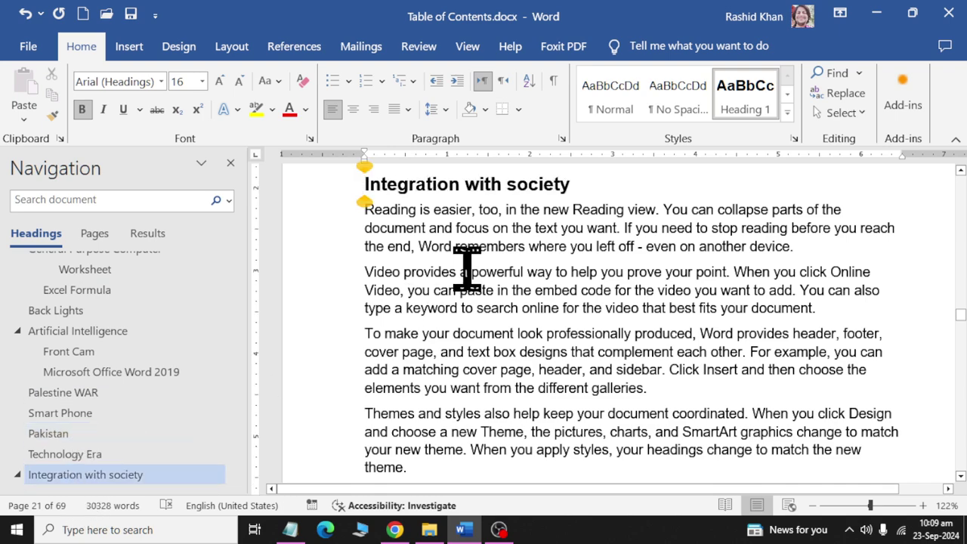
Place the insertion point after the paragraph ending in 'galleries.'.
scroll(469, 266, down, 2)
scroll(483, 278, up, 3)
scroll(529, 303, down, 2)
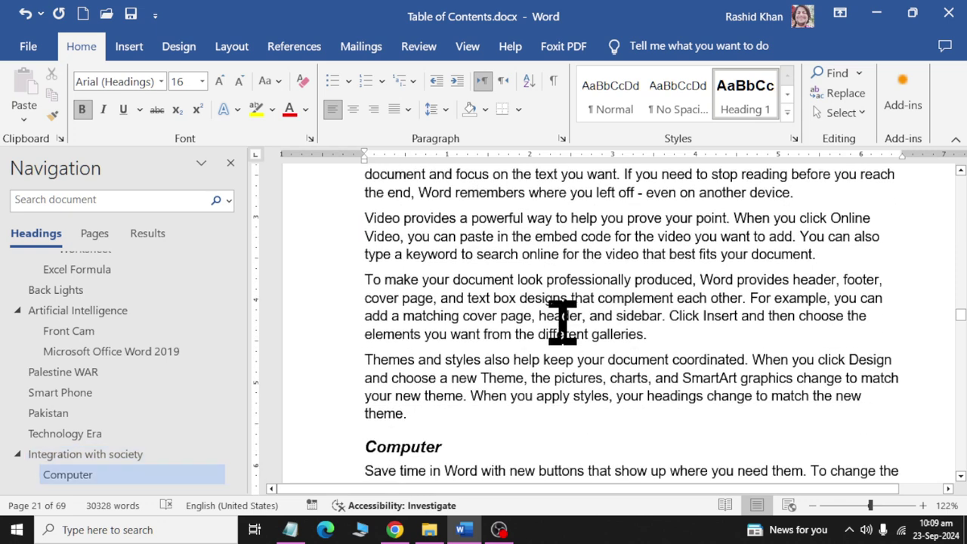
click(725, 340)
Generate filler text with =rand(2) in a new paragraph, then type a =rand(10) formula.
key(Return)
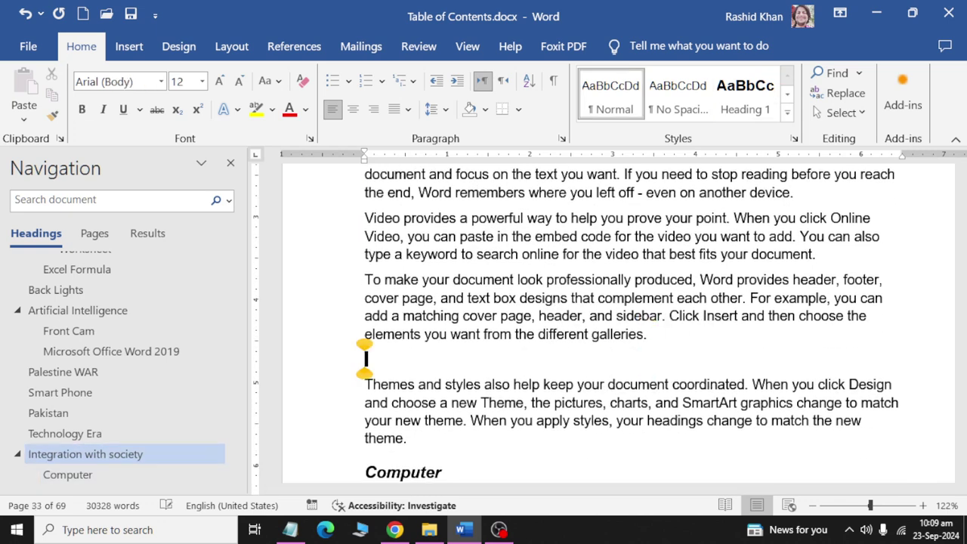
text(=rand(2))
key(Return)
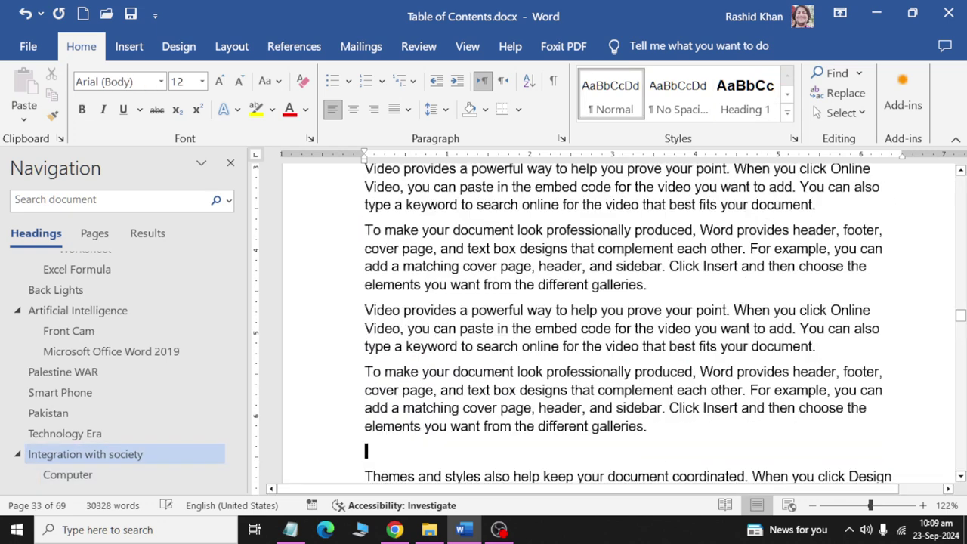
text(=)
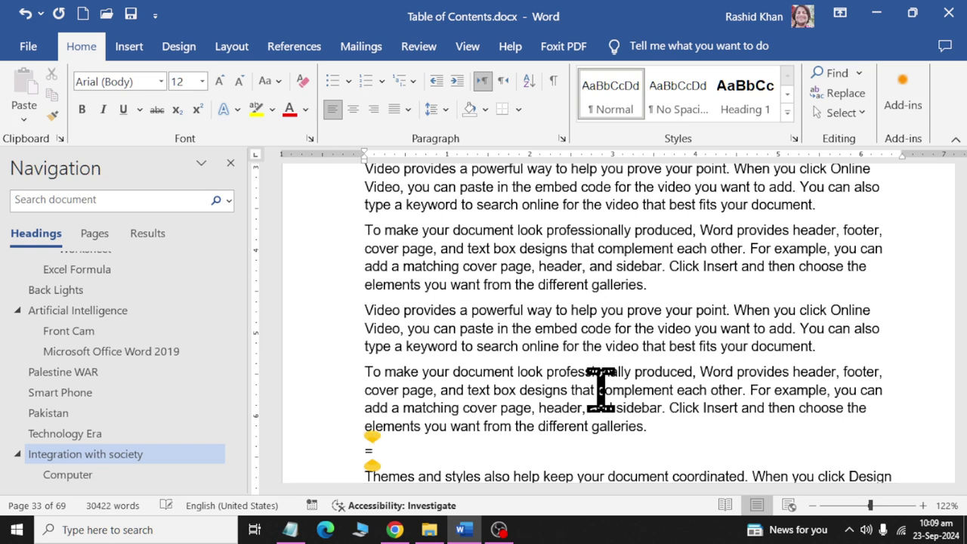
text(rand)1)
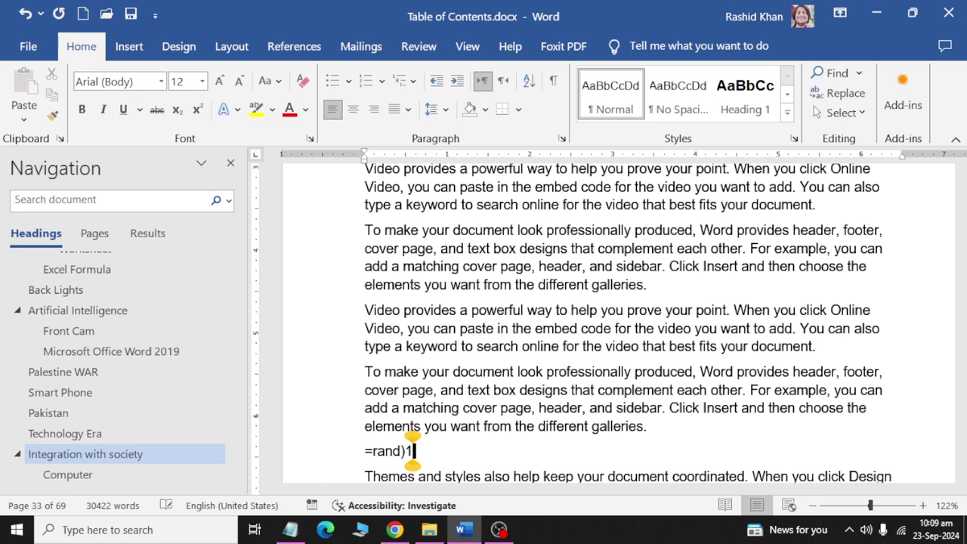
text((10))
Generate the =rand(10) filler, type 'Society' on the empty line and make it Heading 2.
key(Return)
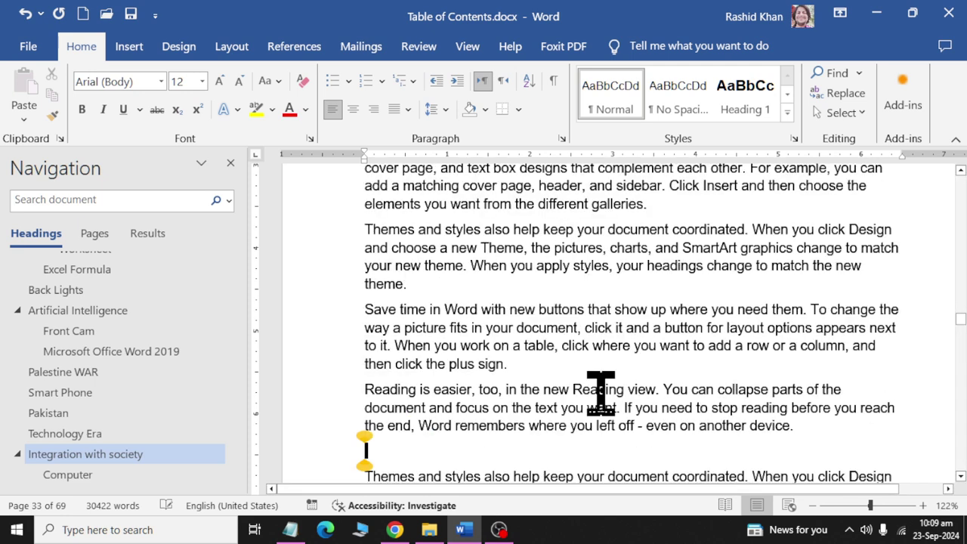
scroll(605, 406, down, 1)
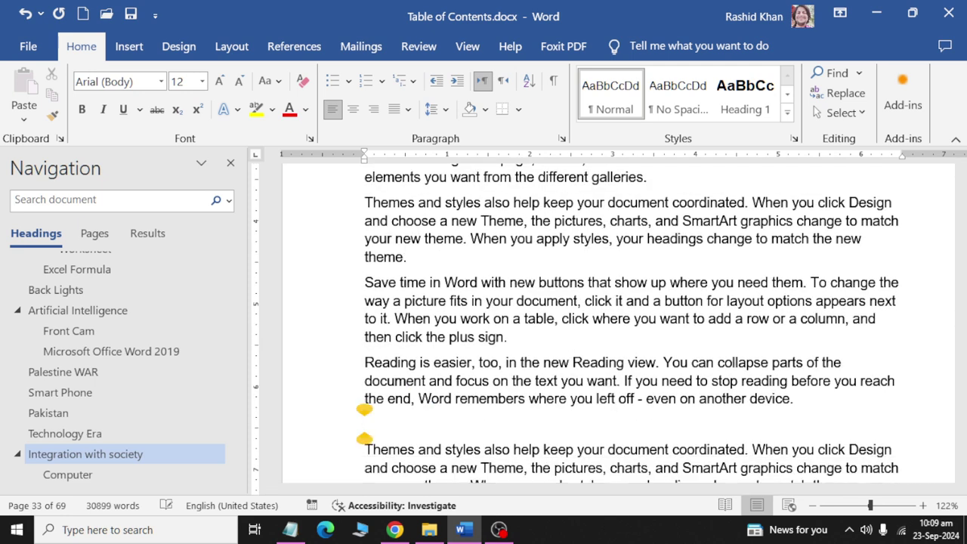
text(So)
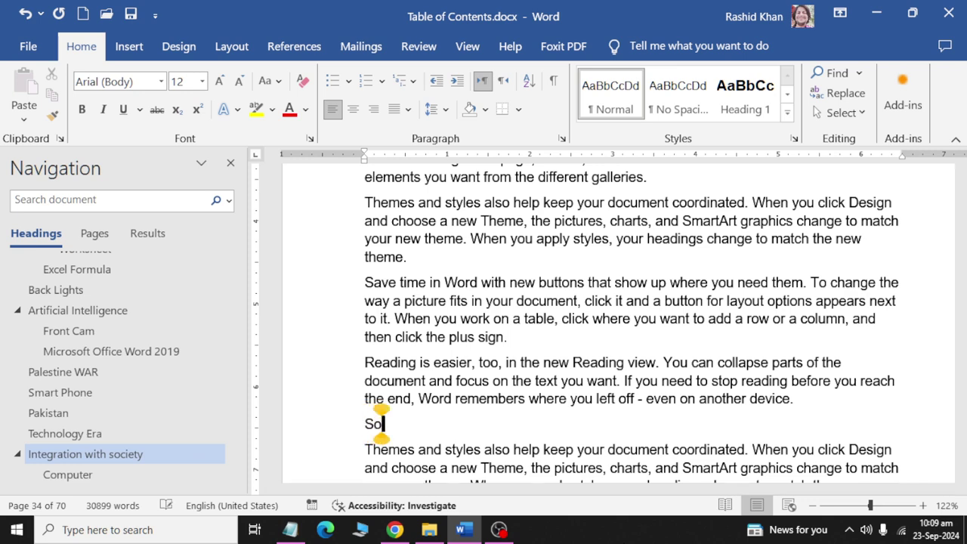
text(ciety)
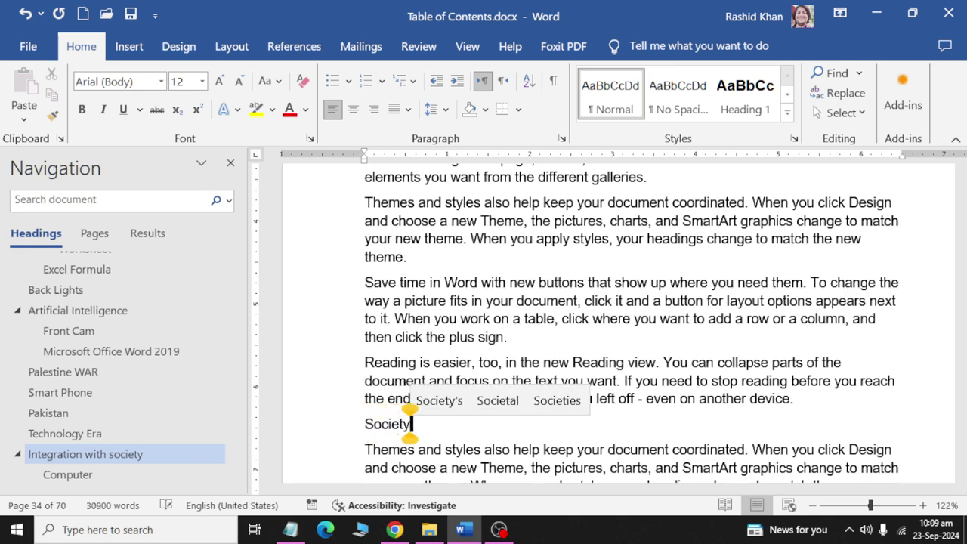
drag(421, 425, 335, 425)
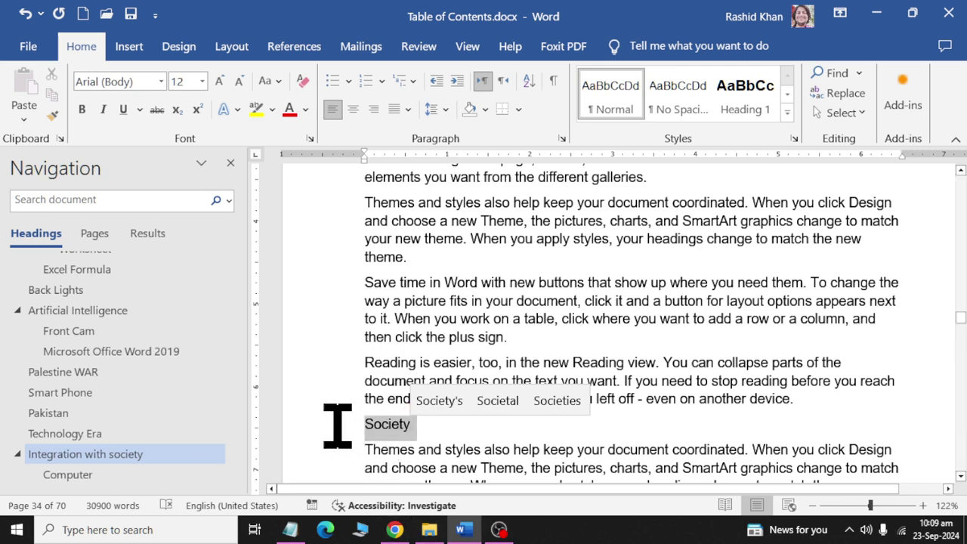
click(787, 113)
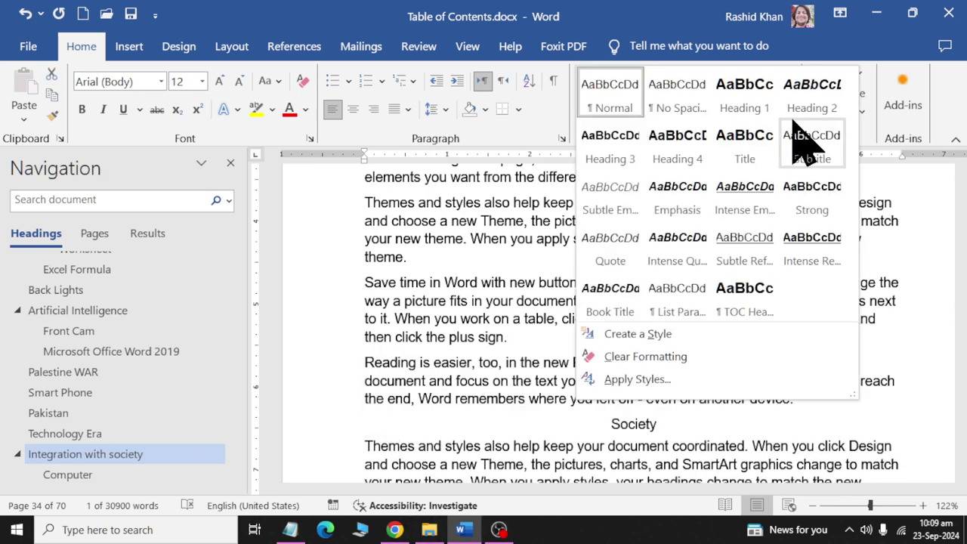
click(810, 106)
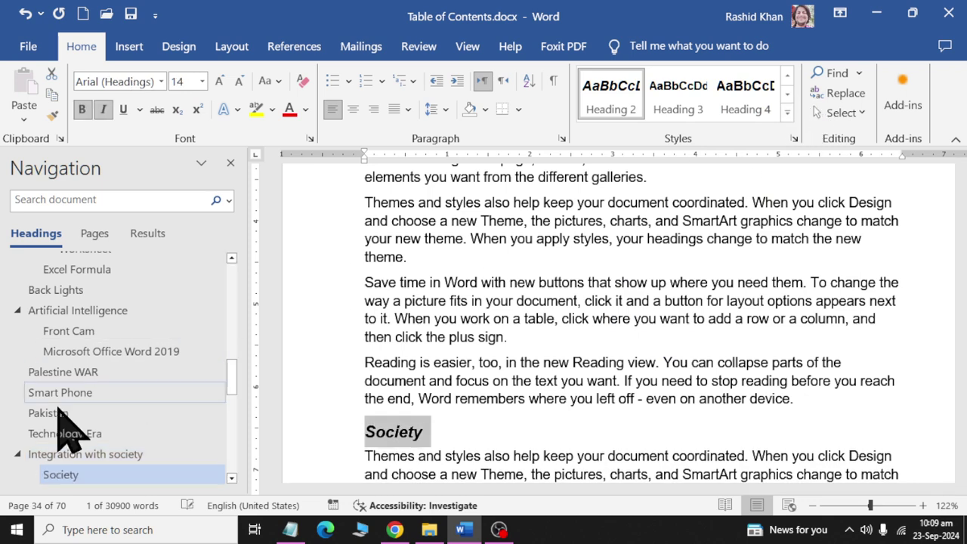
Briefly switch Society to Normal style, then reapply Heading 2 to it.
scroll(30, 389, down, 3)
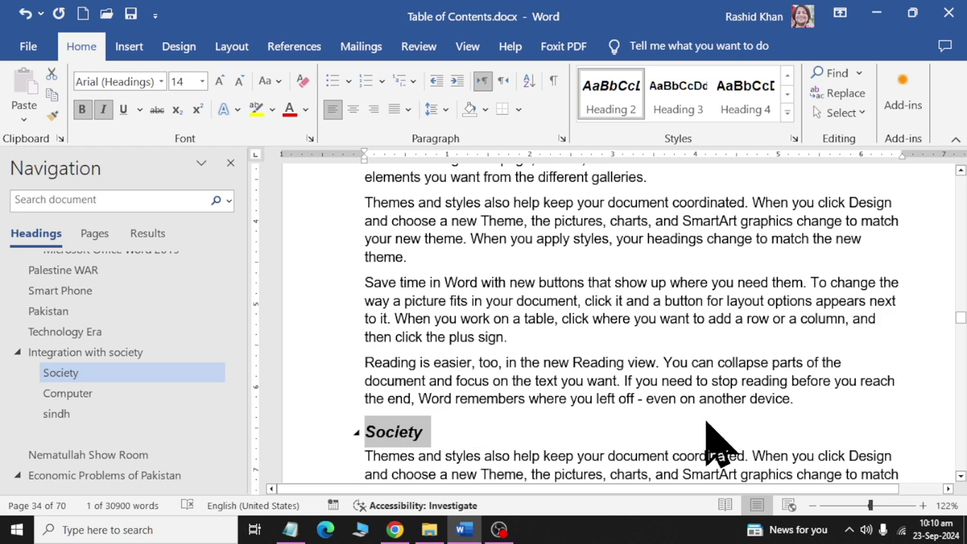
click(787, 112)
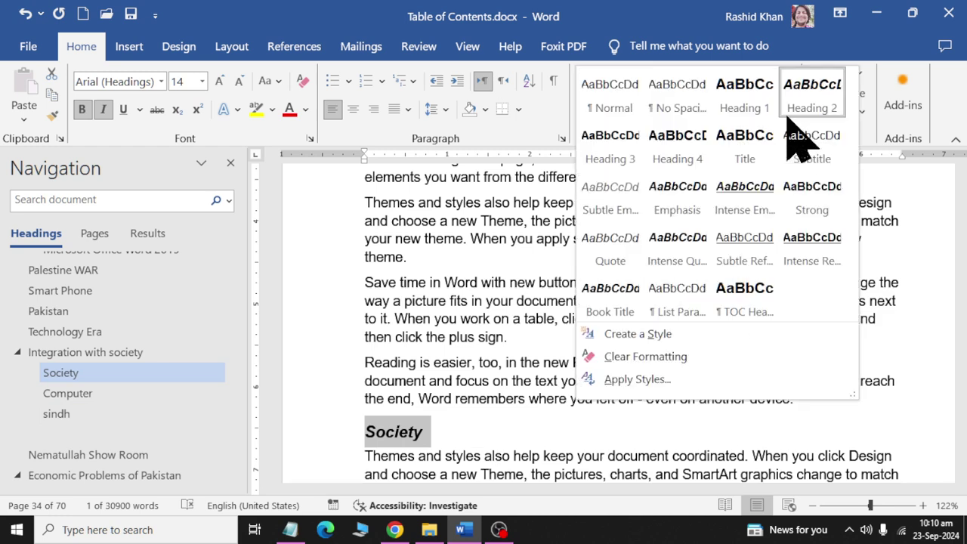
click(606, 111)
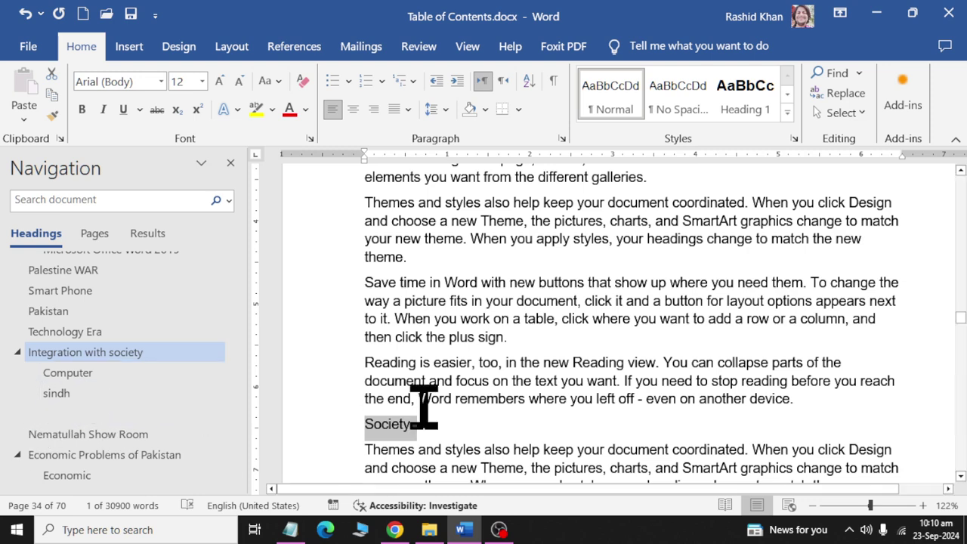
click(787, 112)
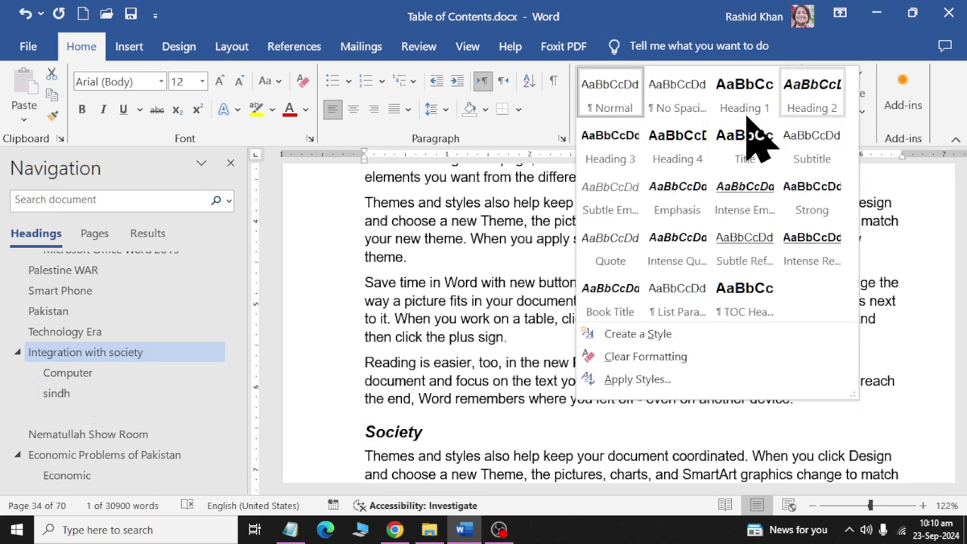
click(807, 90)
click(491, 432)
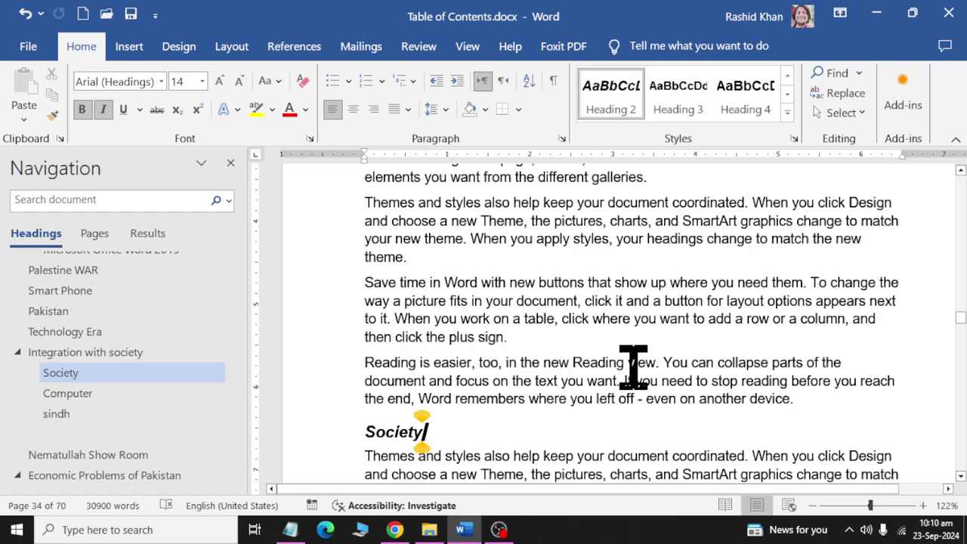
Close the Navigation pane and scroll up toward the start of the document.
click(230, 163)
scroll(371, 384, up, 5)
scroll(371, 427, down, 3)
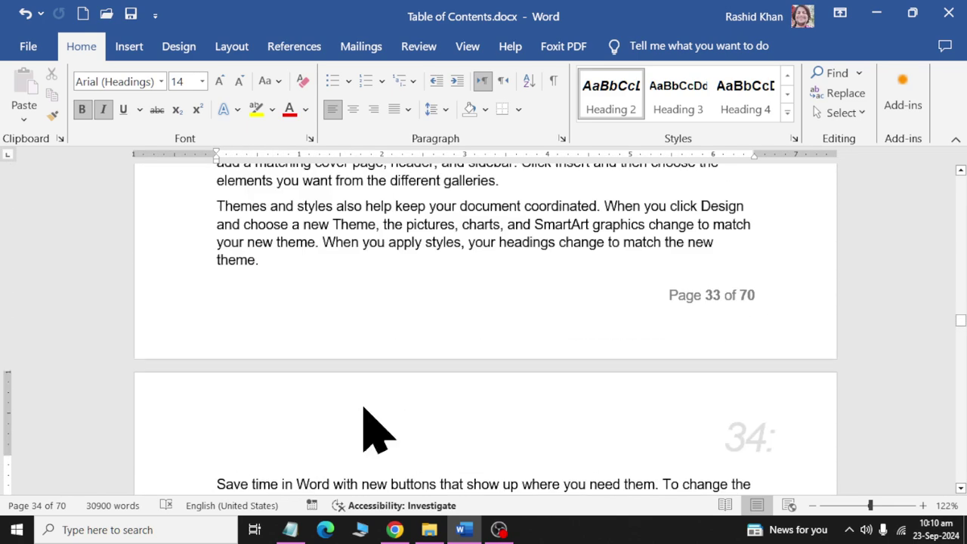
scroll(362, 405, up, 5)
scroll(363, 408, down, 5)
scroll(363, 407, up, 10)
scroll(363, 408, up, 5)
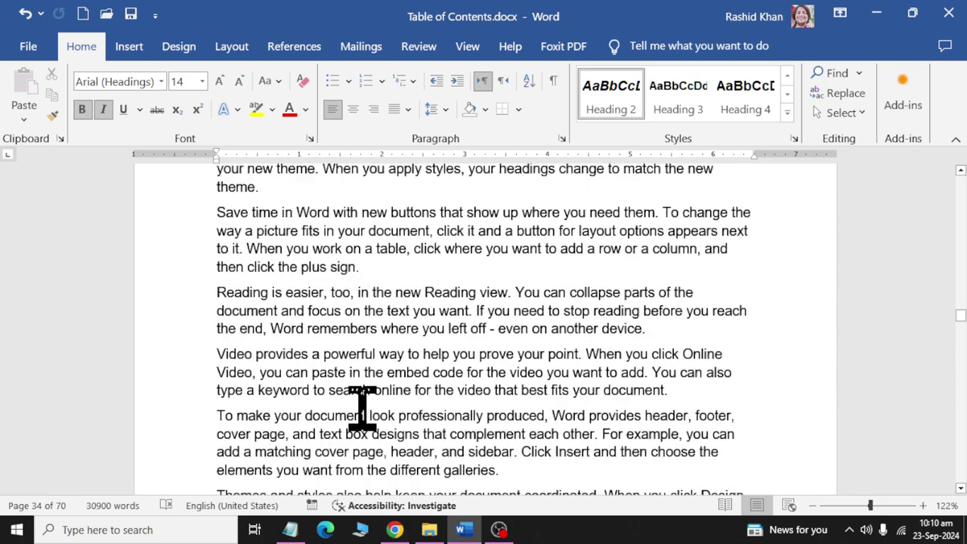
scroll(363, 408, up, 3)
scroll(362, 408, up, 3)
scroll(363, 408, down, 3)
scroll(362, 408, up, 10)
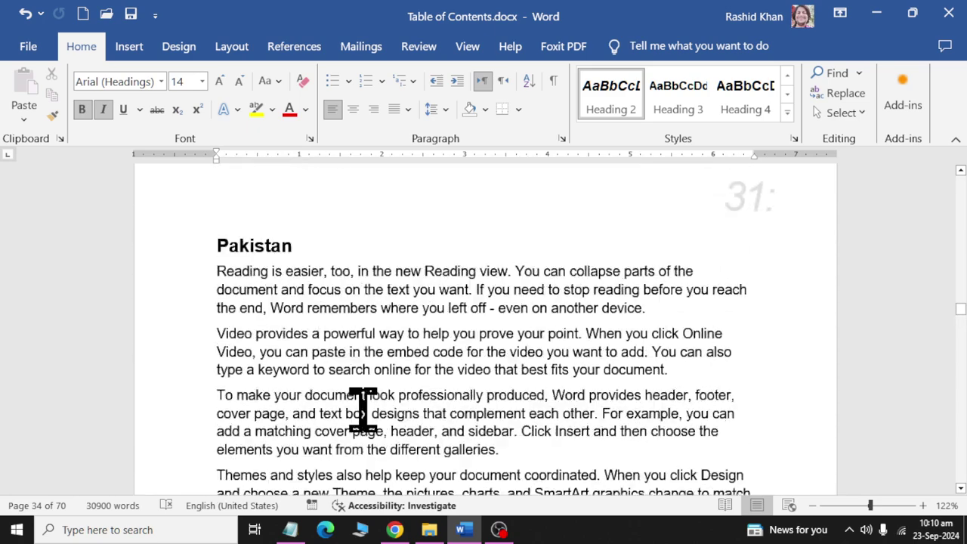
scroll(363, 408, up, 3)
scroll(363, 408, up, 3)
scroll(362, 408, up, 2)
scroll(363, 408, up, 5)
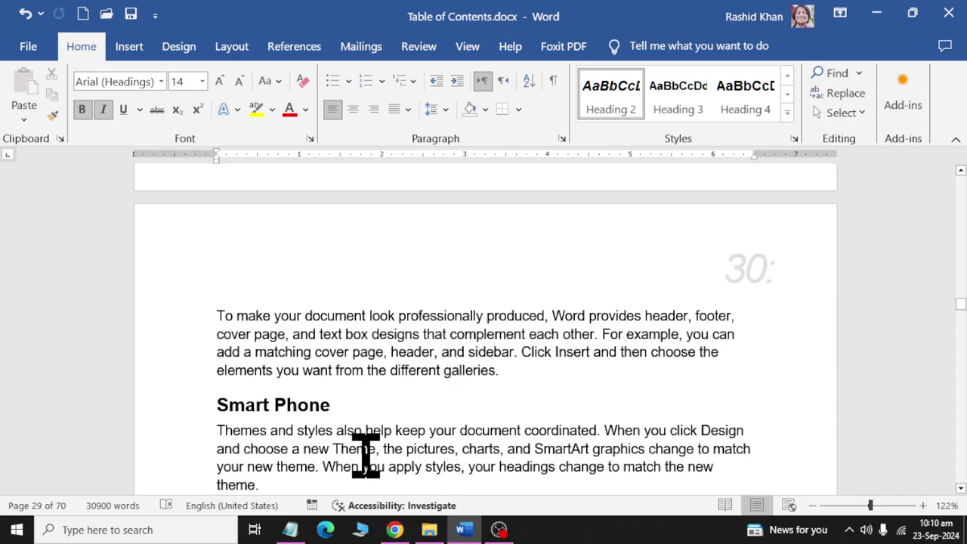
scroll(280, 442, up, 2)
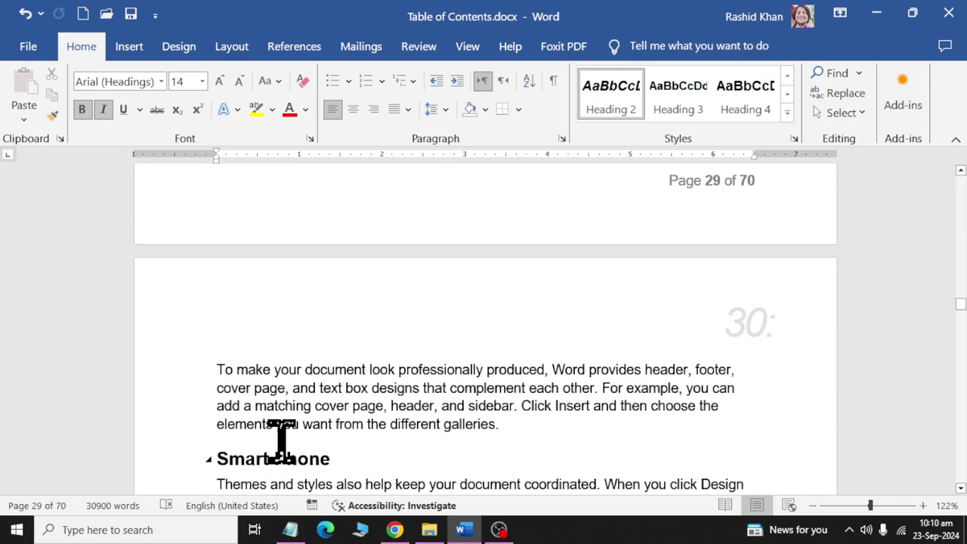
scroll(291, 410, up, 5)
scroll(275, 454, up, 5)
scroll(276, 454, up, 5)
scroll(277, 454, up, 5)
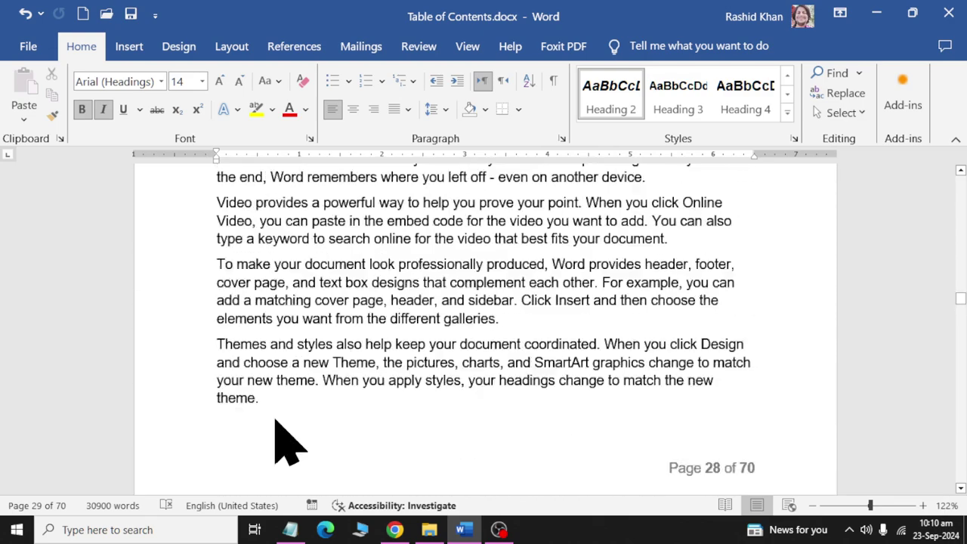
scroll(281, 443, up, 5)
scroll(276, 421, up, 5)
scroll(283, 423, up, 5)
scroll(280, 421, up, 5)
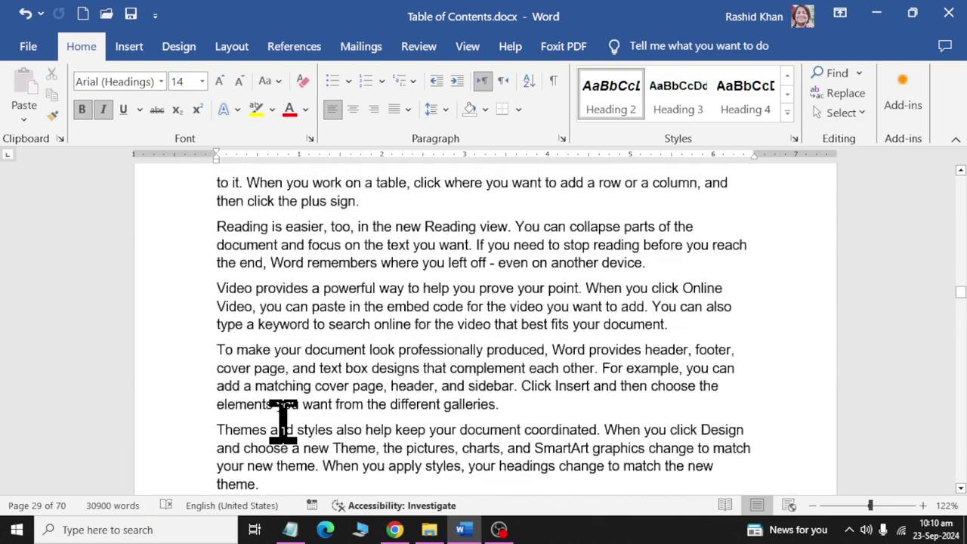
scroll(280, 421, up, 5)
Jump to page 1 using Go To (Ctrl+G) and close the dialog.
key(ctrl+g)
text(1)
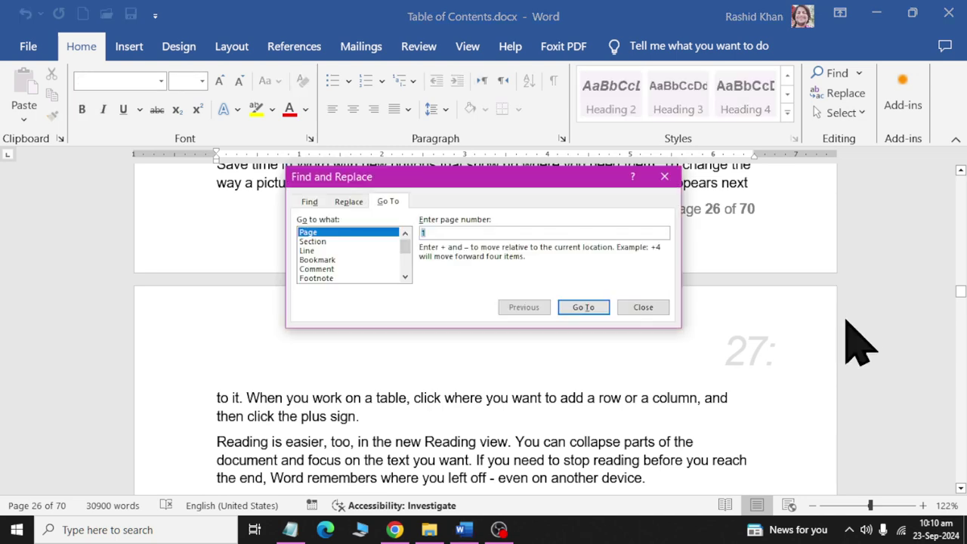
click(581, 310)
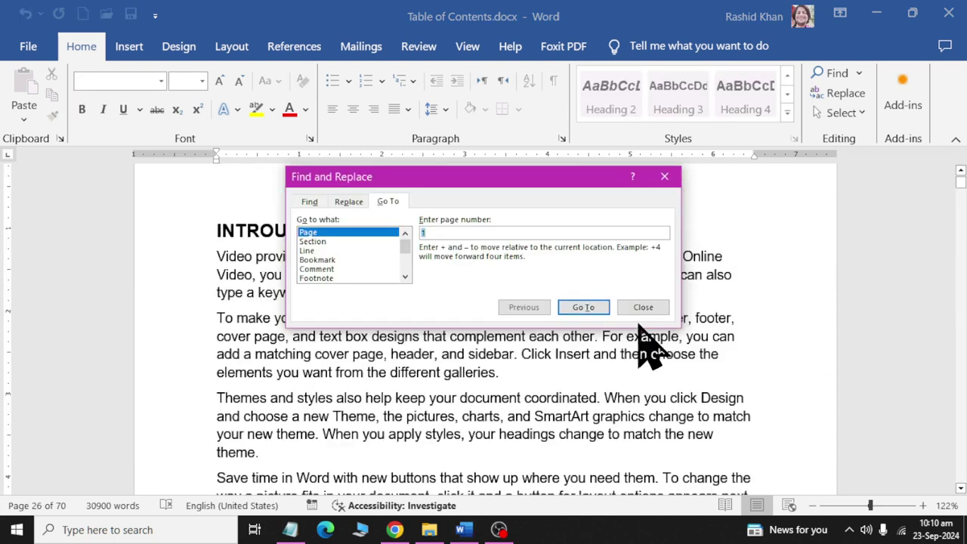
click(643, 306)
scroll(489, 362, up, 2)
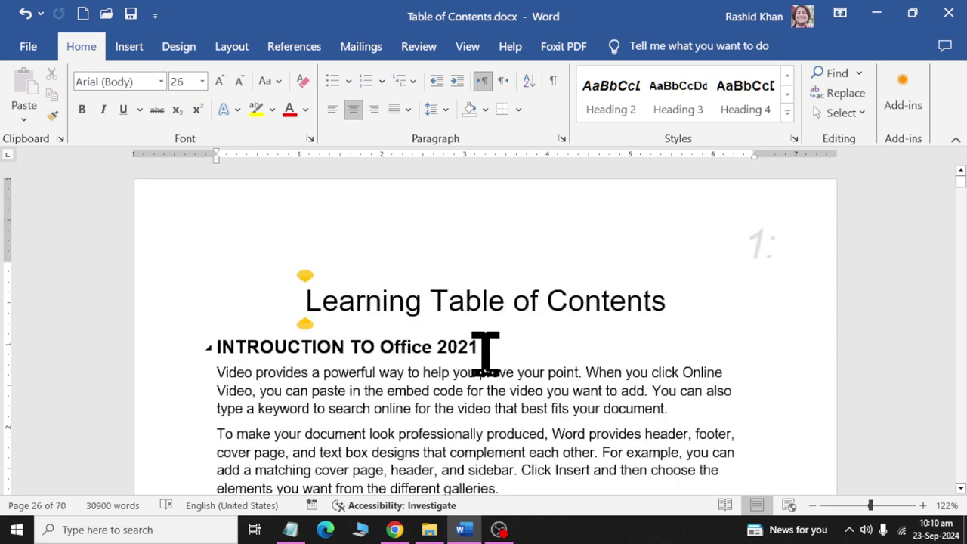
Insert a page break before the 'Learning' title so page 1 is blank.
click(294, 305)
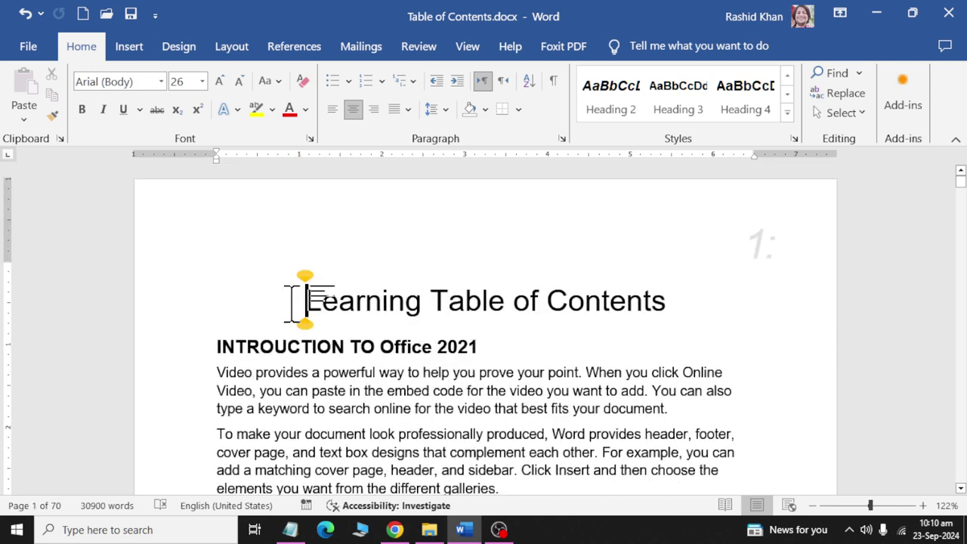
click(126, 49)
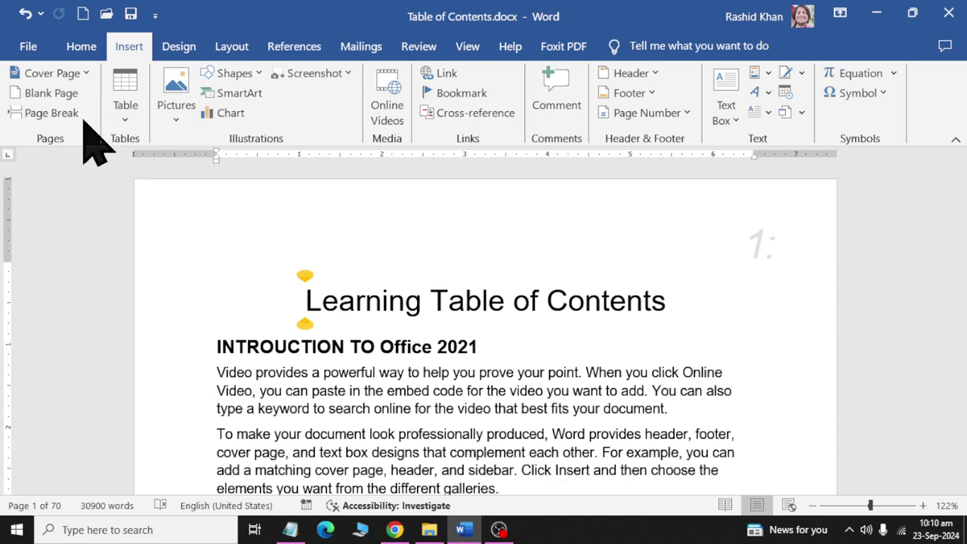
click(30, 113)
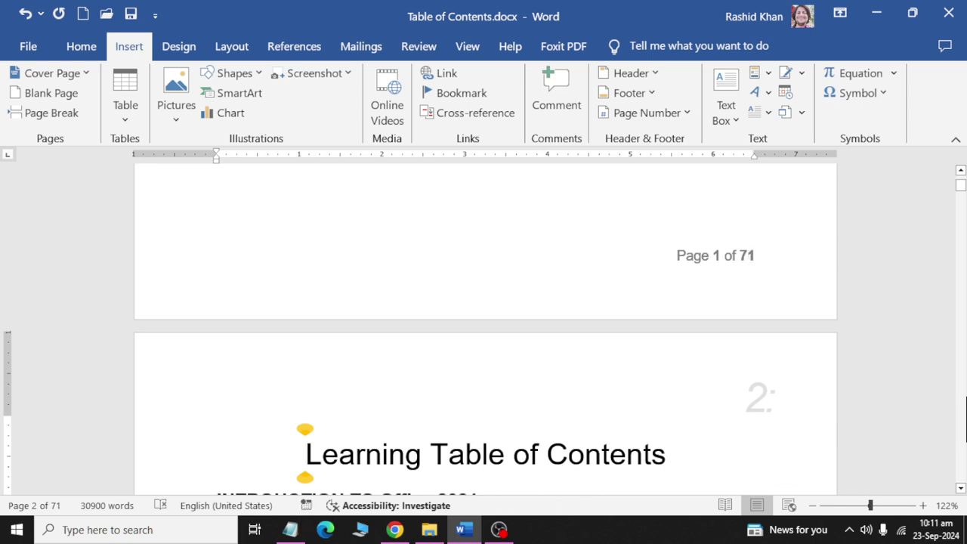
scroll(960, 188, down, 2)
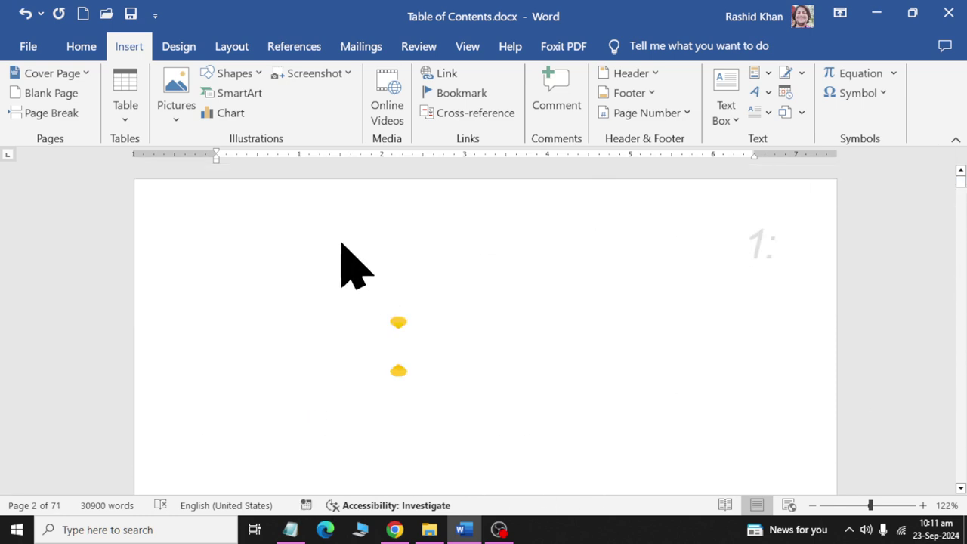
Reset the empty first-page paragraph to Normal style.
click(28, 47)
key(Escape)
click(53, 47)
key(Escape)
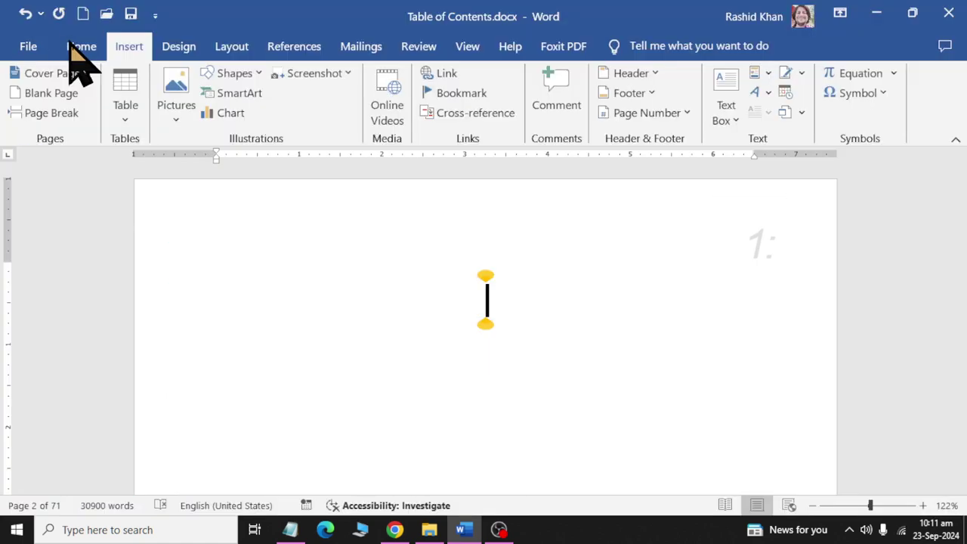
click(70, 43)
click(611, 102)
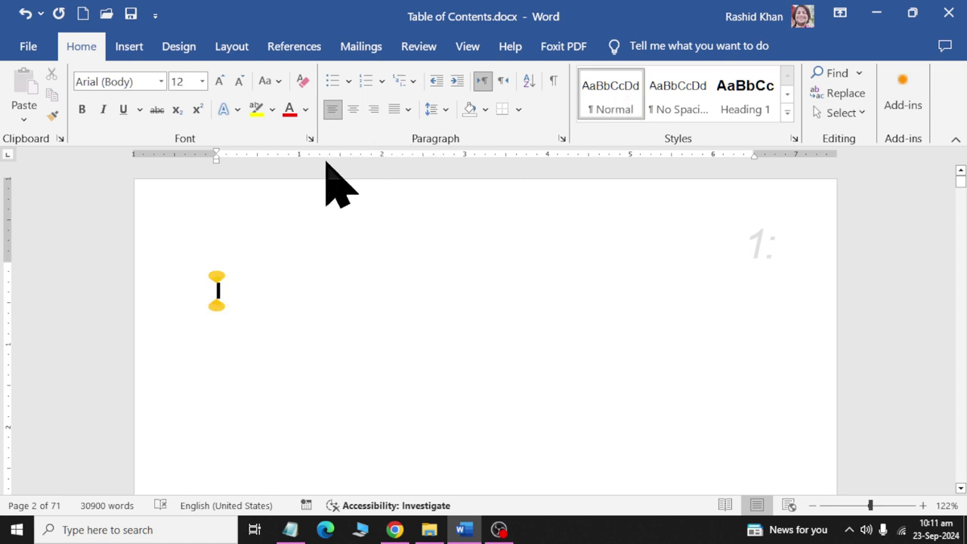
Insert the Automatic Table 2 table of contents from References.
click(129, 47)
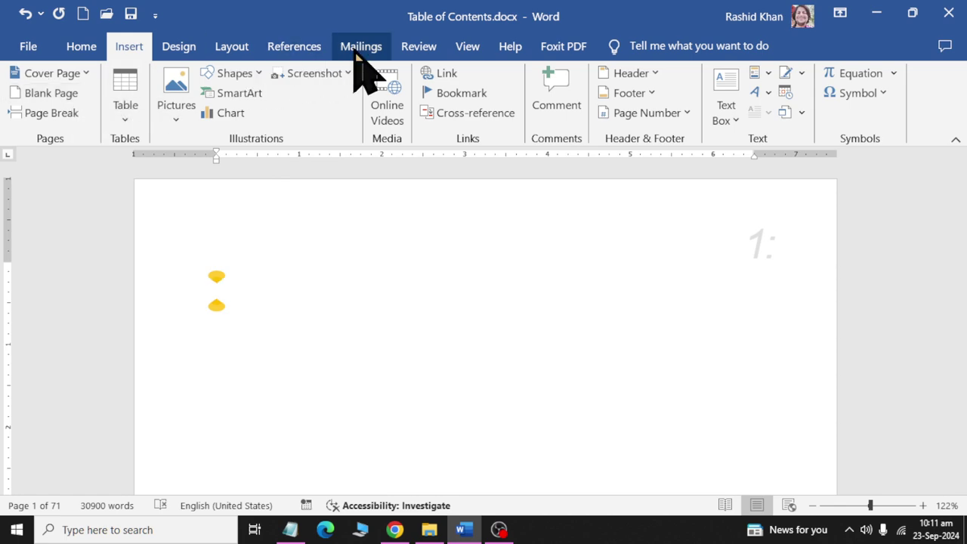
click(294, 47)
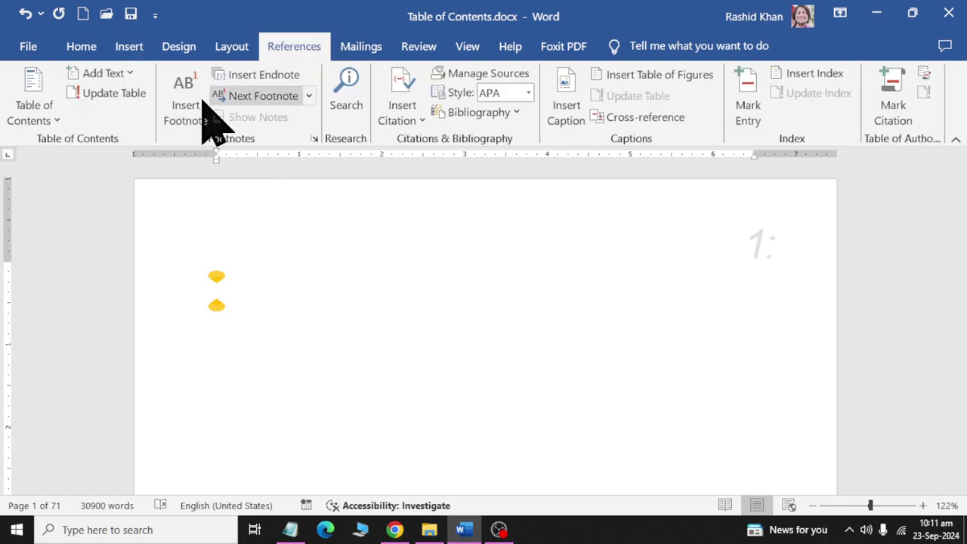
click(37, 119)
drag(382, 244, 382, 341)
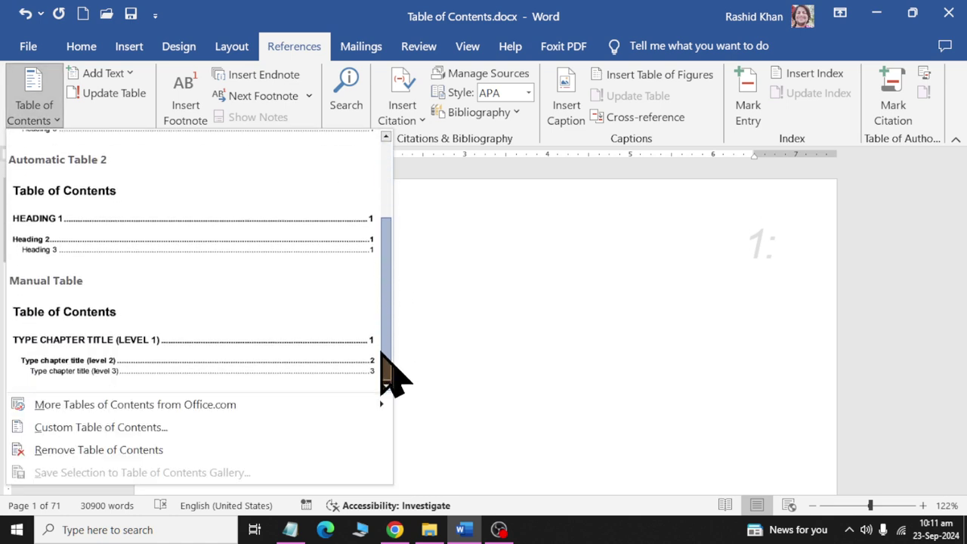
mouse_move(382, 349)
mouse_down()
mouse_move(382, 240)
mouse_move(385, 333)
mouse_move(387, 283)
mouse_move(372, 289)
mouse_up()
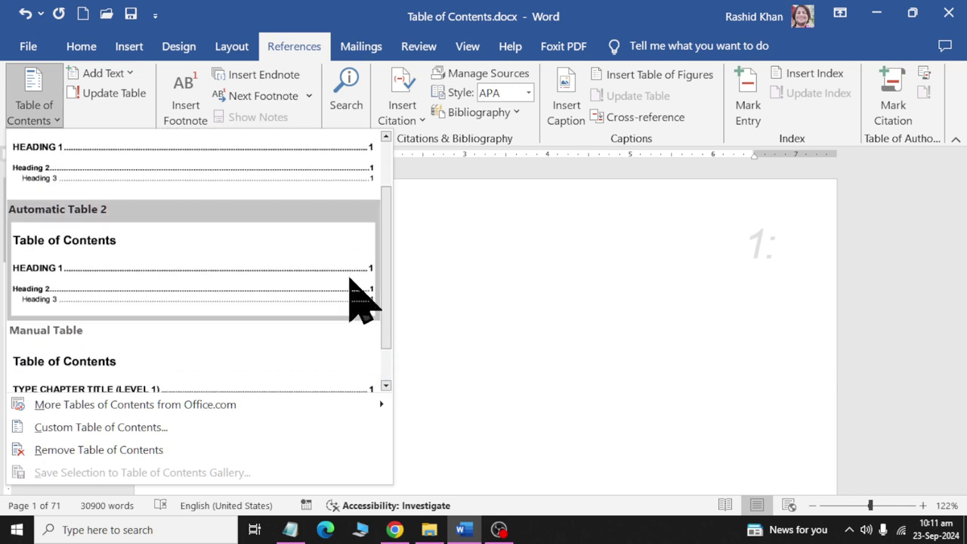
click(349, 278)
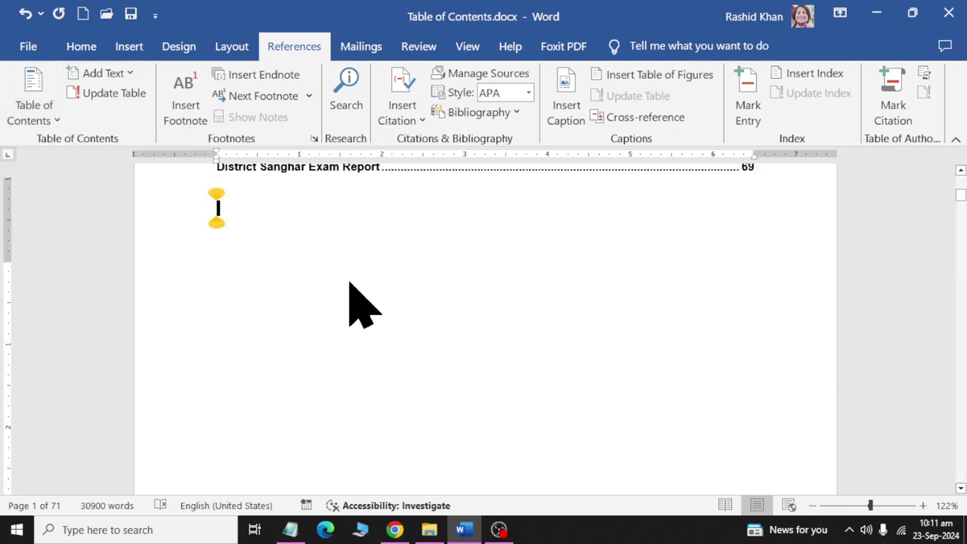
Scroll through the inserted table of contents entries, then click outside the field.
scroll(349, 287, up, 5)
scroll(349, 287, up, 5)
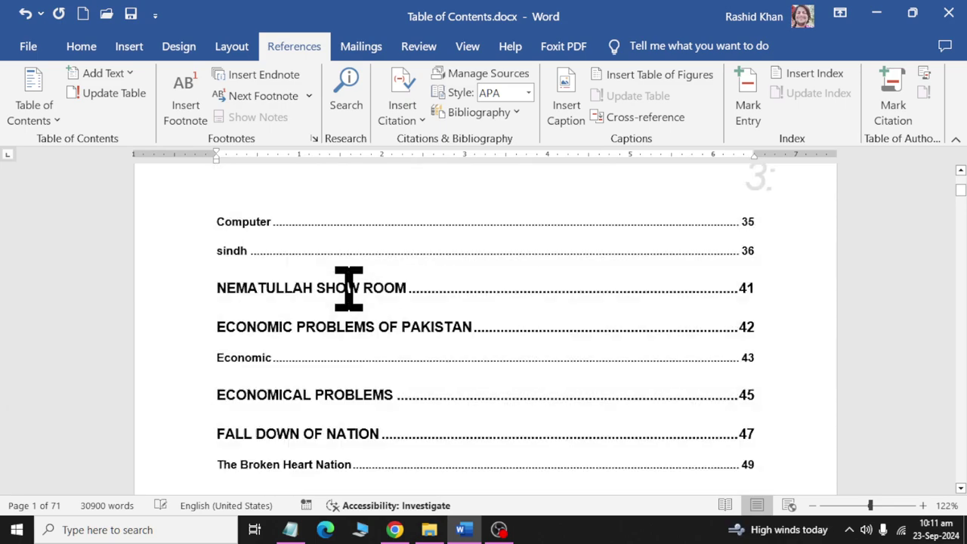
scroll(349, 287, up, 5)
scroll(349, 287, up, 5)
scroll(349, 287, up, 5)
scroll(349, 287, up, 5)
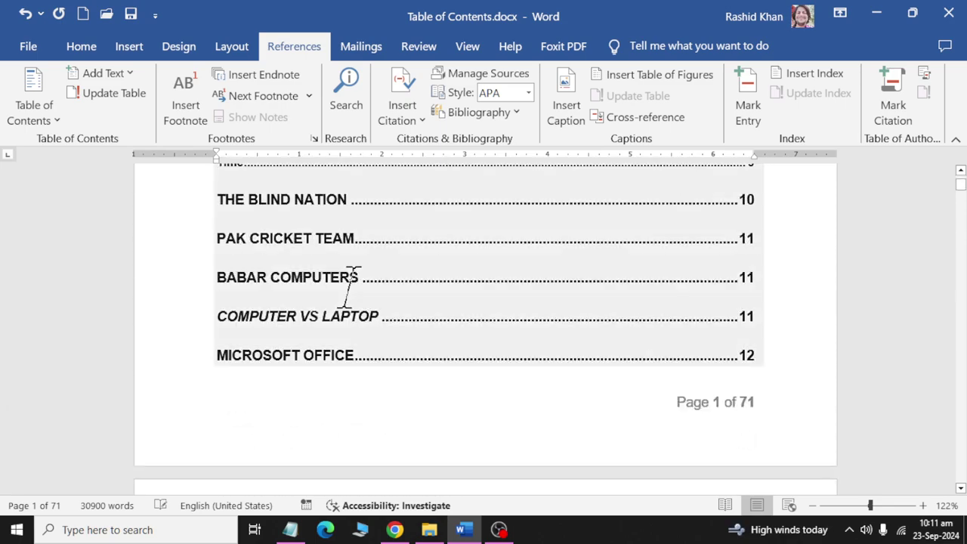
scroll(349, 287, up, 5)
scroll(349, 287, up, 5)
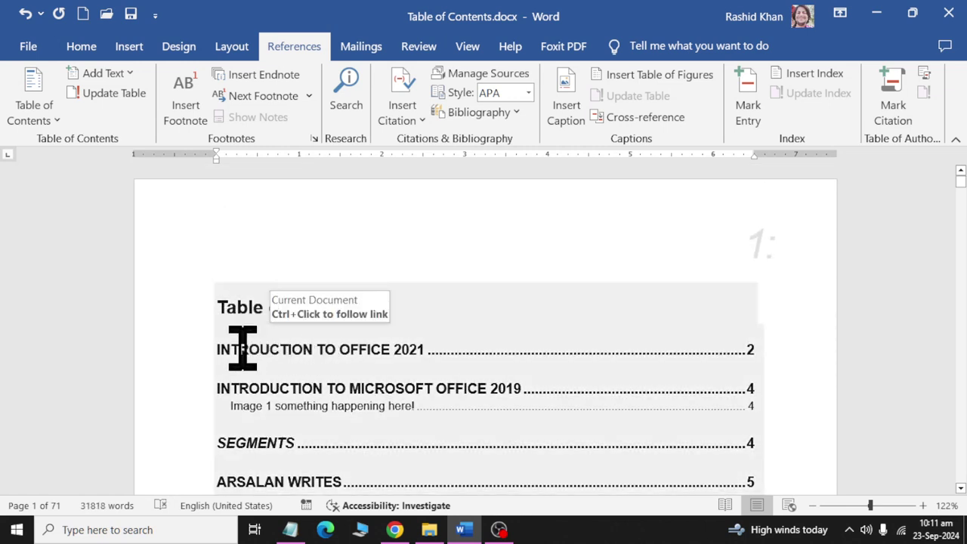
scroll(317, 415, down, 2)
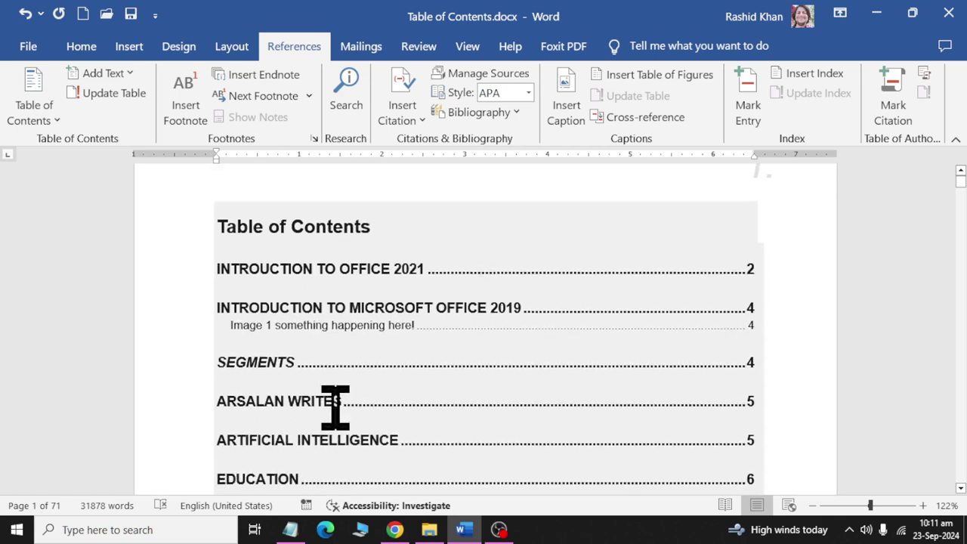
scroll(335, 410, down, 3)
scroll(335, 423, down, 6)
scroll(337, 431, down, 3)
scroll(337, 431, down, 3)
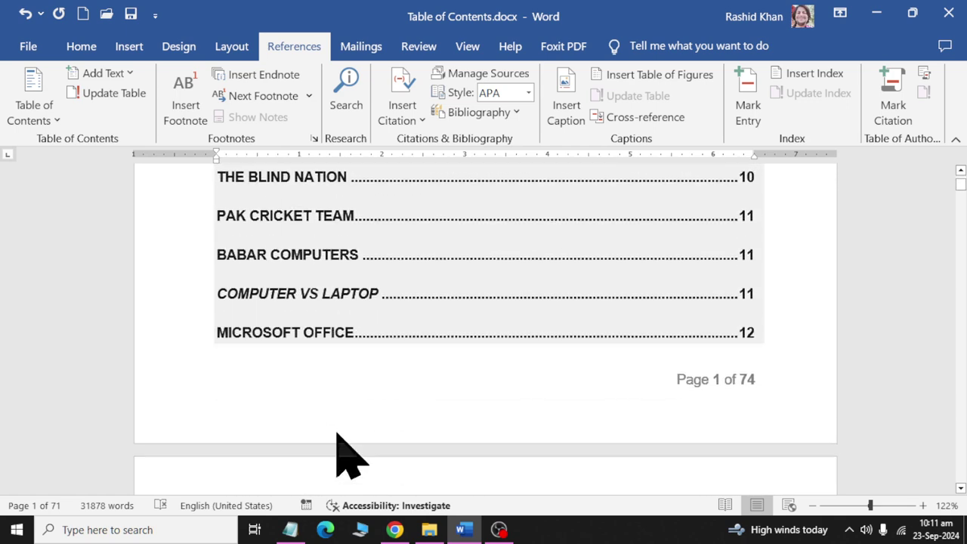
scroll(334, 445, down, 3)
scroll(335, 426, down, 5)
scroll(337, 437, down, 5)
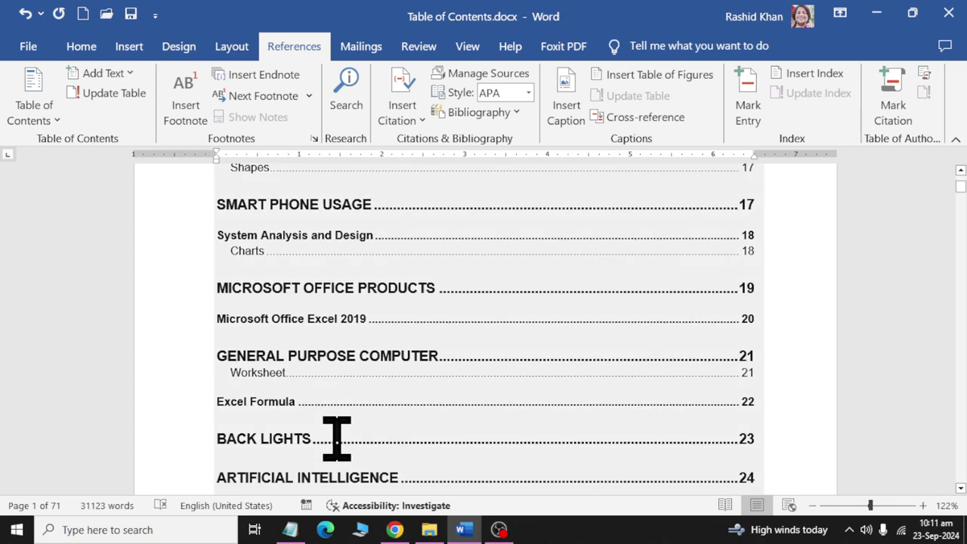
scroll(337, 438, down, 3)
scroll(337, 439, down, 1)
scroll(337, 439, down, 6)
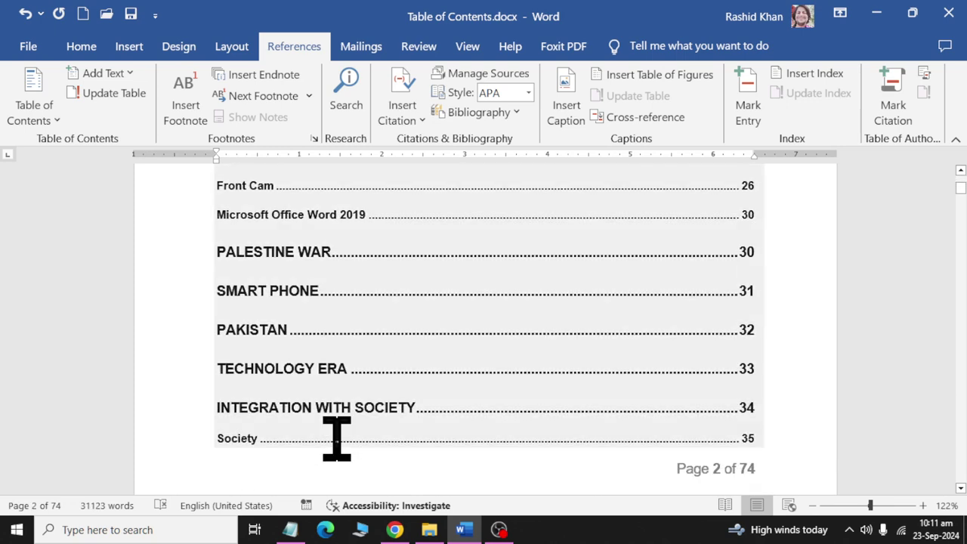
scroll(337, 438, down, 2)
scroll(335, 438, down, 2)
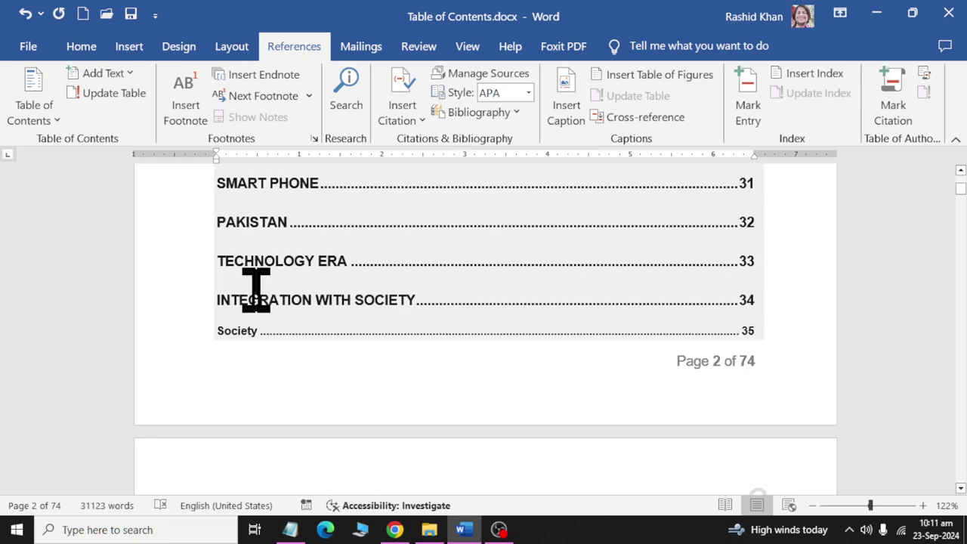
click(770, 310)
Move down to the Bad Weather section body text around pages 52–53.
scroll(763, 332, down, 4)
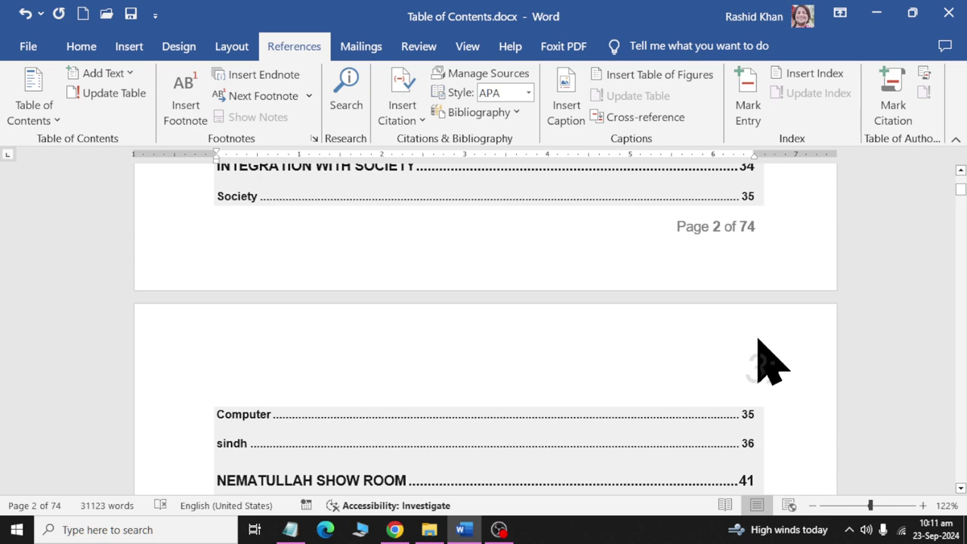
scroll(759, 348, up, 3)
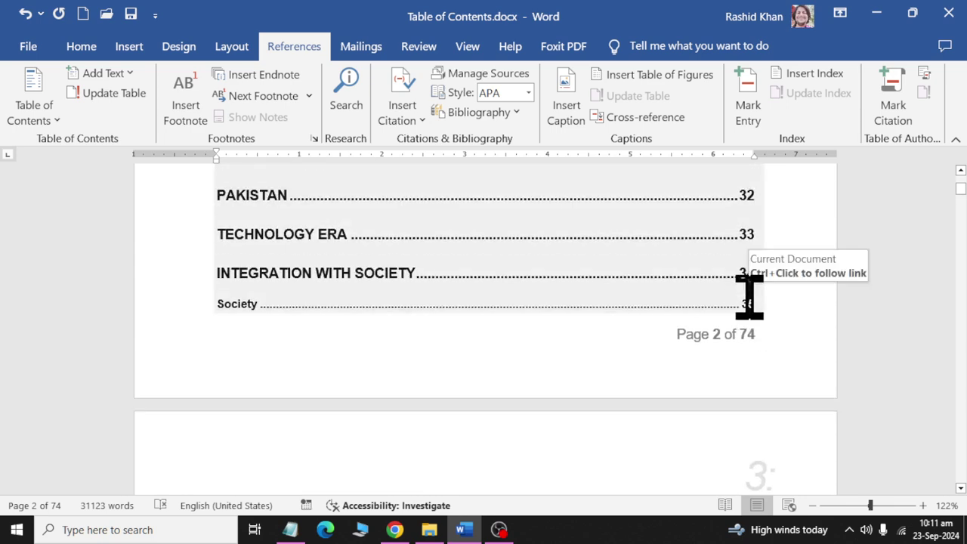
scroll(747, 298, up, 5)
scroll(740, 302, up, 4)
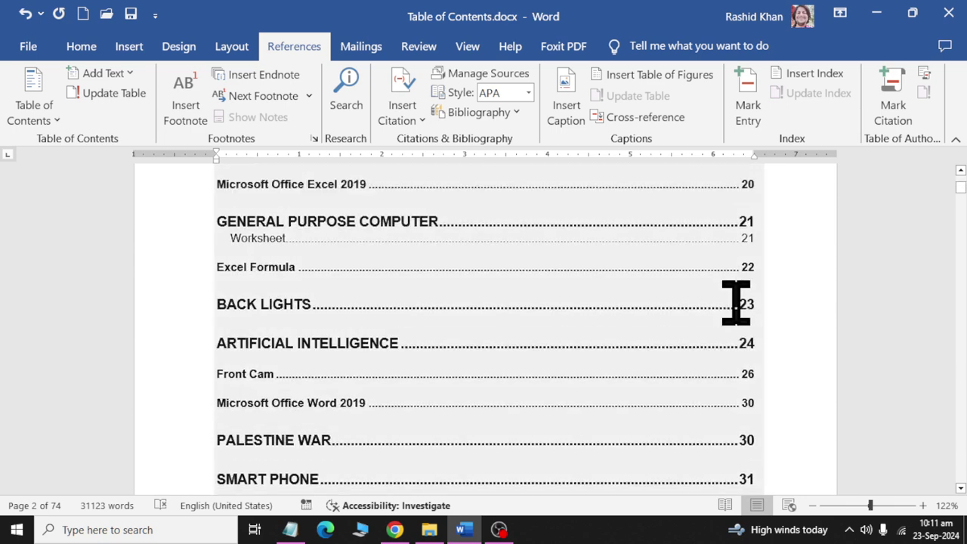
scroll(739, 302, up, 8)
scroll(738, 304, up, 6)
scroll(737, 306, up, 8)
scroll(727, 309, up, 5)
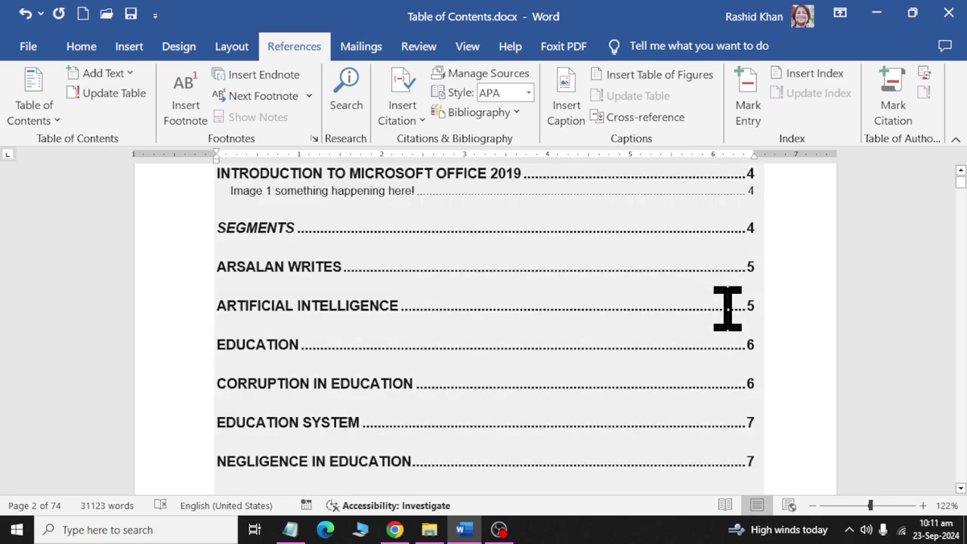
scroll(726, 308, up, 5)
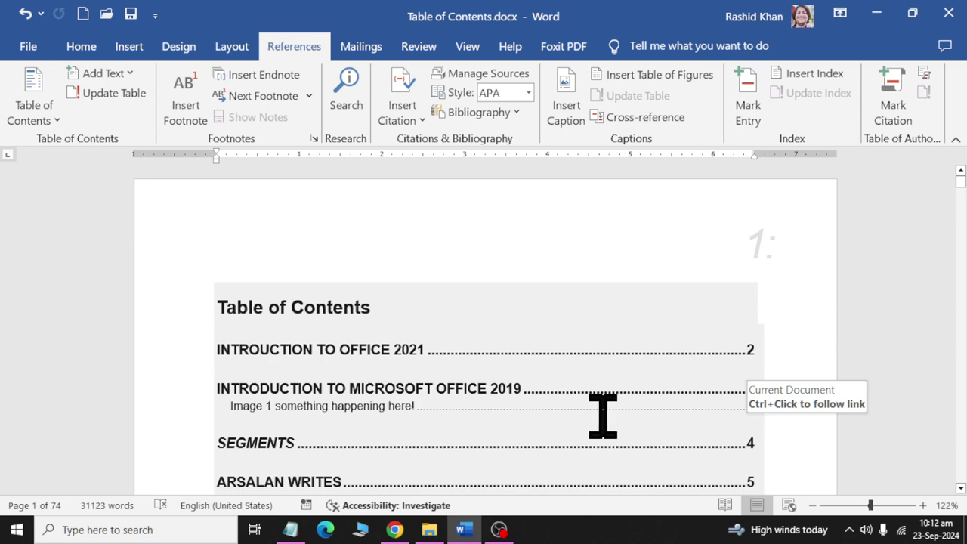
drag(959, 183, 891, 389)
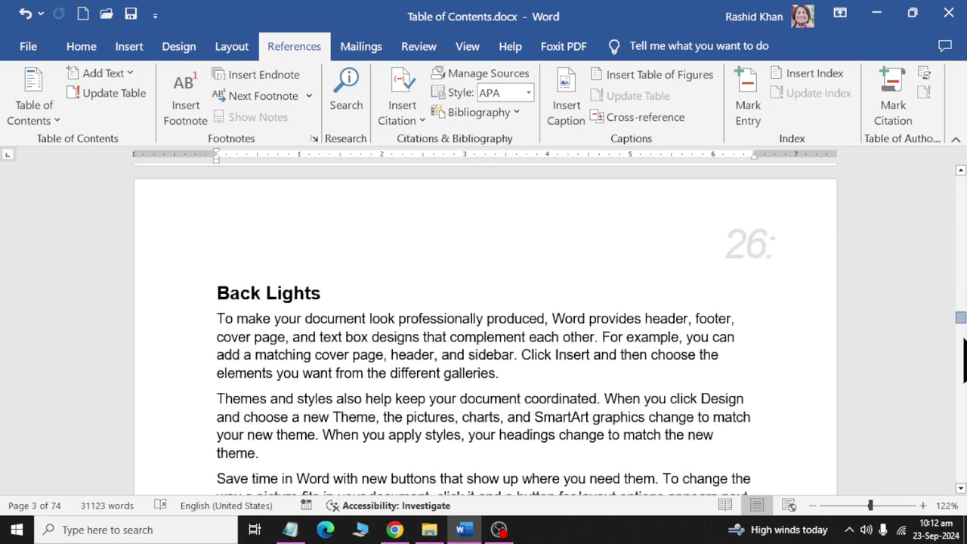
scroll(790, 393, up, 3)
Select The Broken Heart Nation heading with its paragraphs and remove them from their original spot.
scroll(790, 393, up, 1)
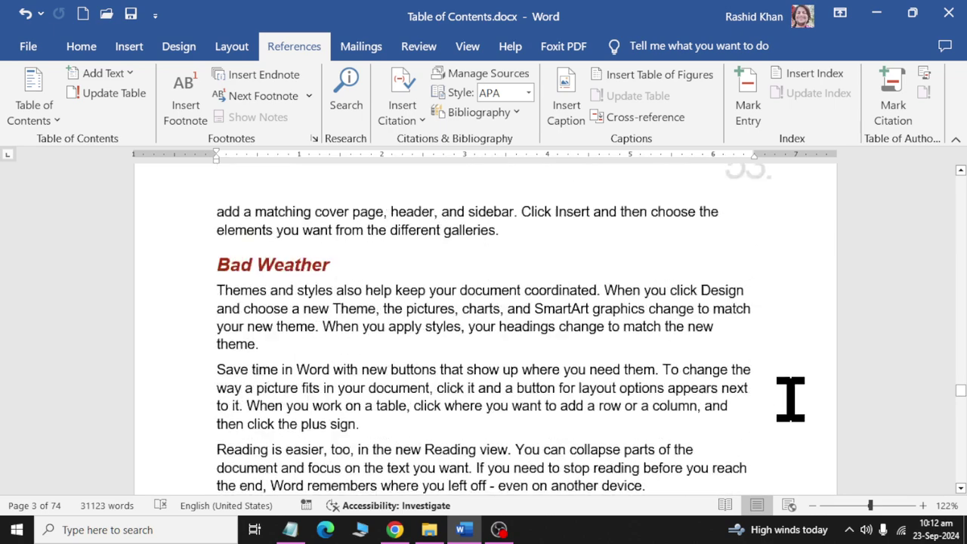
scroll(790, 393, up, 3)
scroll(790, 411, up, 4)
scroll(790, 407, up, 2)
scroll(789, 408, up, 2)
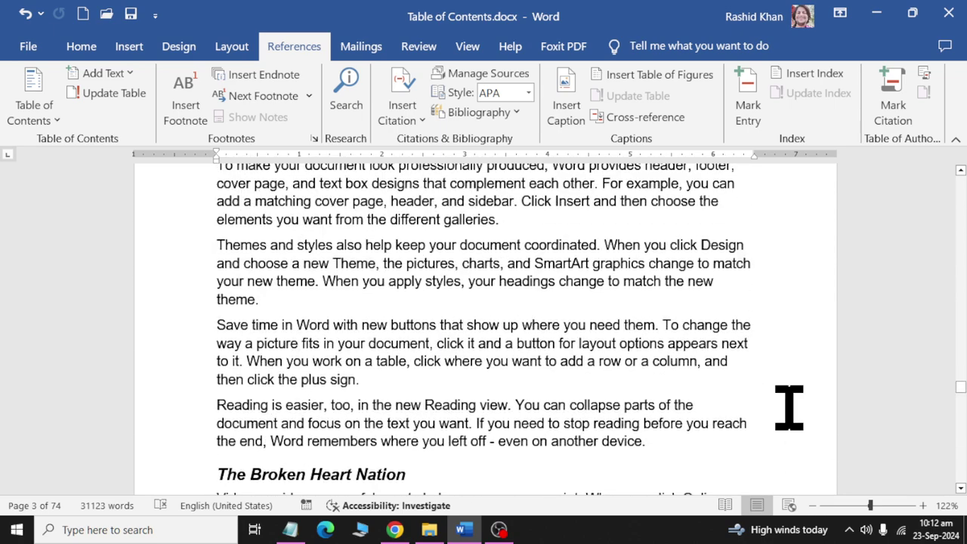
scroll(735, 449, down, 1)
scroll(408, 450, down, 3)
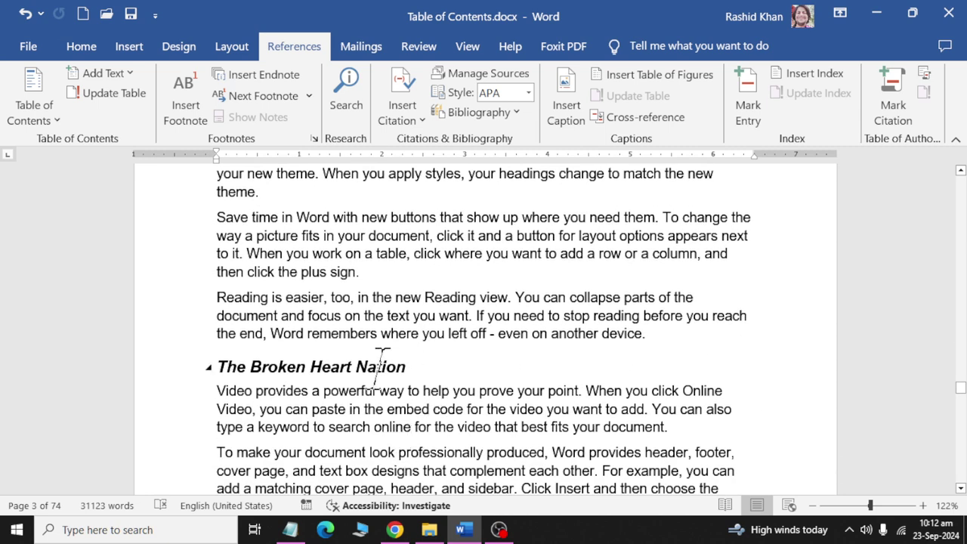
click(179, 368)
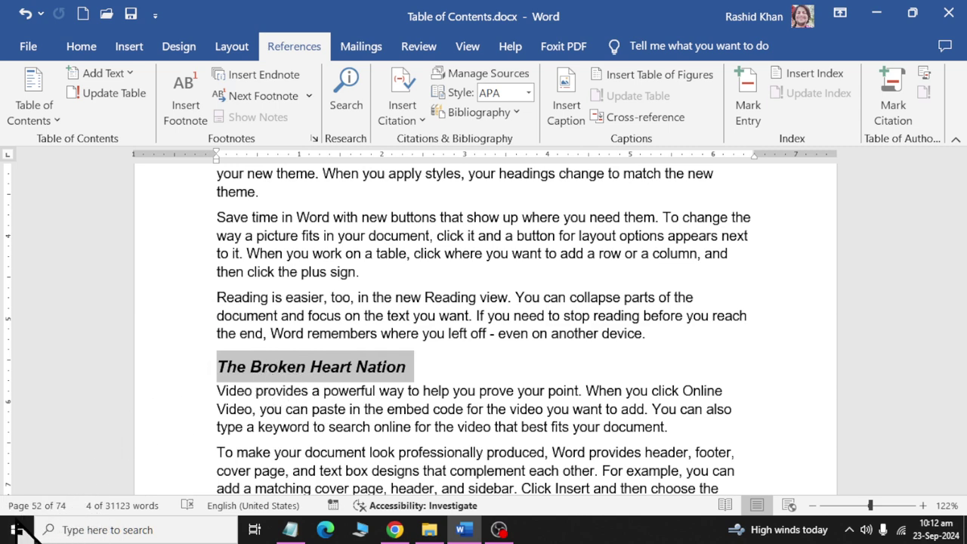
click(377, 398)
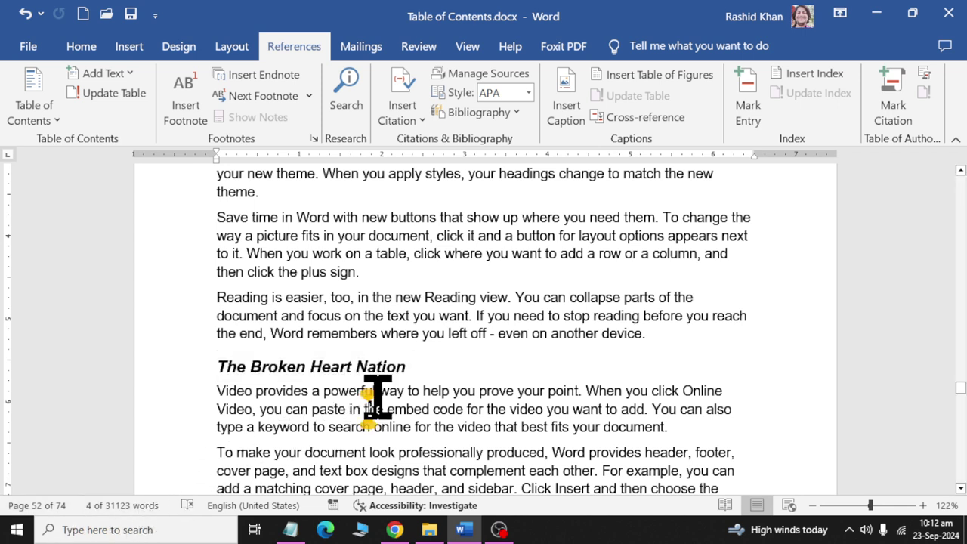
drag(409, 367, 219, 368)
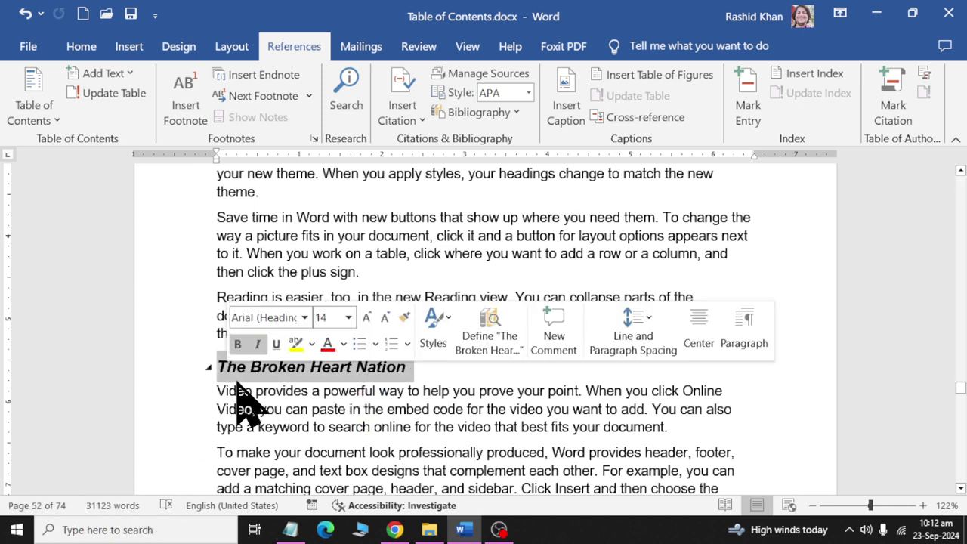
key(Left)
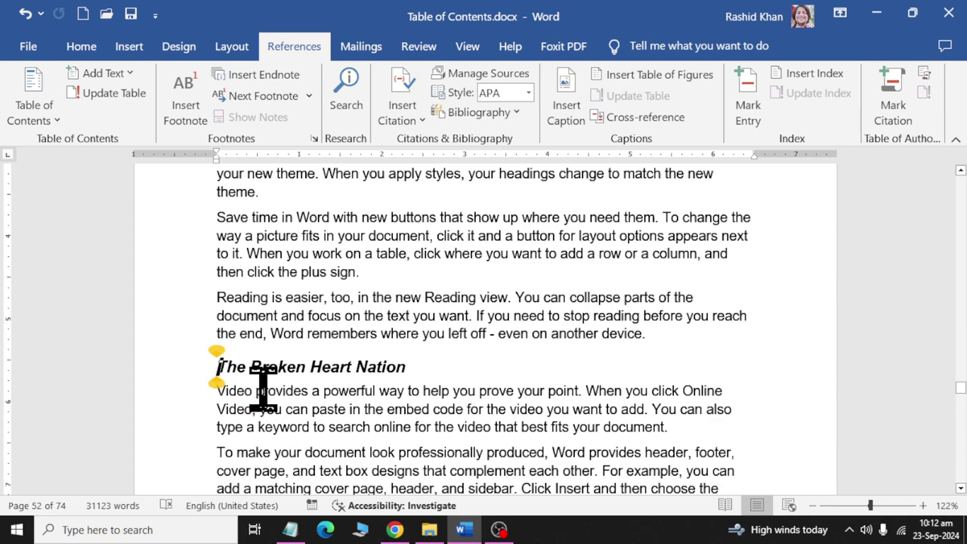
drag(263, 389, 768, 370)
key(Delete)
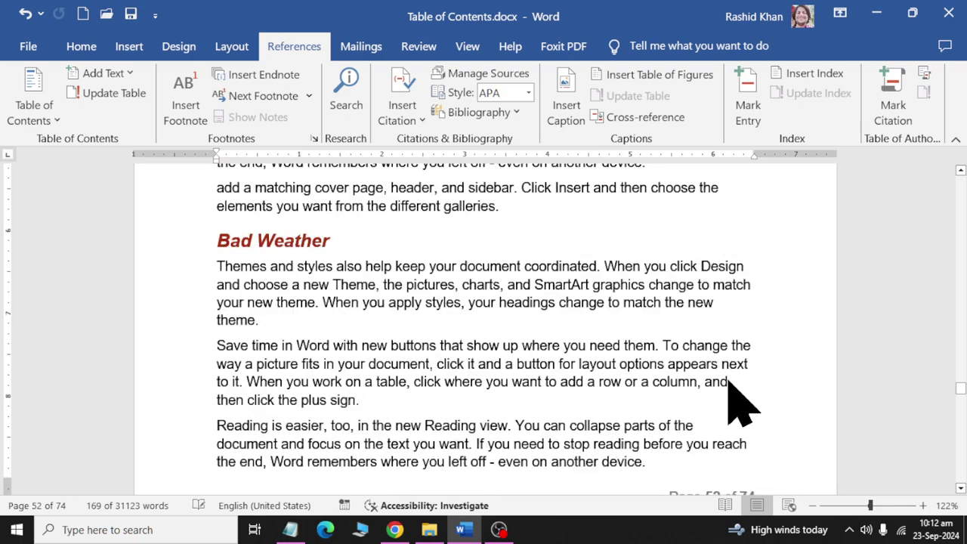
Paste The Broken Heart Nation passage into a new paragraph after 'device.' on page 56.
scroll(698, 466, down, 3)
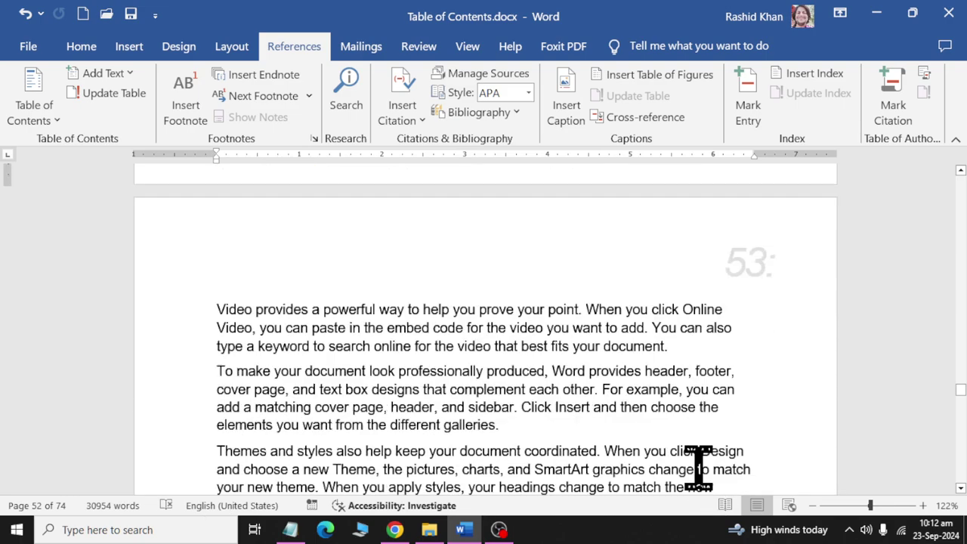
scroll(698, 467, down, 3)
scroll(698, 467, down, 3)
scroll(698, 466, down, 3)
scroll(698, 468, up, 3)
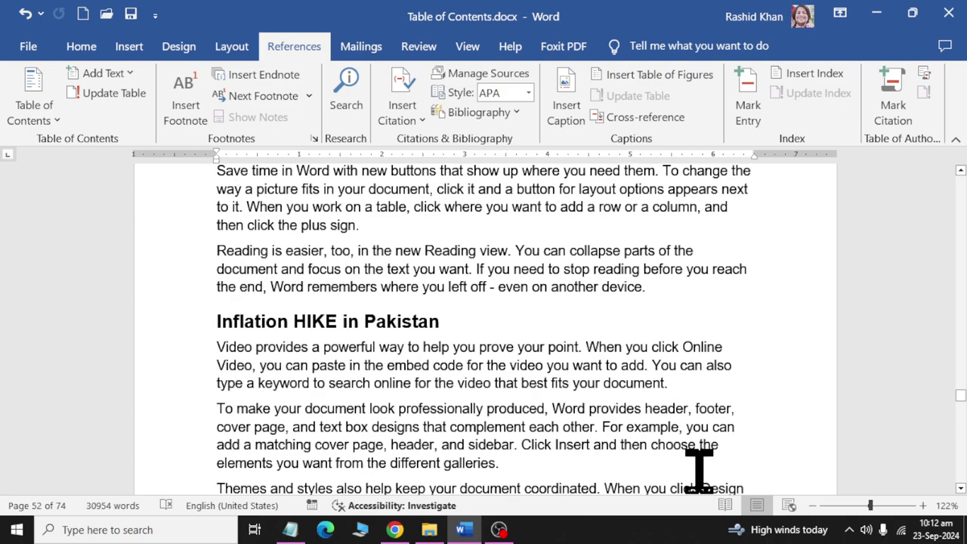
scroll(698, 468, down, 10)
scroll(698, 468, down, 4)
scroll(698, 469, down, 5)
scroll(698, 473, down, 6)
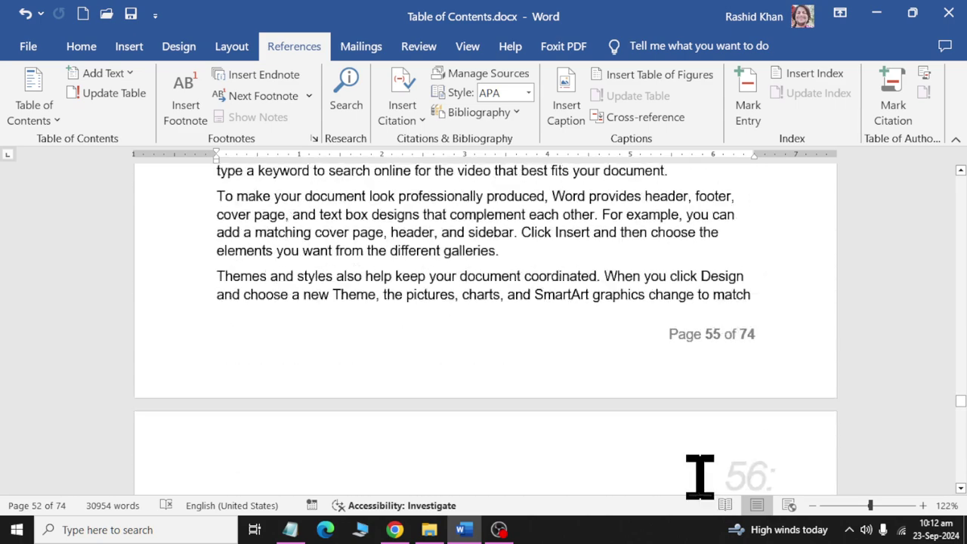
scroll(680, 468, down, 1)
scroll(574, 448, down, 4)
scroll(514, 393, down, 4)
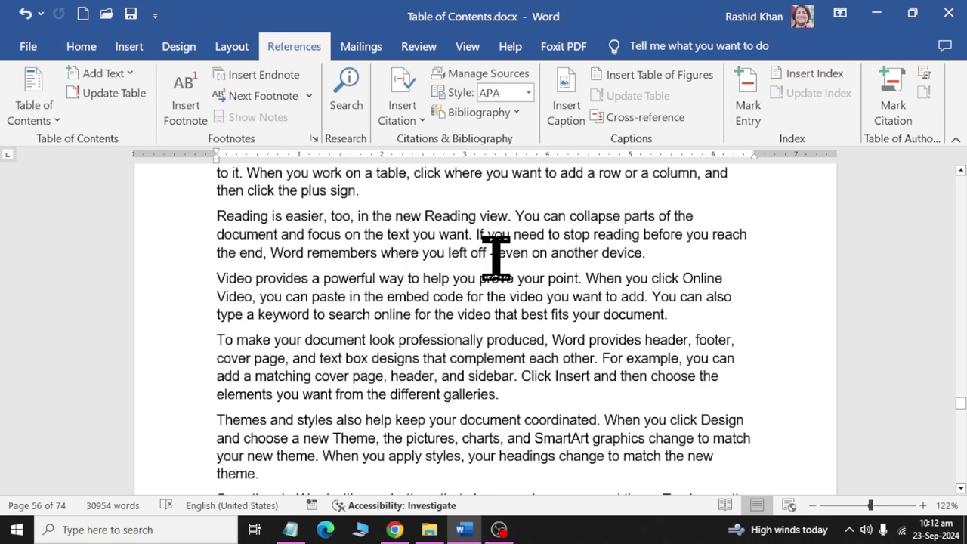
click(716, 258)
key(Return)
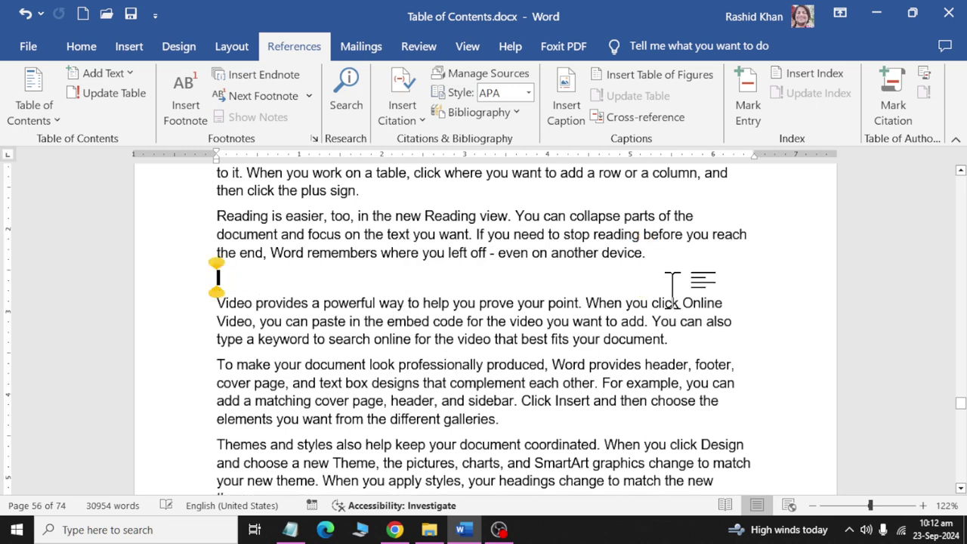
text(The Broken Heart Nation Video provides a powerful way to help you prove your point. When you click Online Video, you can paste in the embed code for the video you want to add. You can also type a keyword to search online for the video that best fits your document. To make your document look professionally produced, Word provides header, footer, cover page, and text box designs that complement each other. For example, you can add a matching cover page, header, and sidebar. Click Insert and then choose the elements you want from the different galleries. Video provides a powerful way to help you prove your point. When you click Online Video, you can paste in the embed code for the video you want to add. You can also type a keyword to search online for the video that best fits your document. To make your document look professionally produced, Word provides header, footer, cover page, and text box designs that complement each other. For example, you can)
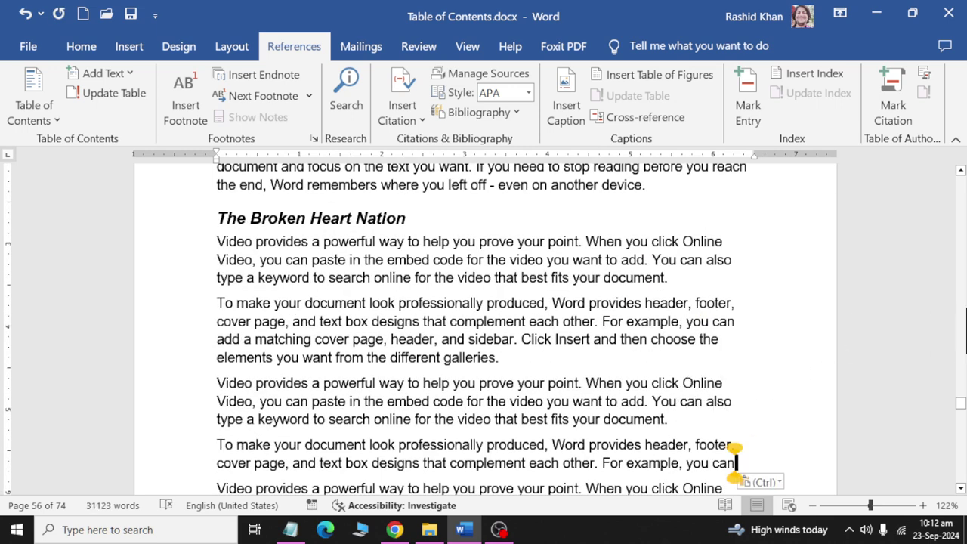
drag(961, 408, 960, 174)
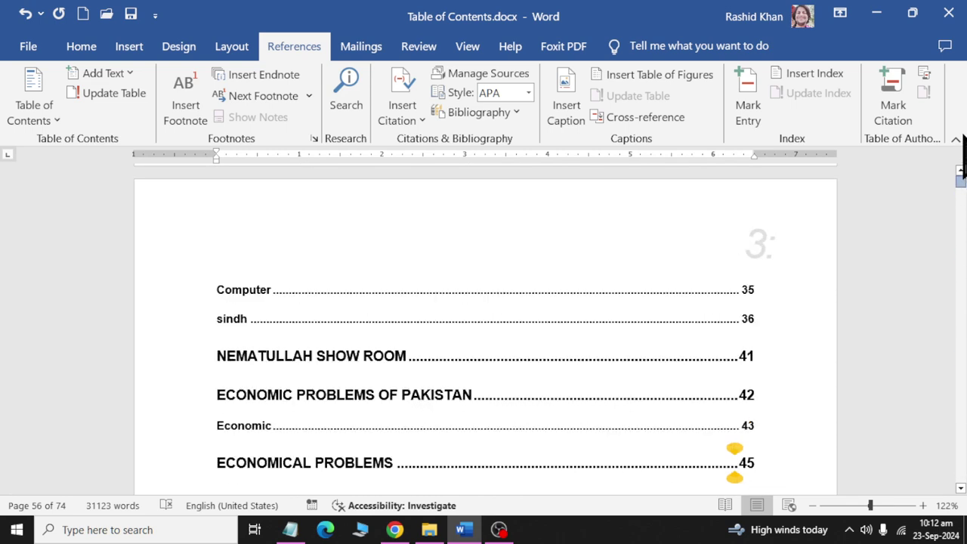
scroll(363, 327, down, 4)
scroll(363, 327, down, 4)
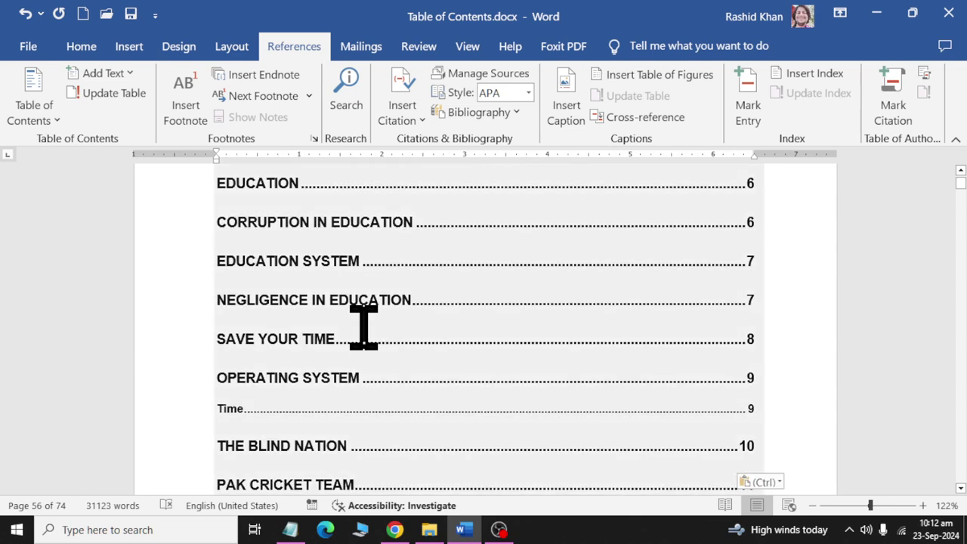
scroll(363, 327, down, 4)
scroll(363, 327, down, 1)
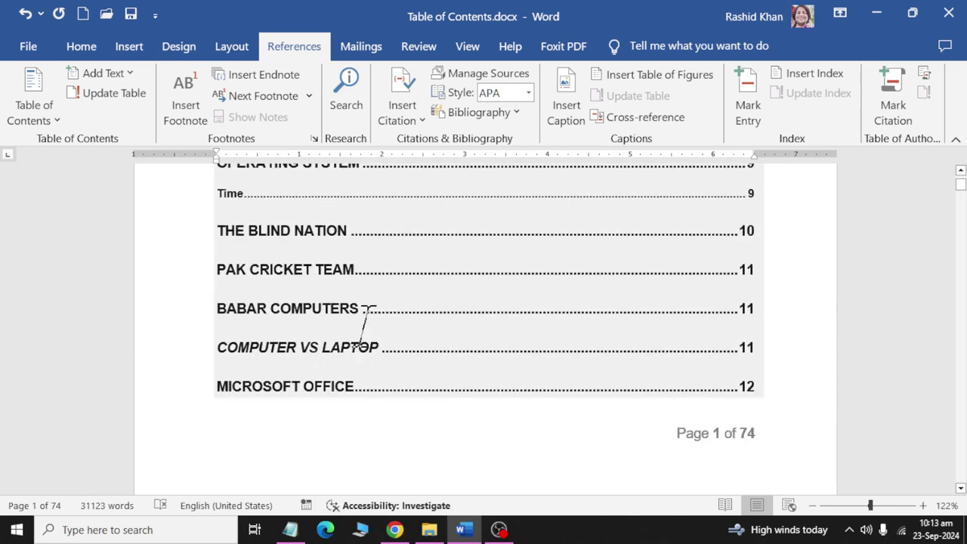
scroll(363, 327, down, 1)
scroll(363, 328, down, 3)
scroll(364, 329, down, 3)
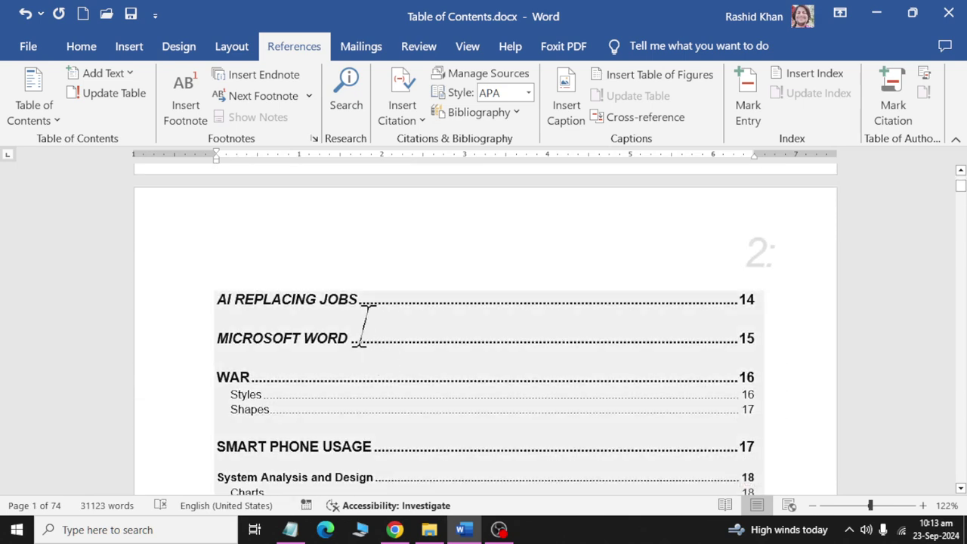
scroll(364, 328, down, 3)
scroll(363, 329, down, 2)
scroll(363, 328, down, 1)
scroll(363, 330, down, 4)
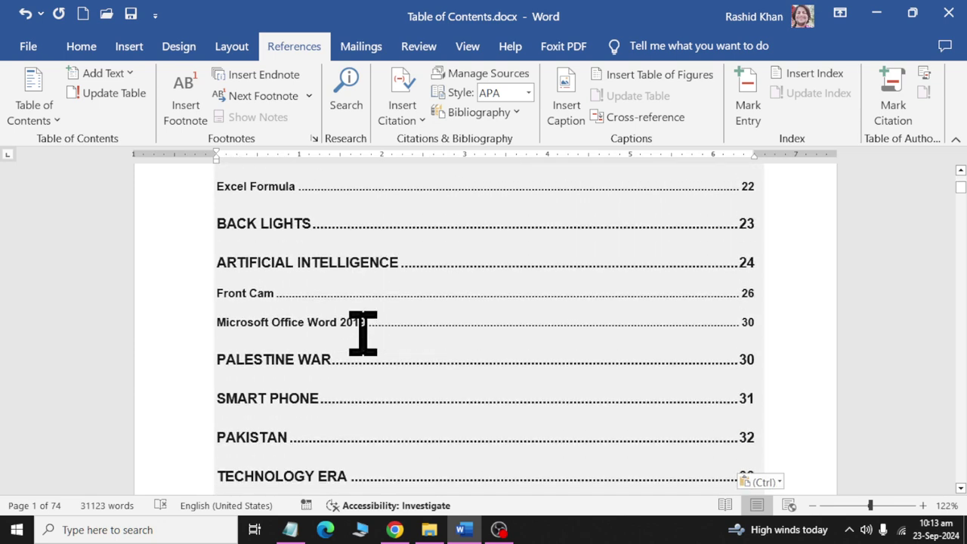
scroll(363, 333, down, 2)
scroll(364, 339, down, 2)
scroll(370, 347, down, 3)
scroll(367, 345, down, 1)
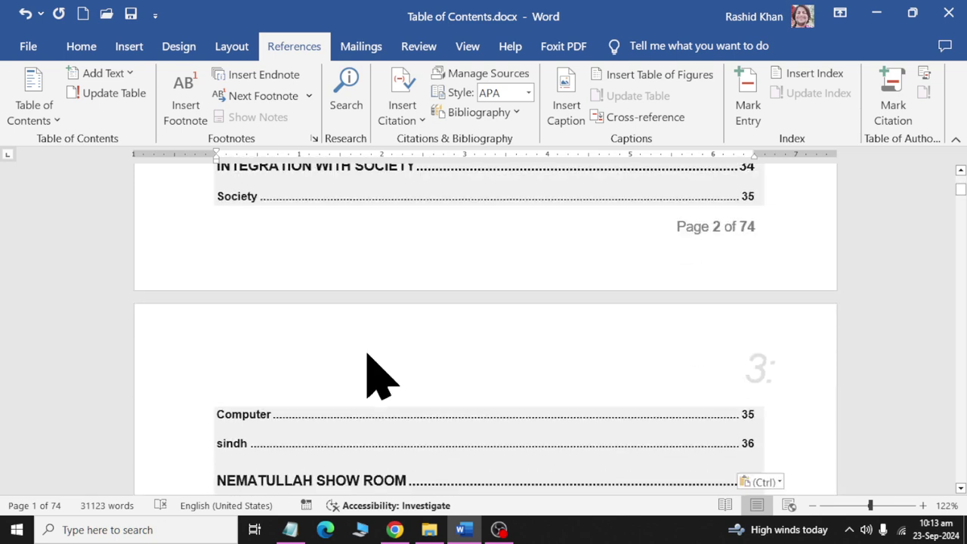
scroll(367, 354, down, 4)
scroll(367, 356, down, 2)
scroll(370, 356, down, 1)
scroll(369, 357, down, 3)
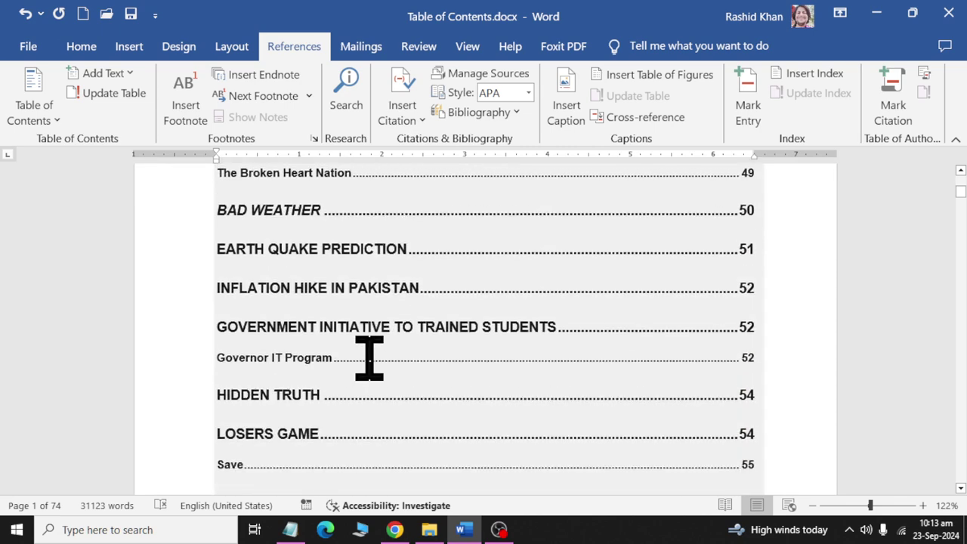
scroll(370, 359, down, 4)
scroll(371, 368, down, 1)
scroll(370, 369, down, 3)
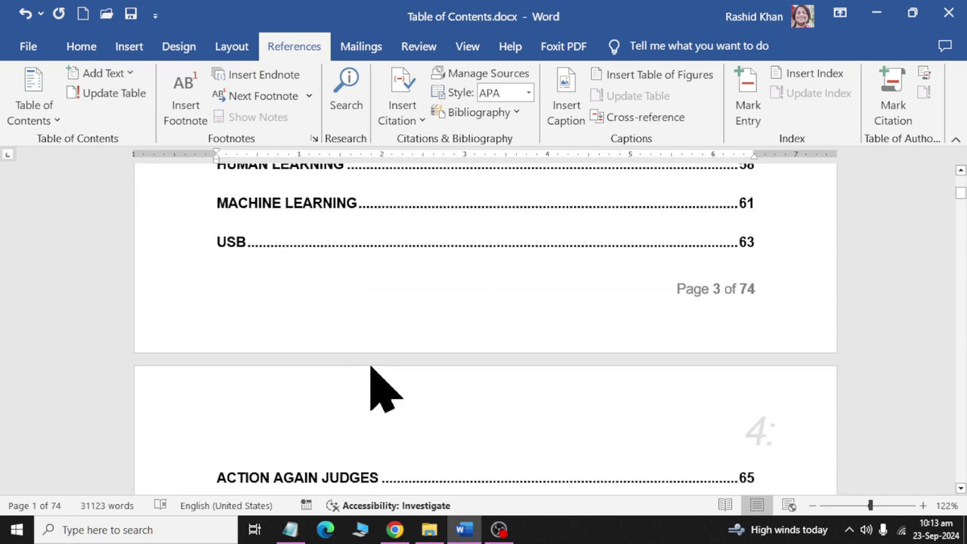
scroll(370, 367, down, 1)
scroll(370, 368, down, 2)
scroll(370, 367, up, 1)
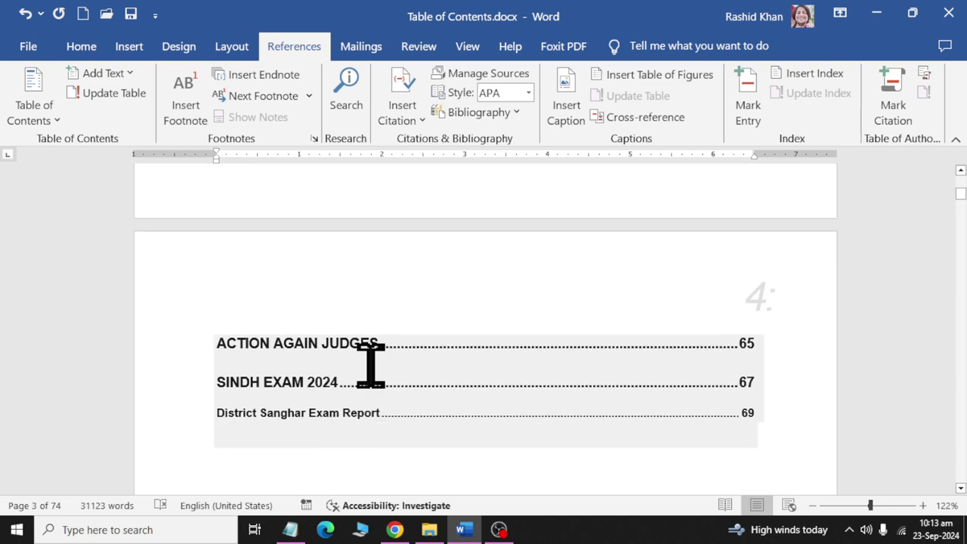
scroll(371, 367, up, 2)
scroll(483, 324, down, 5)
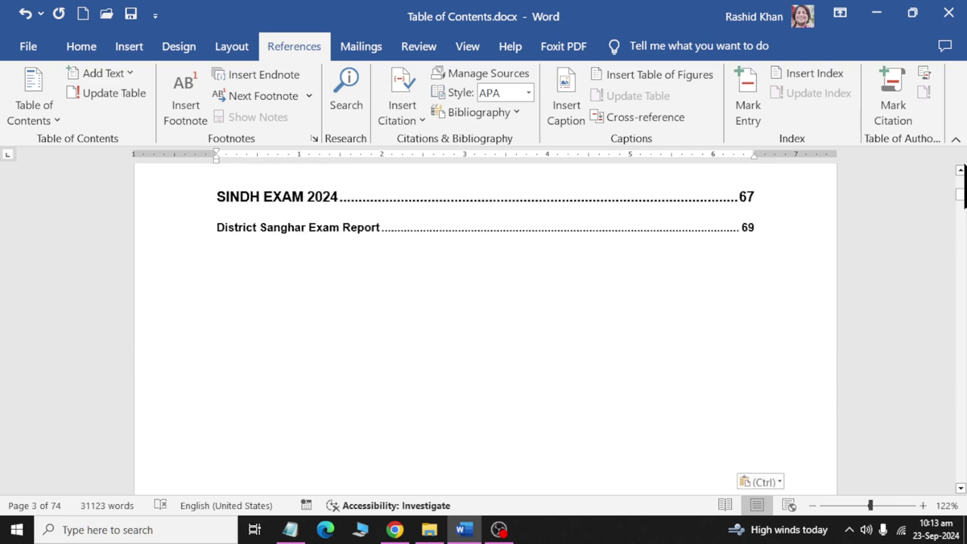
drag(961, 198, 961, 182)
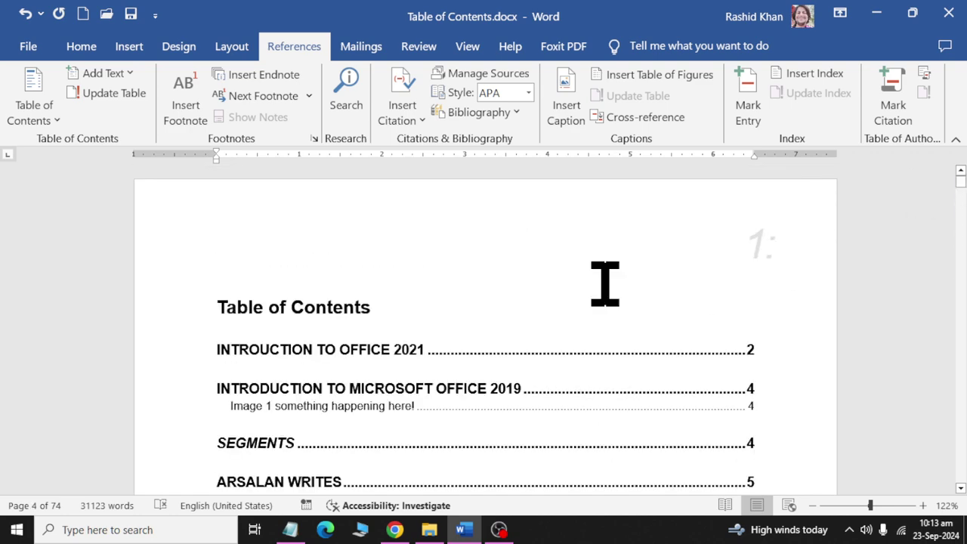
Search 'broken' via Ctrl+F, then select The Broken Heart Nation entry (page 49) in the TOC.
click(317, 289)
key(ctrl+f)
text(broken)
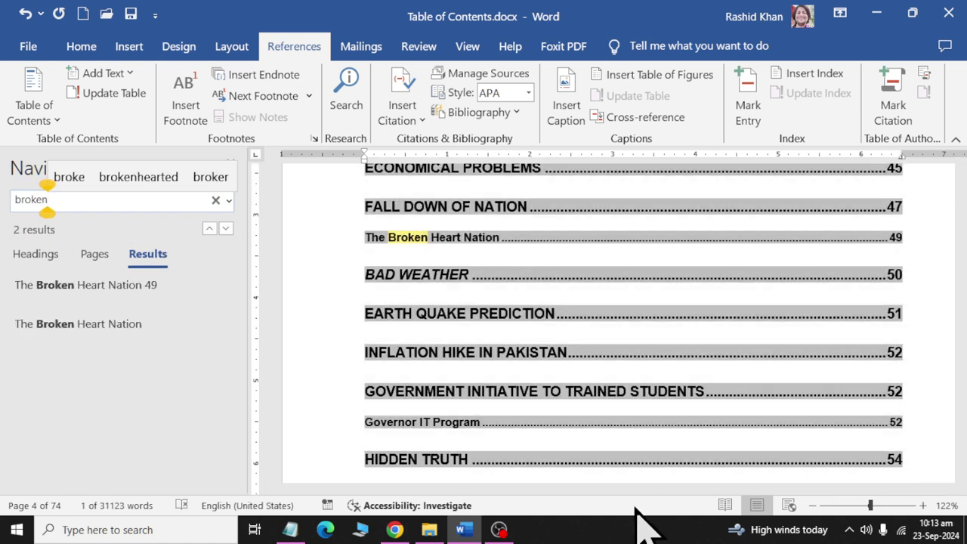
click(470, 274)
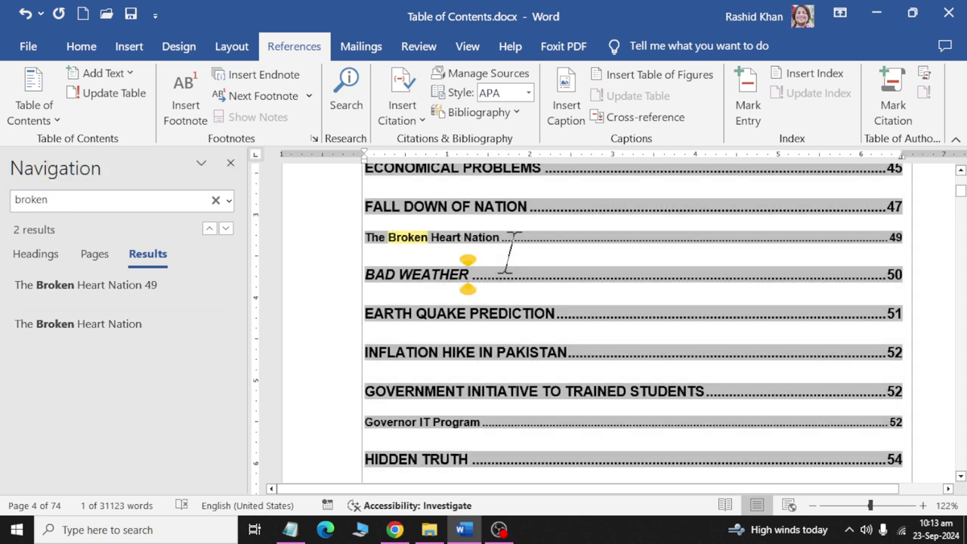
click(231, 163)
click(330, 238)
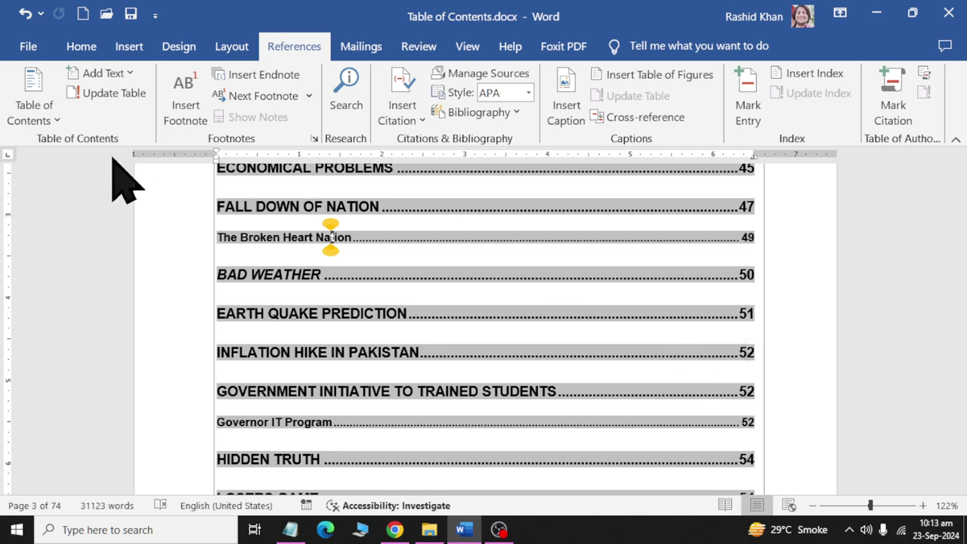
Update the entire table of contents so The Broken Heart Nation lists at page 56.
click(39, 121)
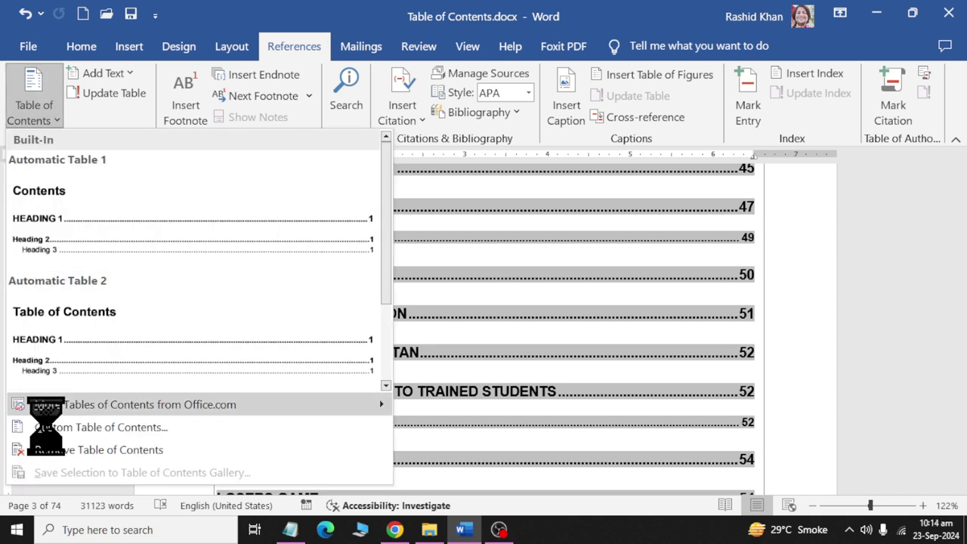
mouse_move(45, 408)
click(108, 99)
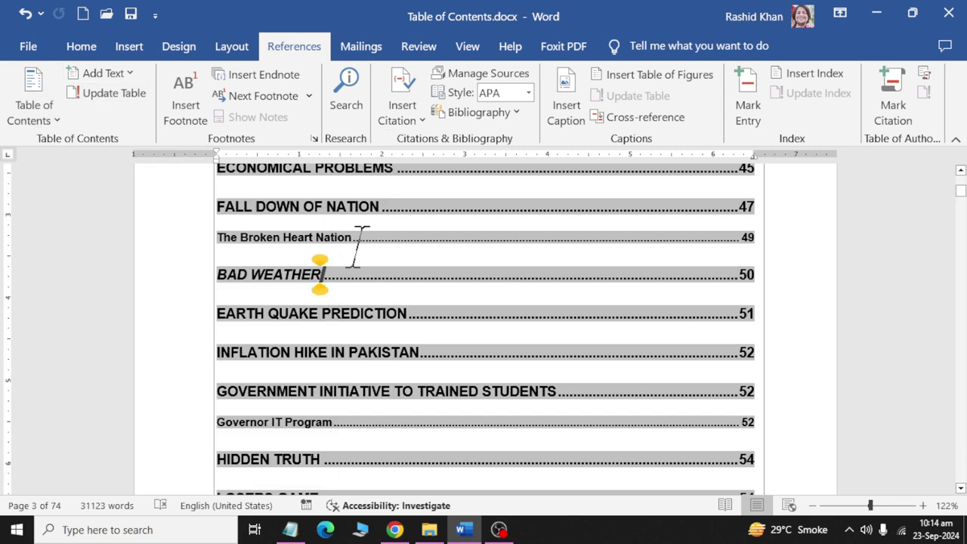
click(105, 95)
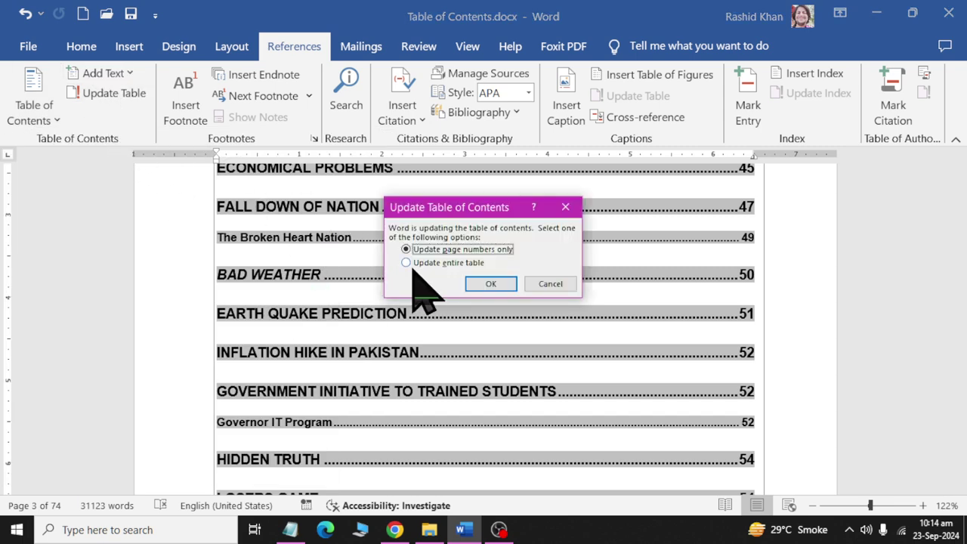
click(472, 284)
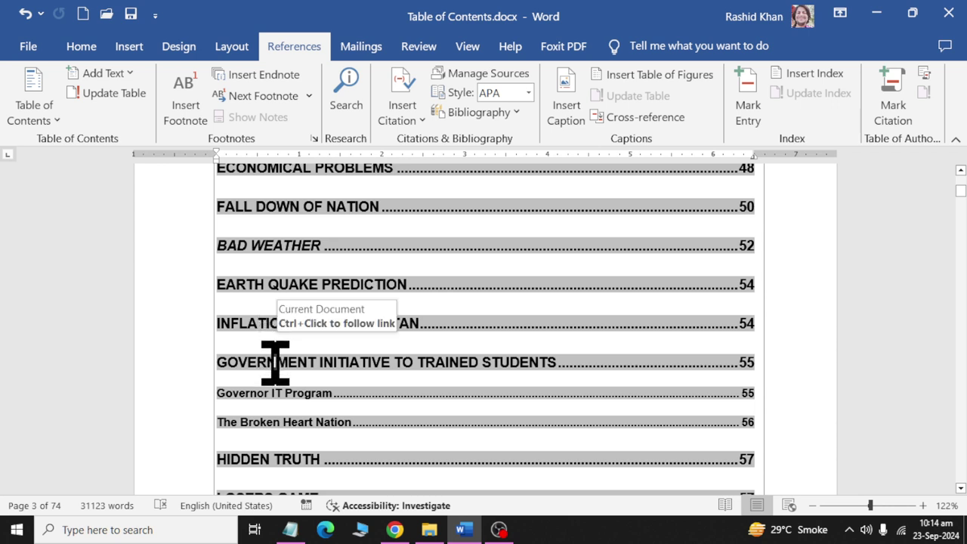
Scroll through the document and place the cursor in the table of contents.
scroll(275, 362, down, 1)
scroll(275, 363, down, 1)
scroll(274, 362, down, 1)
scroll(275, 363, down, 1)
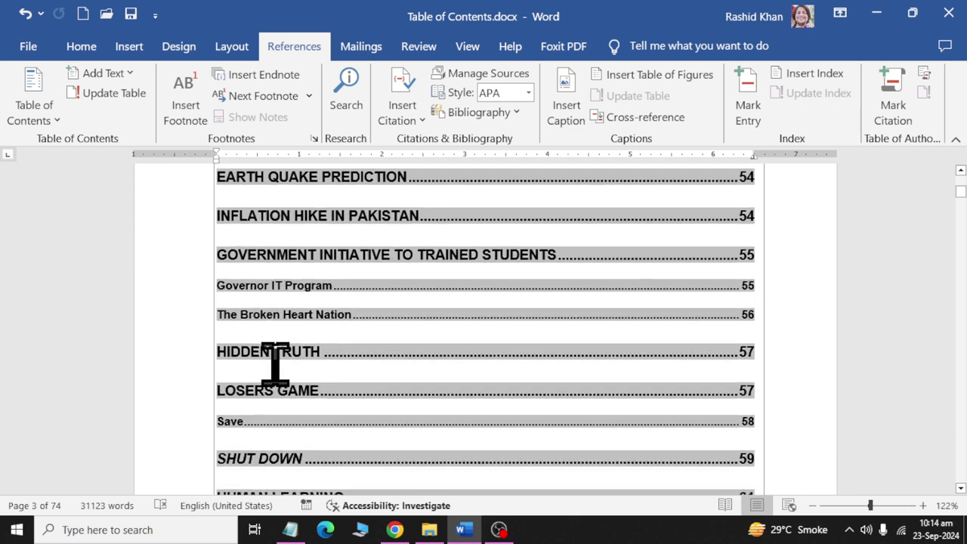
scroll(275, 363, down, 2)
scroll(274, 363, down, 3)
scroll(274, 370, up, 5)
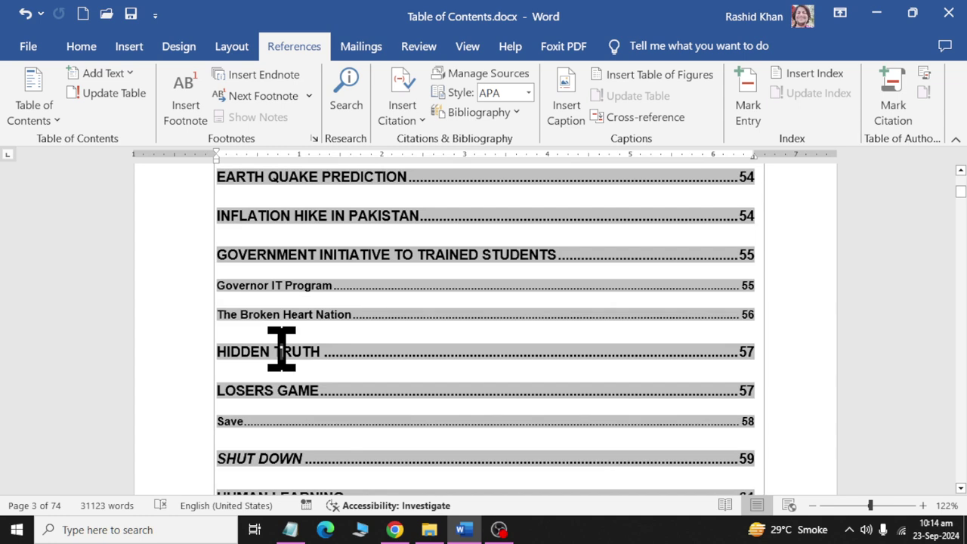
scroll(281, 349, up, 2)
scroll(281, 349, up, 2)
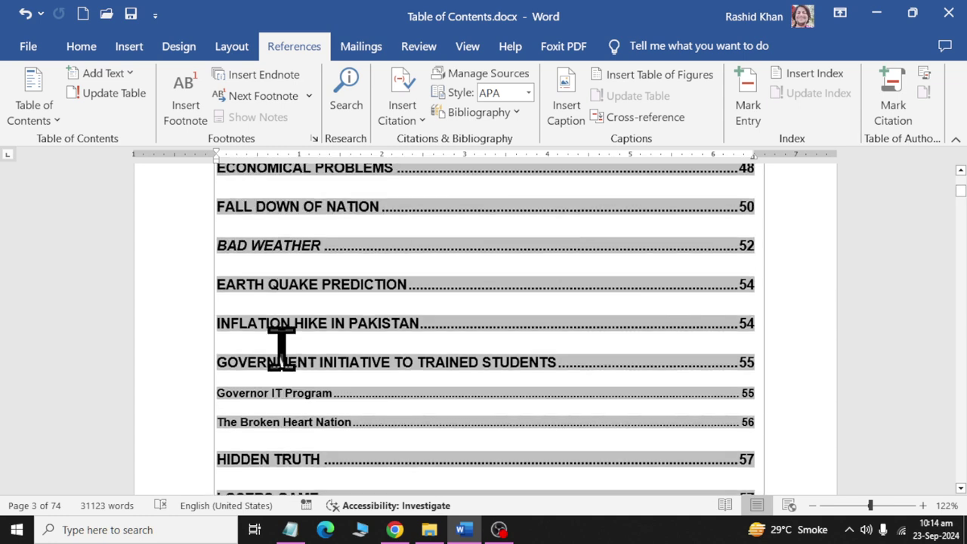
scroll(281, 349, up, 2)
scroll(281, 349, up, 5)
scroll(281, 349, up, 5)
scroll(281, 349, down, 1)
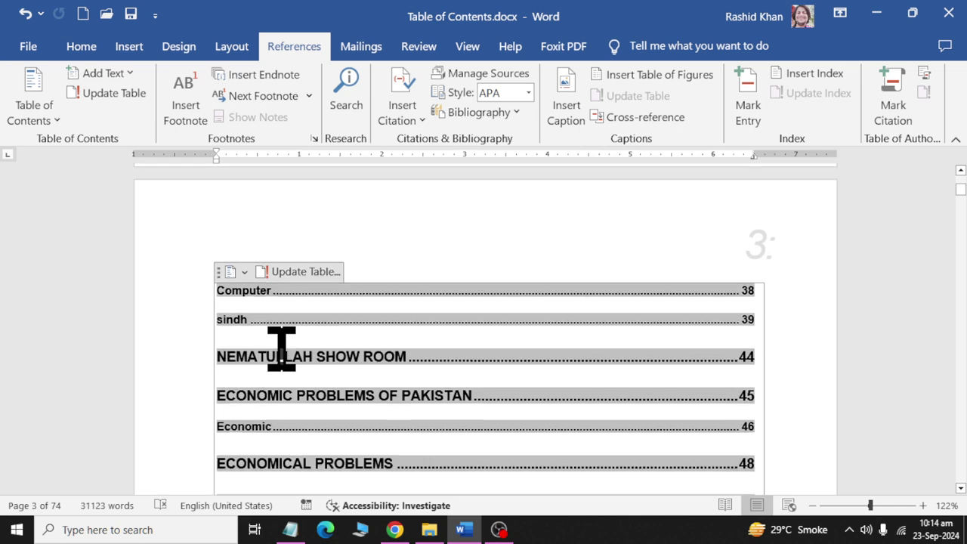
drag(963, 198, 962, 181)
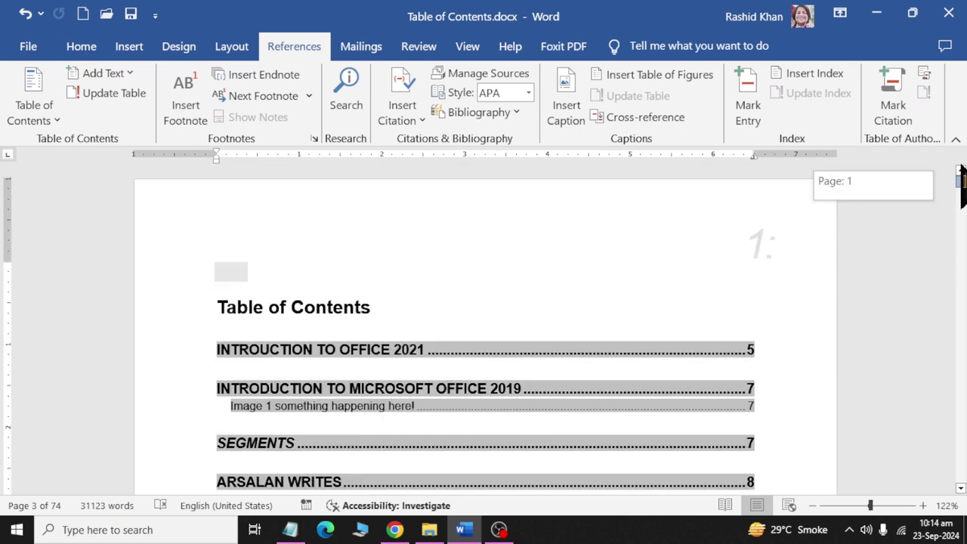
click(346, 388)
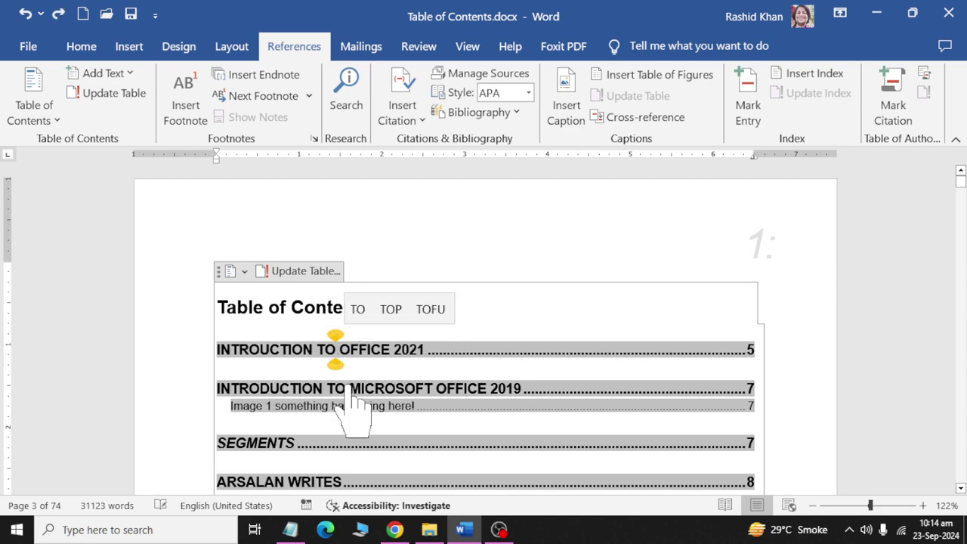
Search the document for 'broken', then close the search and return to the contents list.
key(ctrl+f)
text(broken)
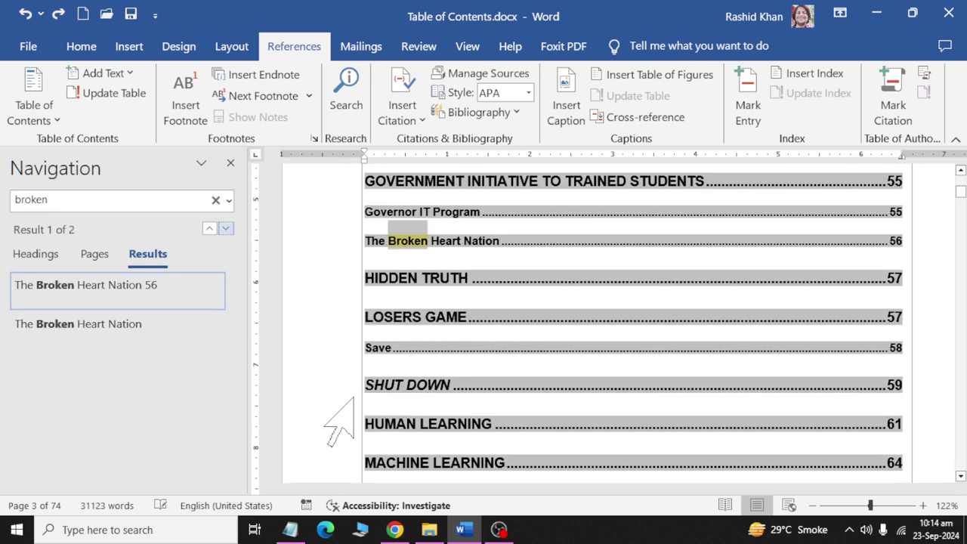
key(Escape)
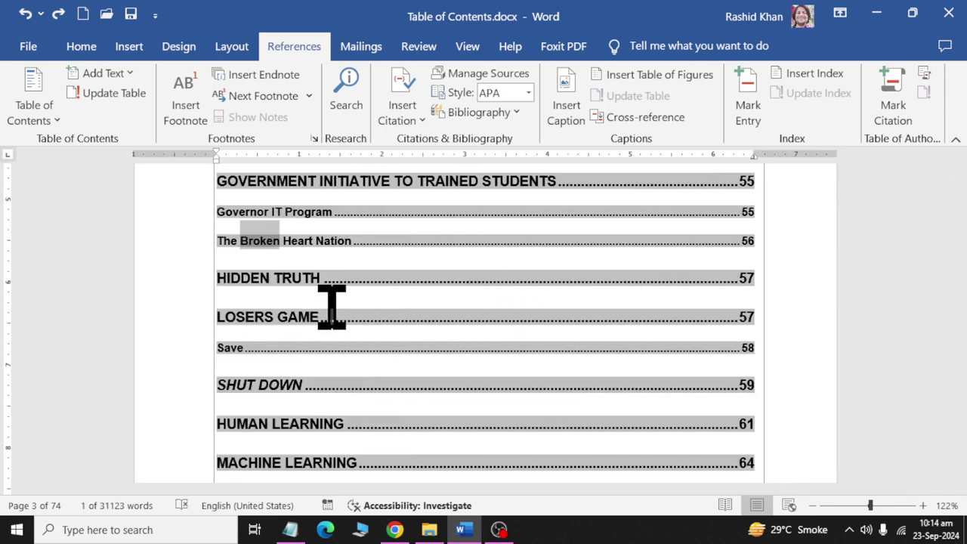
click(250, 278)
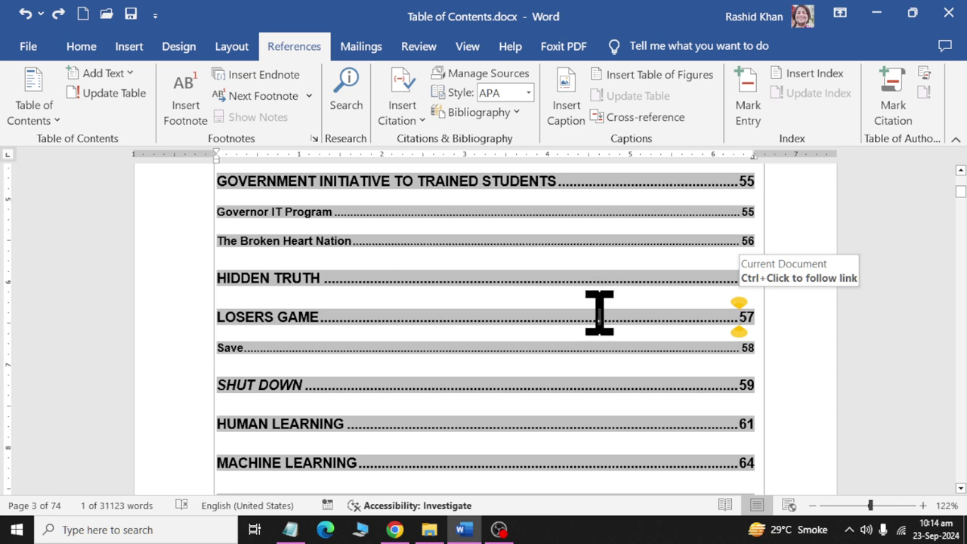
Update the entire table of contents again.
click(259, 278)
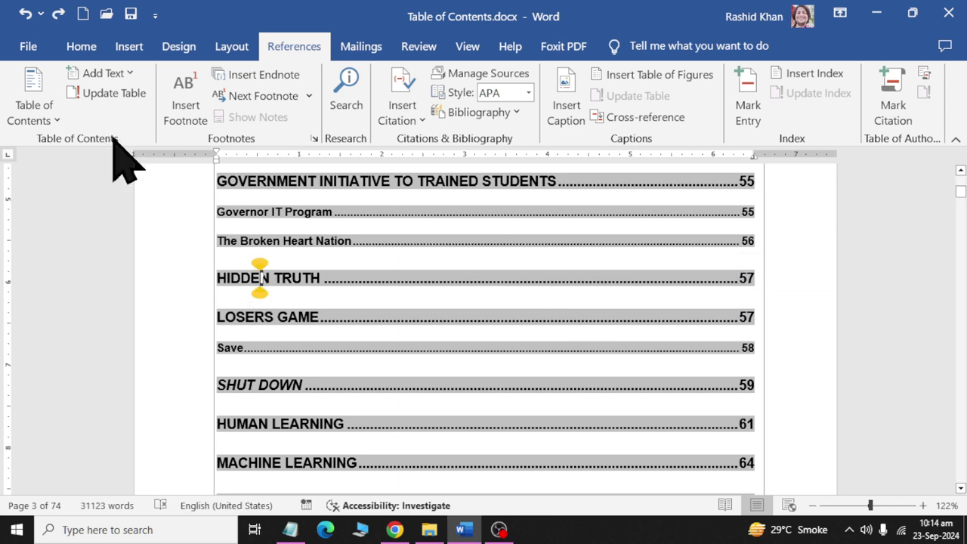
click(79, 102)
click(403, 262)
click(490, 283)
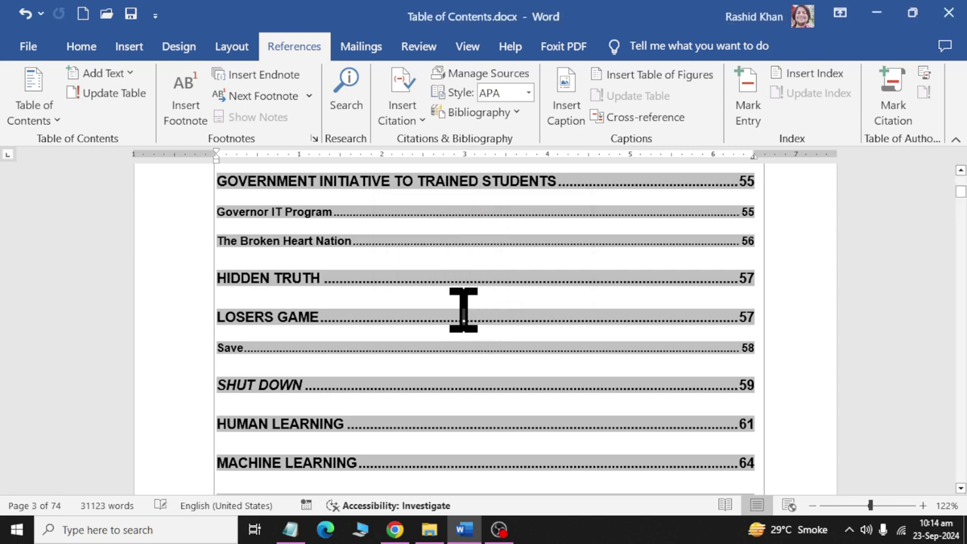
Follow the SMART PHONE entry's link, then return to the top of the contents page.
scroll(410, 339, up, 5)
scroll(410, 339, up, 6)
scroll(415, 355, up, 6)
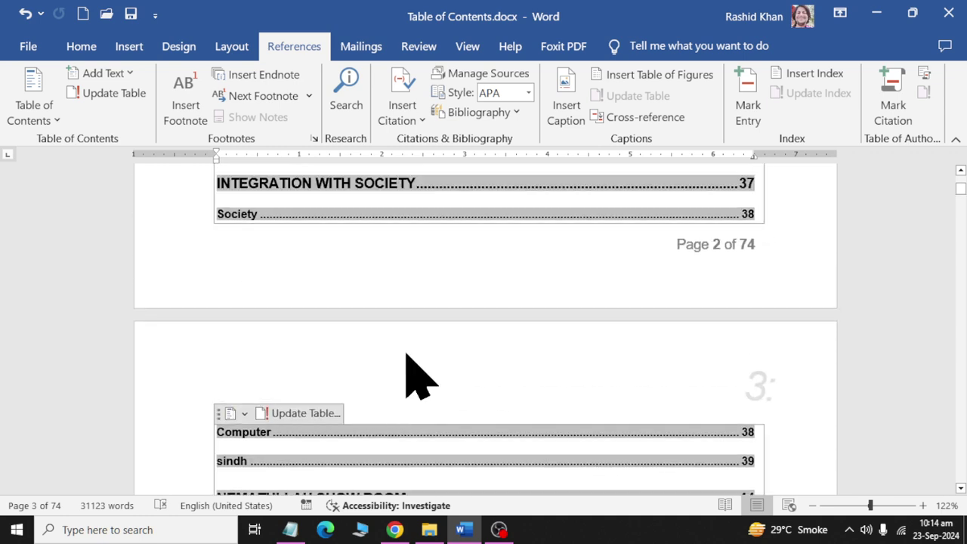
scroll(404, 356, up, 5)
scroll(401, 363, up, 3)
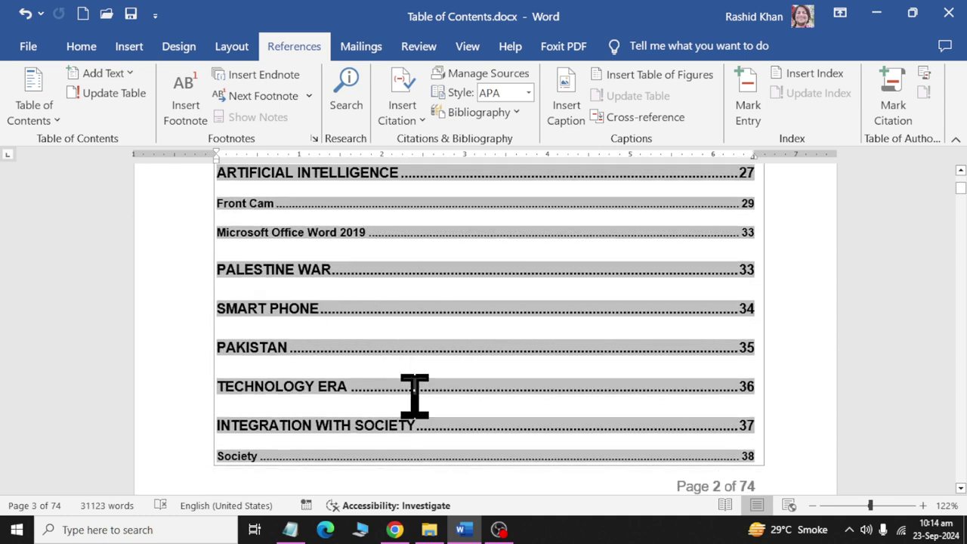
ctrl+click(264, 311)
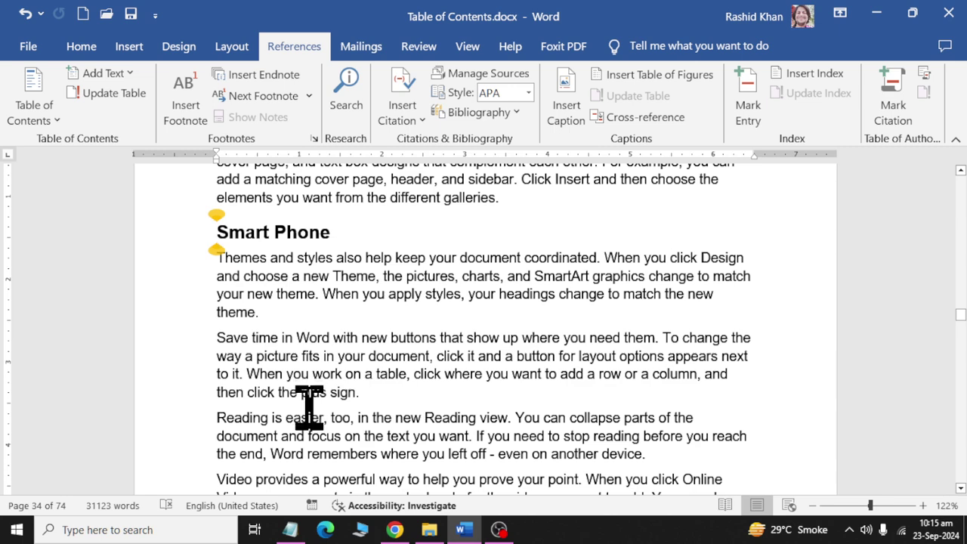
drag(960, 317, 939, 190)
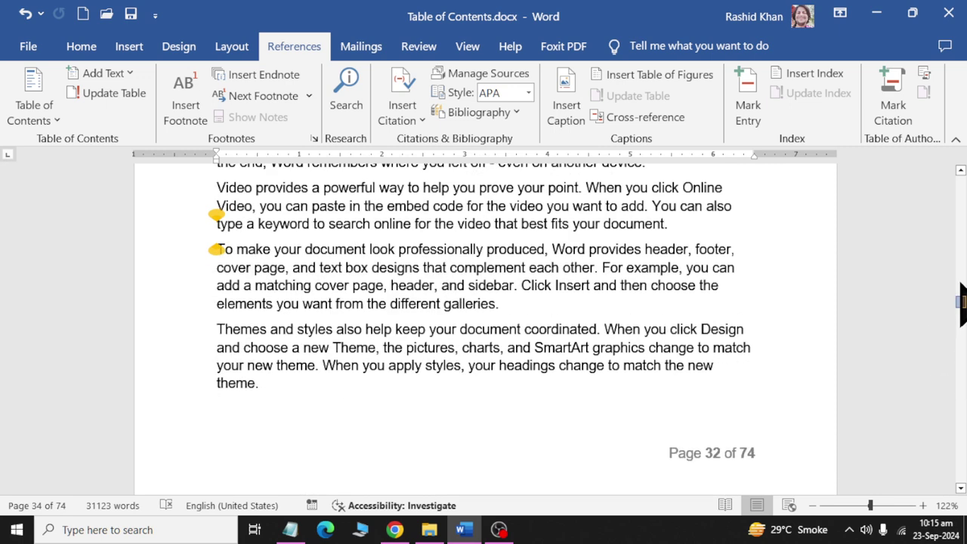
click(404, 366)
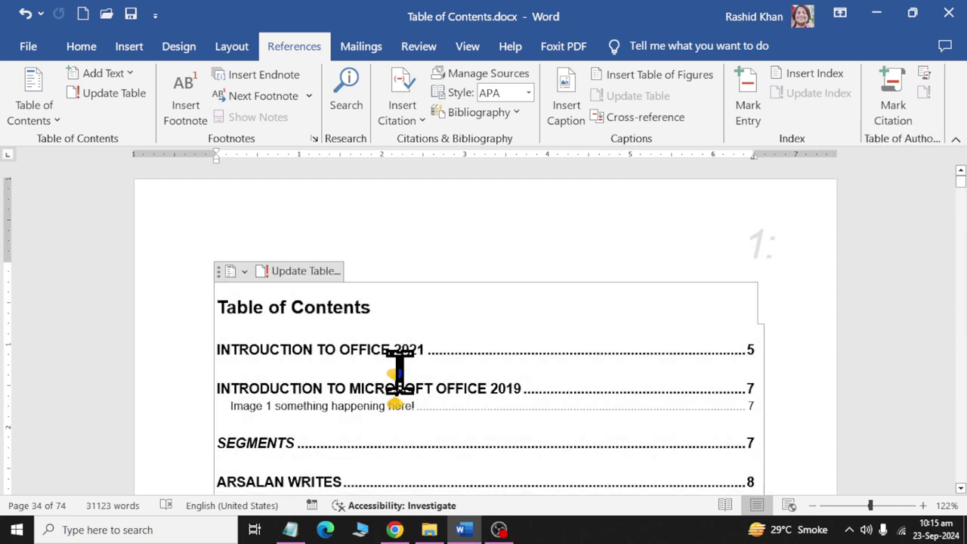
Remove the current table of contents from the first page.
click(38, 114)
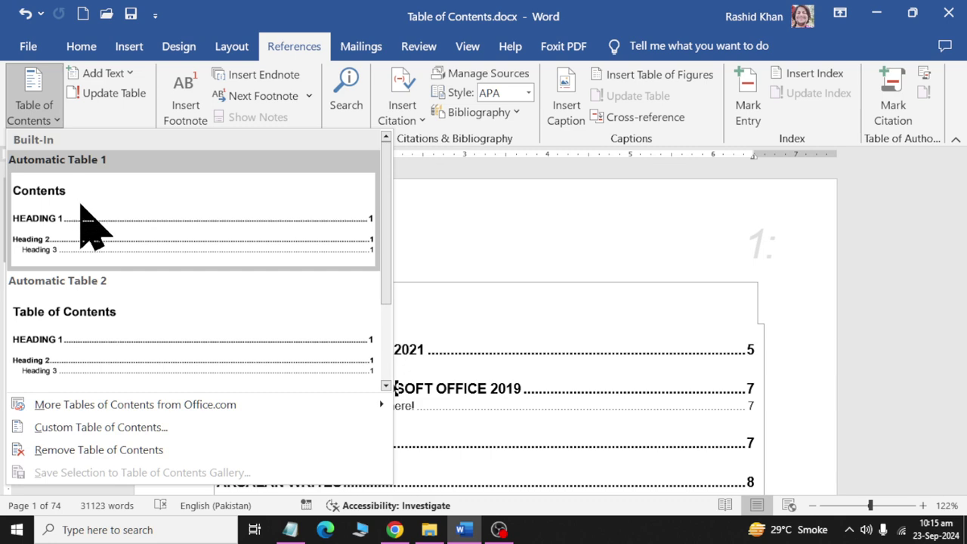
scroll(108, 328, down, 1)
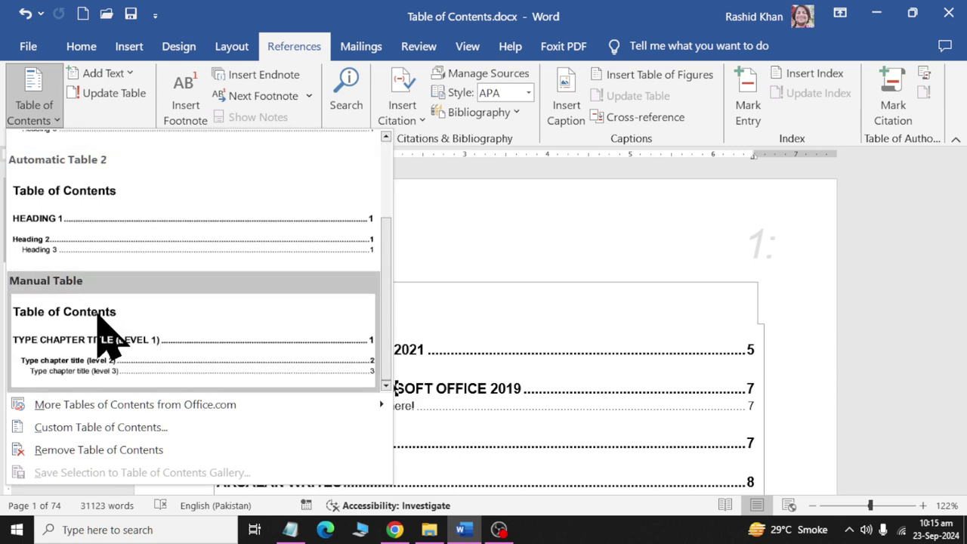
click(108, 451)
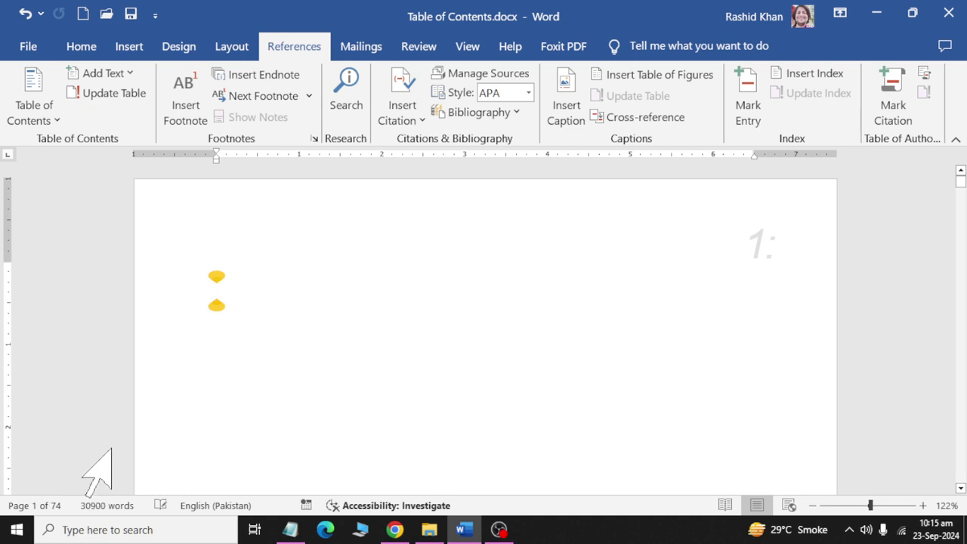
click(30, 124)
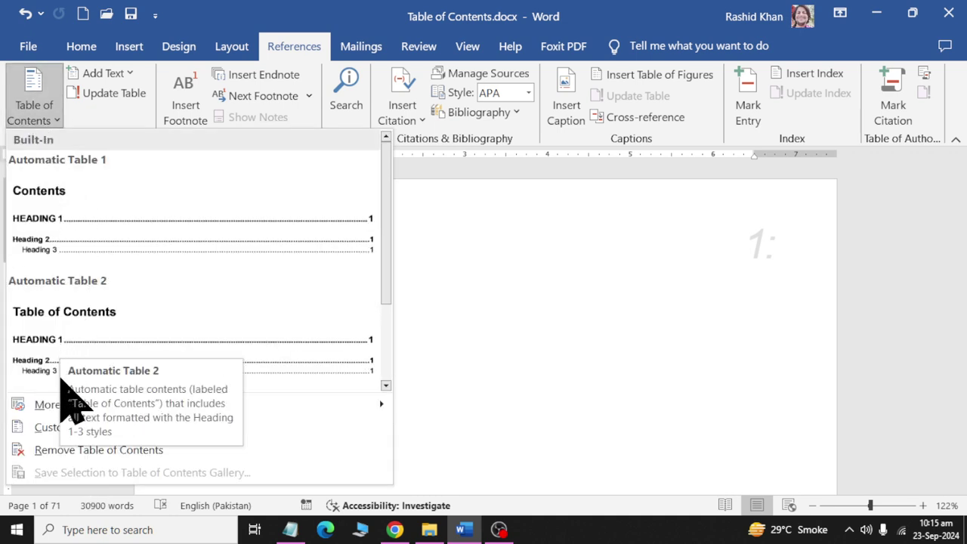
Insert a custom table of contents with the underscore line tab leader.
click(65, 427)
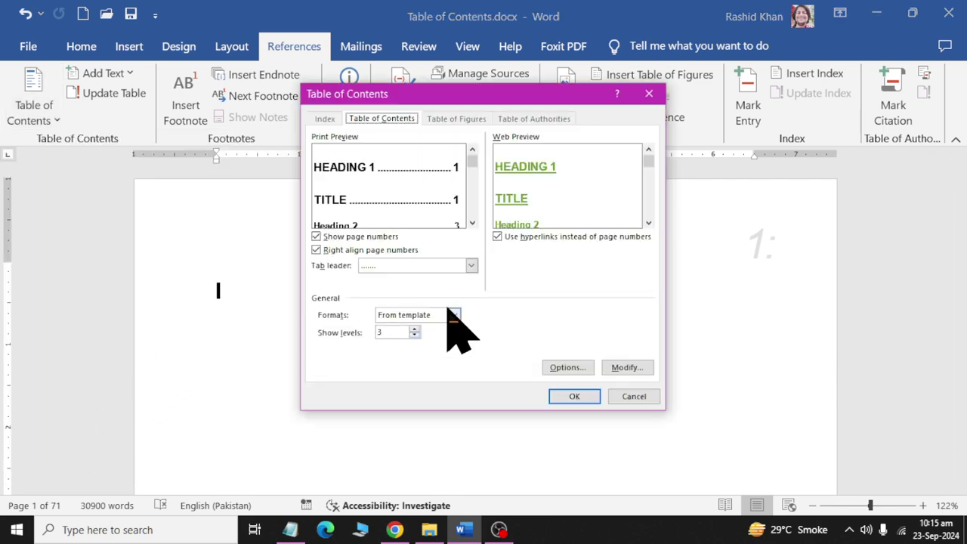
click(469, 266)
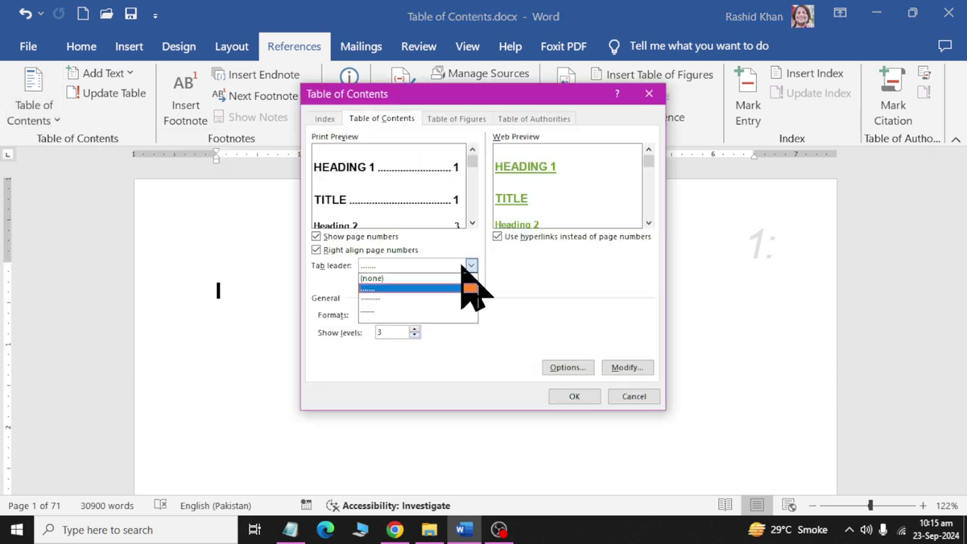
click(444, 310)
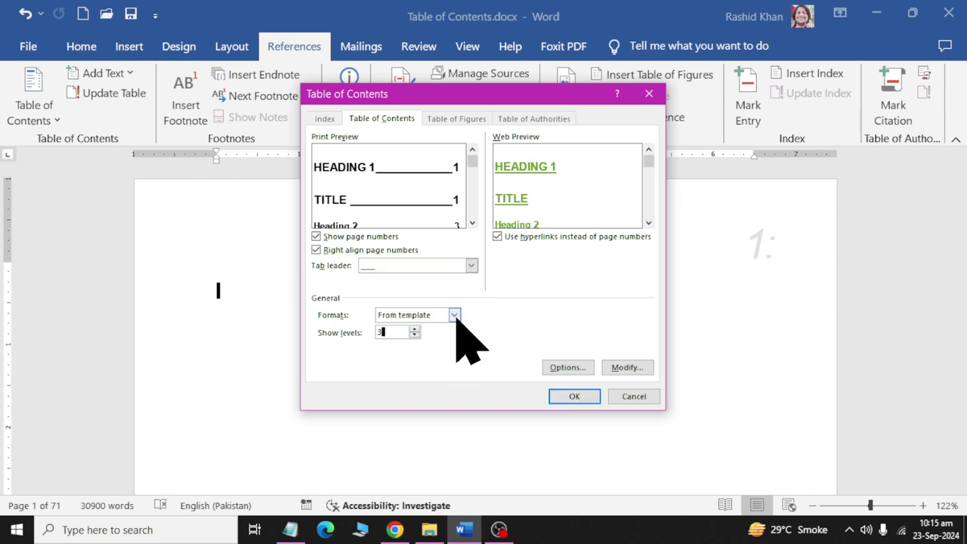
click(427, 267)
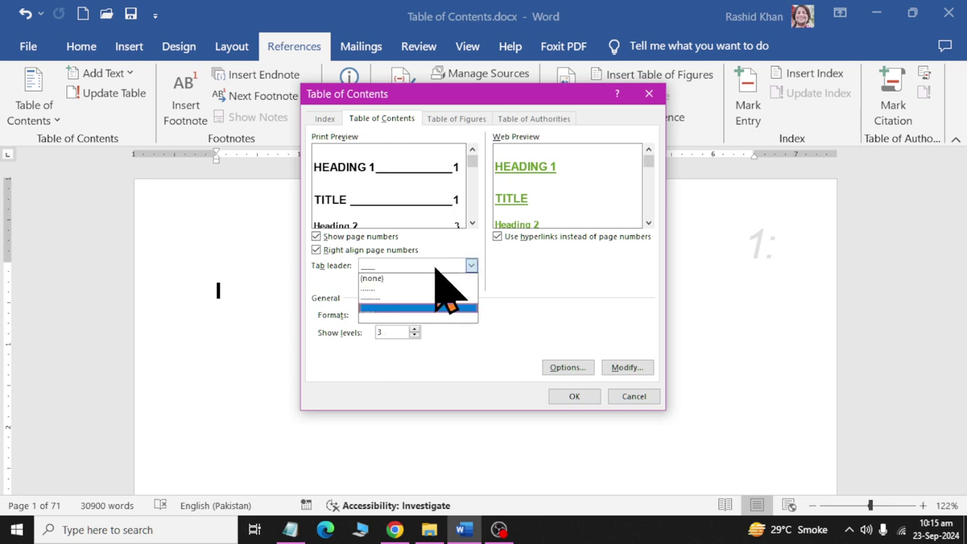
click(431, 308)
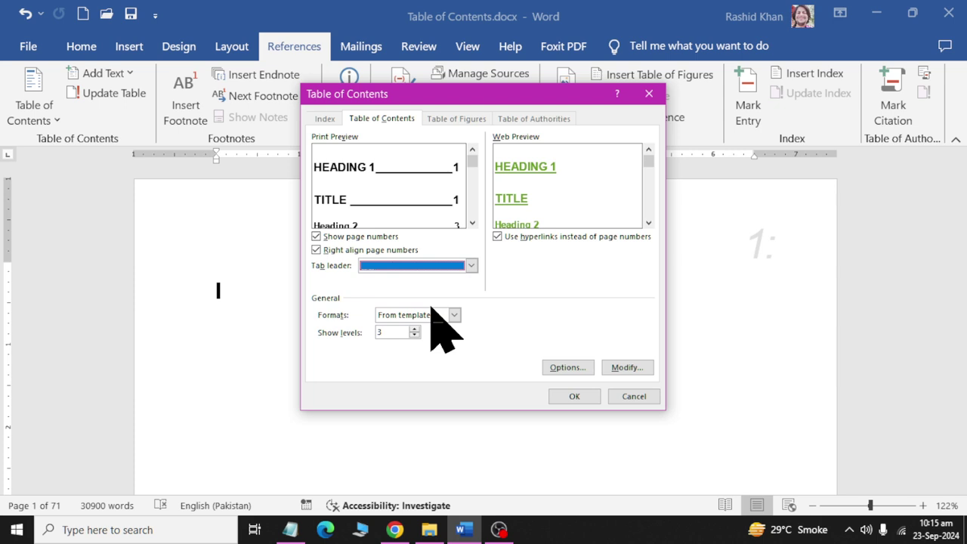
click(575, 396)
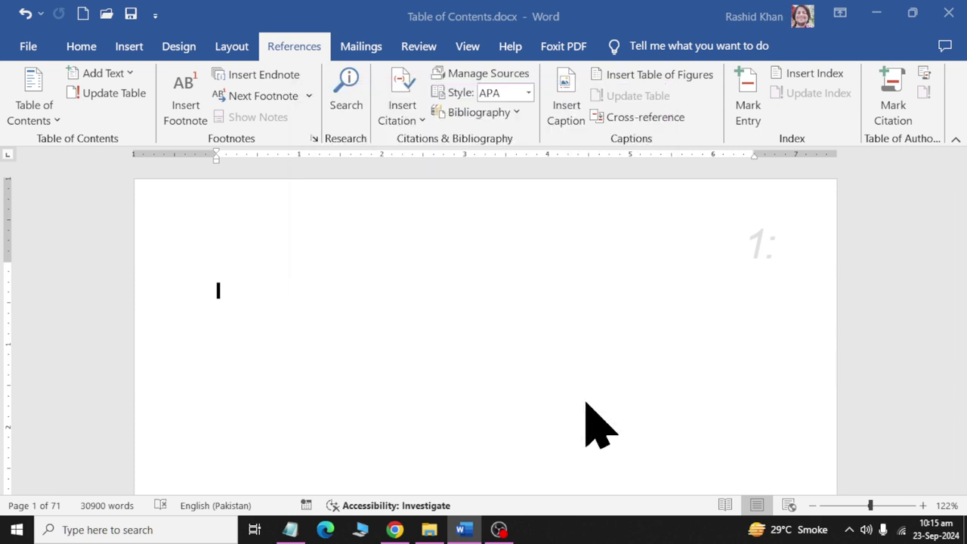
Scroll back up to review the new table of contents from its first entry.
scroll(484, 396, down, 15)
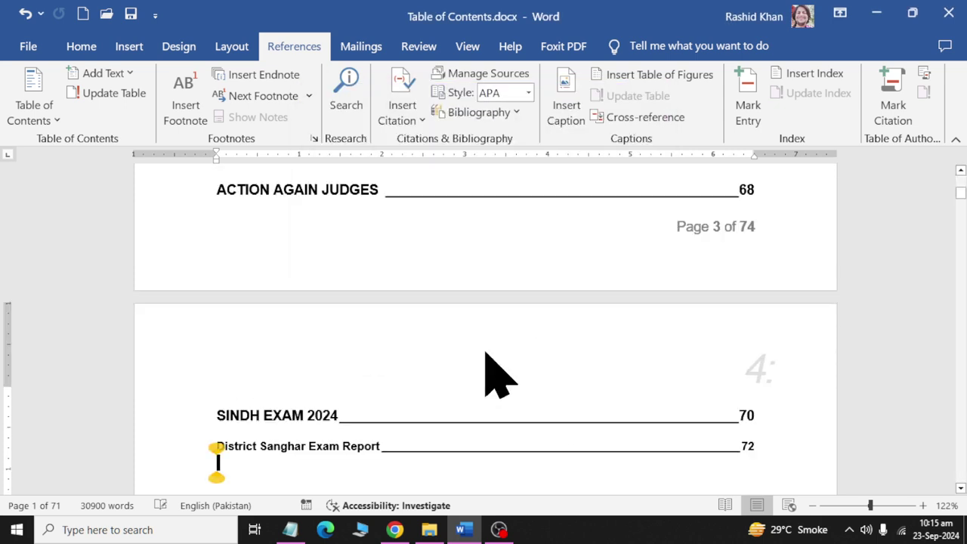
scroll(484, 427, up, 3)
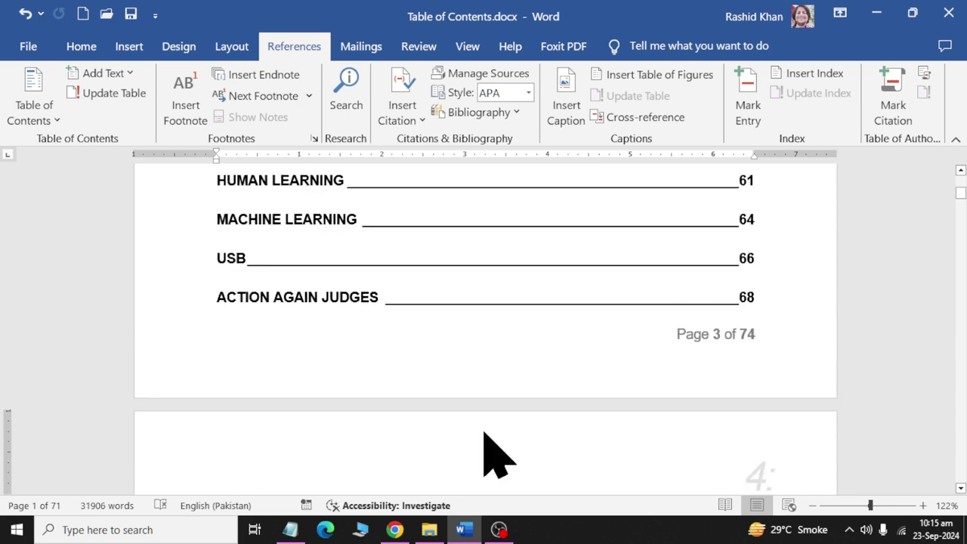
scroll(484, 427, up, 3)
scroll(484, 427, up, 9)
scroll(477, 425, up, 4)
scroll(478, 426, up, 4)
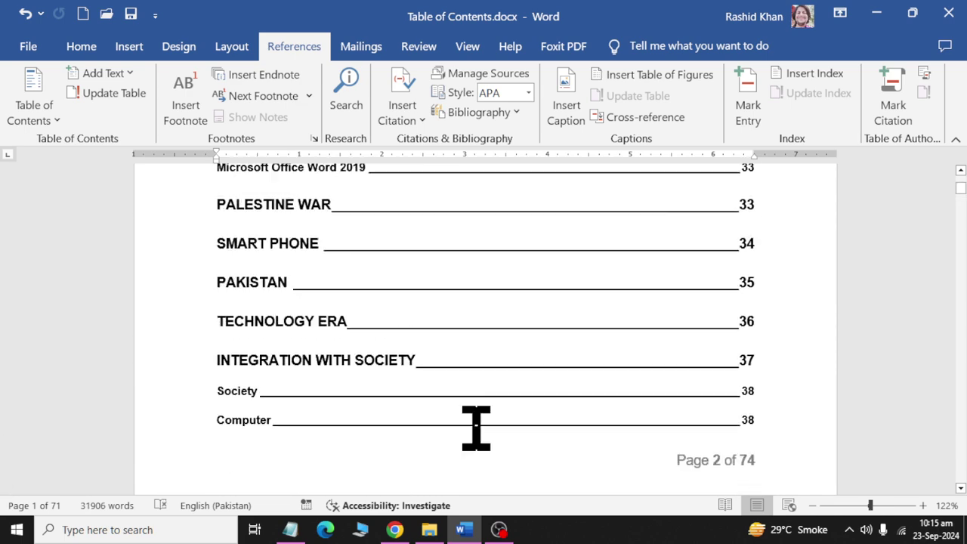
scroll(477, 425, up, 5)
scroll(477, 426, up, 6)
right_click(476, 427)
click(383, 425)
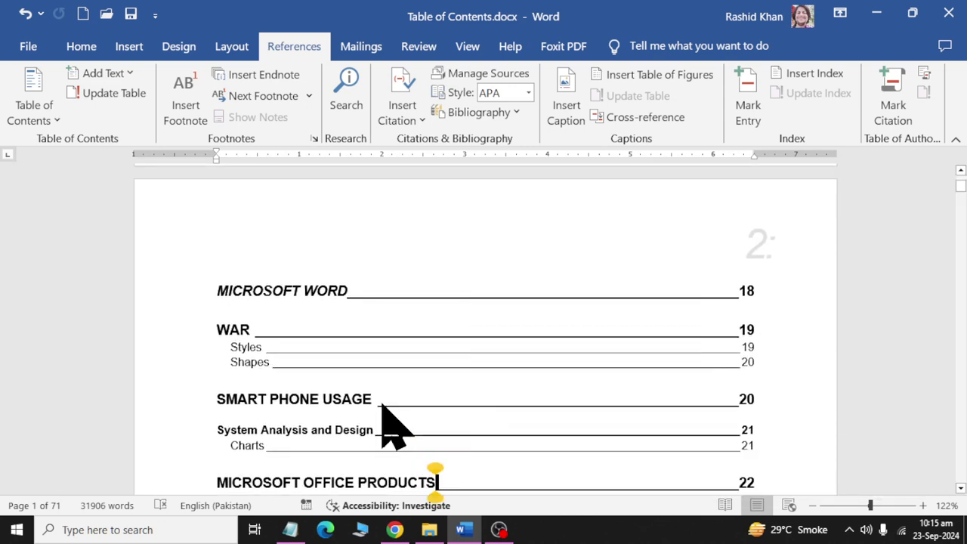
scroll(388, 407, up, 4)
scroll(396, 426, up, 5)
scroll(389, 408, up, 5)
scroll(393, 400, up, 3)
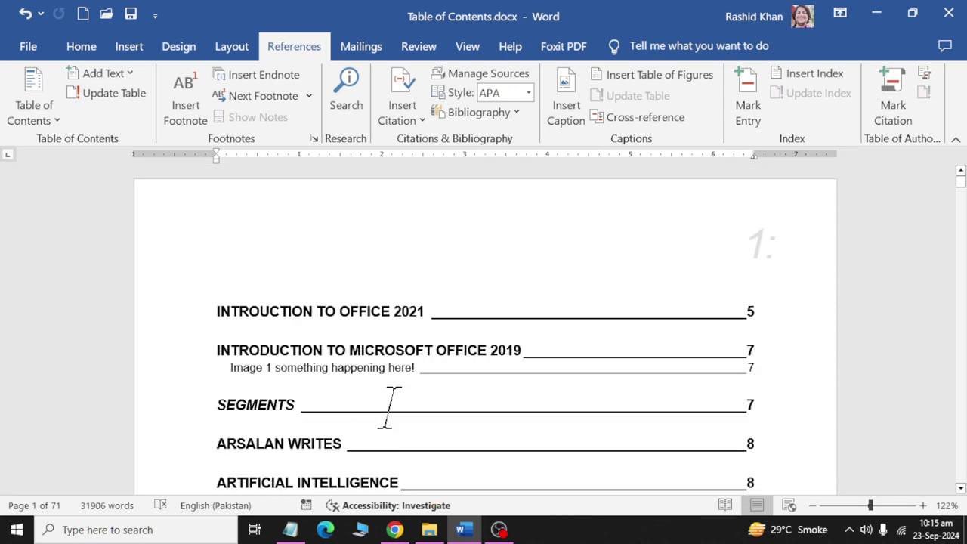
Save the document and export it as PDF named 'Table of Contents int'.
click(130, 13)
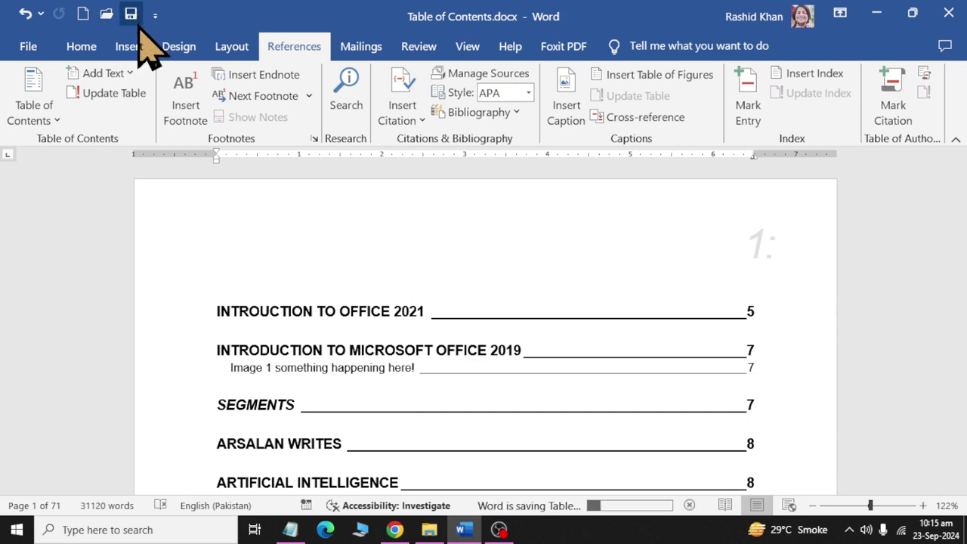
click(28, 46)
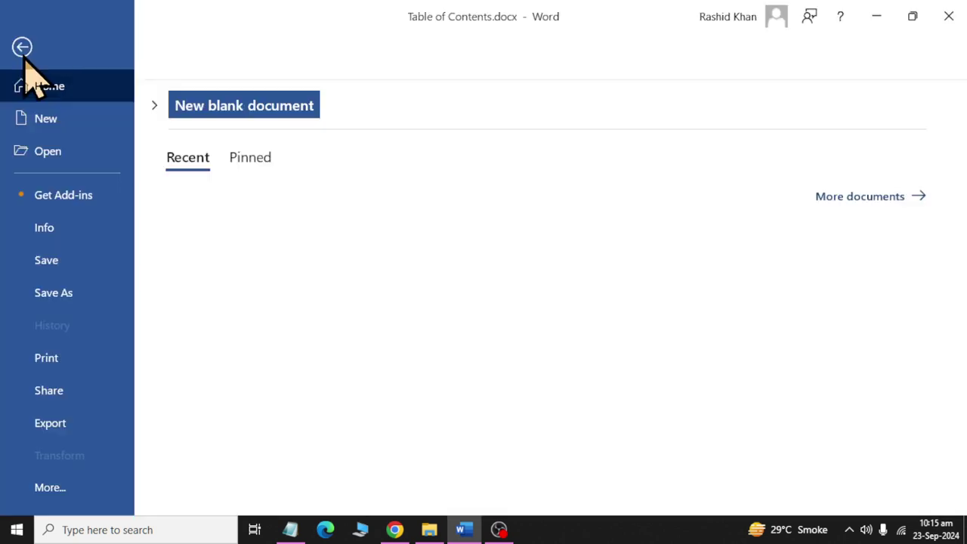
click(40, 420)
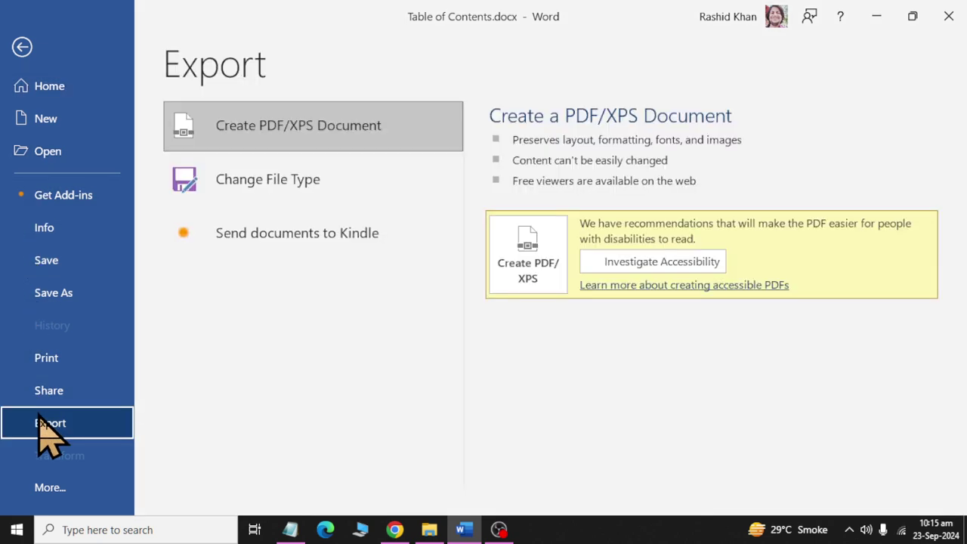
click(531, 259)
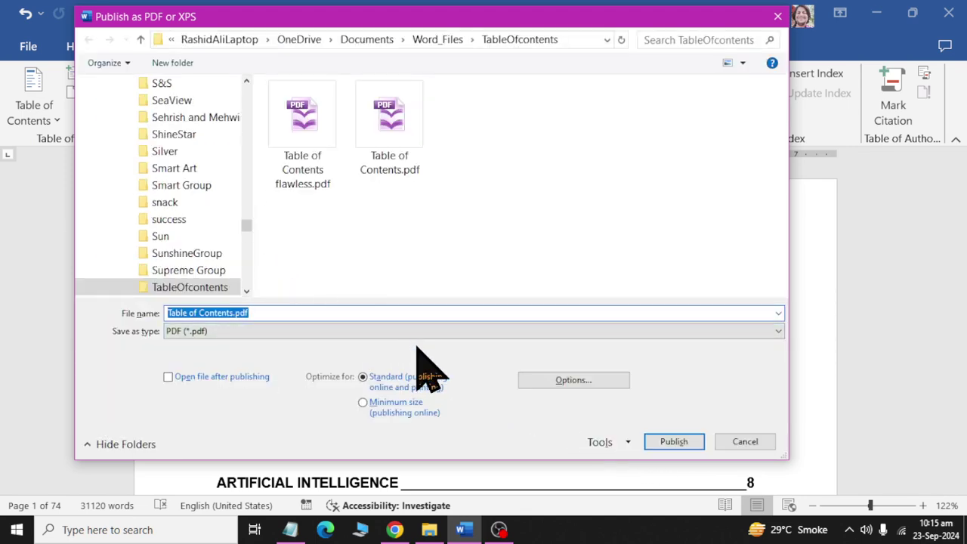
key(BackSpace)
key(BackSpace)
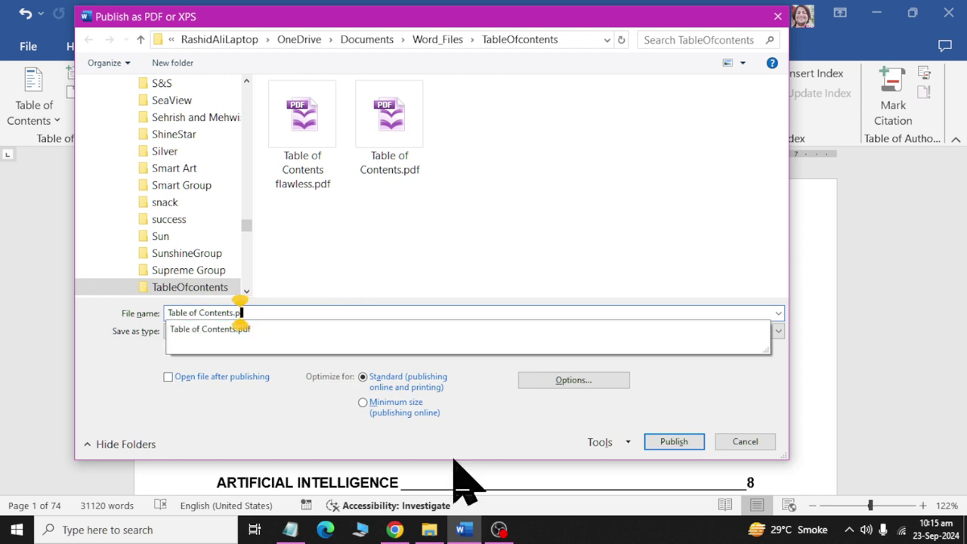
key(BackSpace)
key(BackSpace)
text(in)
key(Escape)
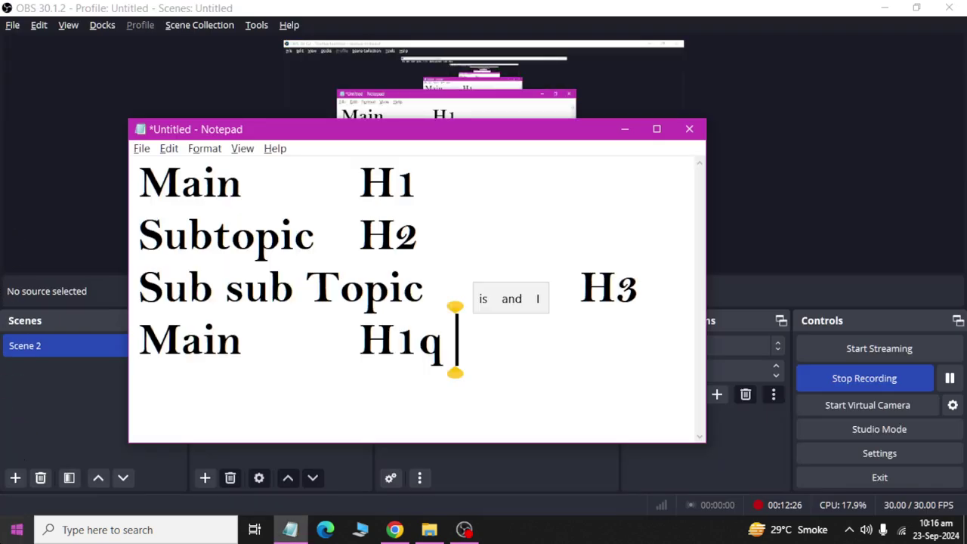
Browse Documents > Word_Files > TableOfcontents and open Table of Contents int.pdf in Edge.
click(15, 529)
mouse_move(25, 275)
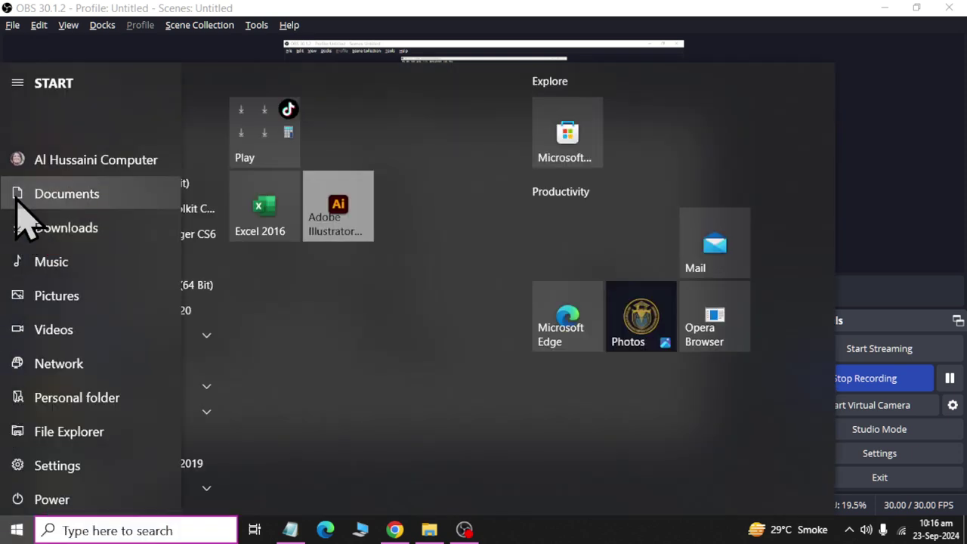
click(24, 198)
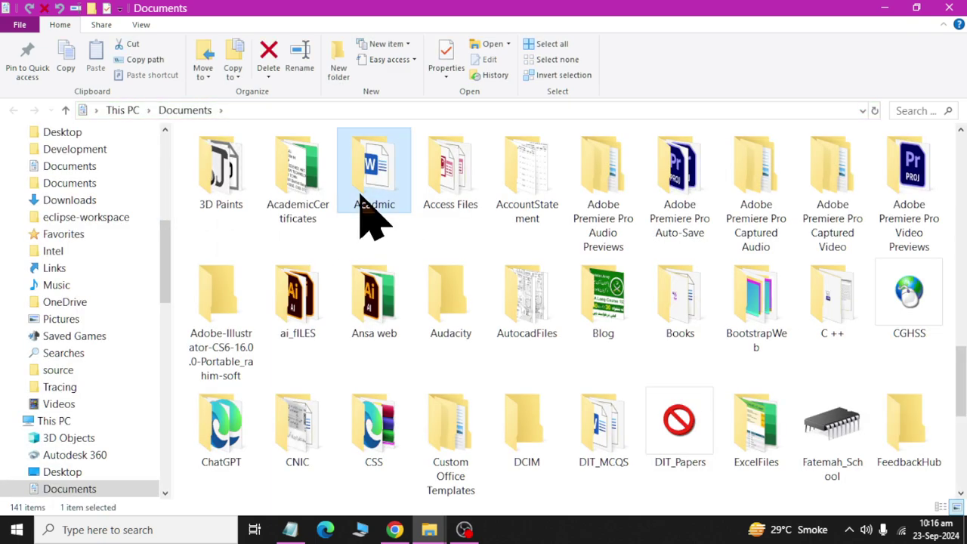
key(w)
click(909, 159)
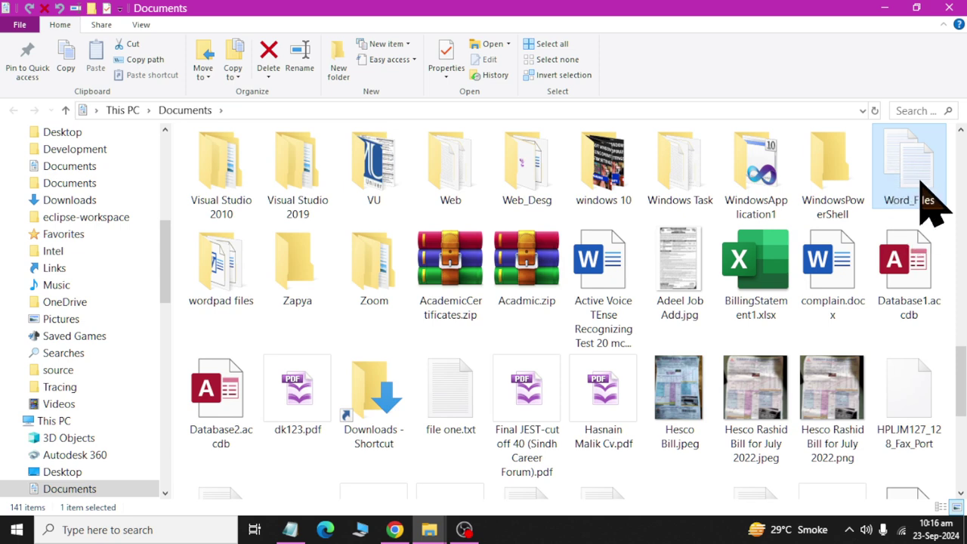
double_click(920, 181)
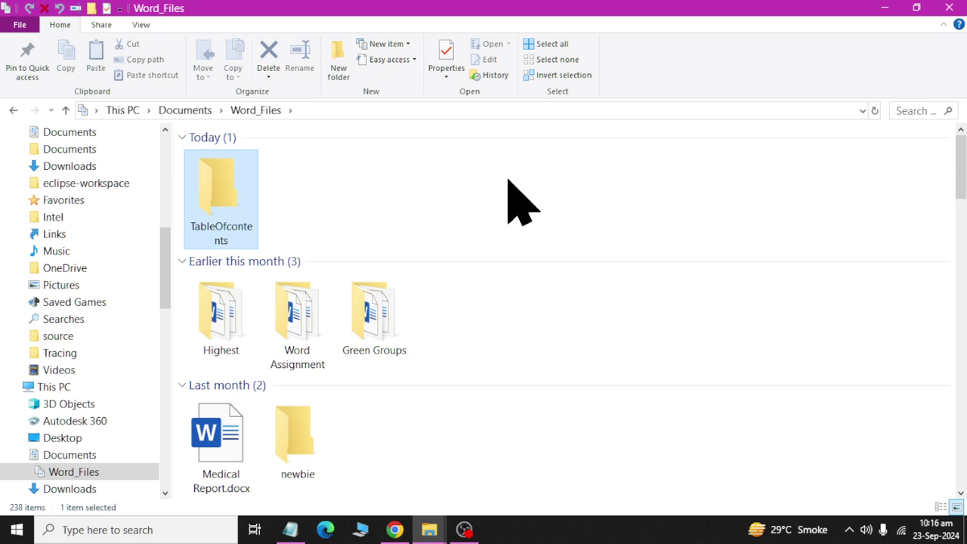
double_click(225, 203)
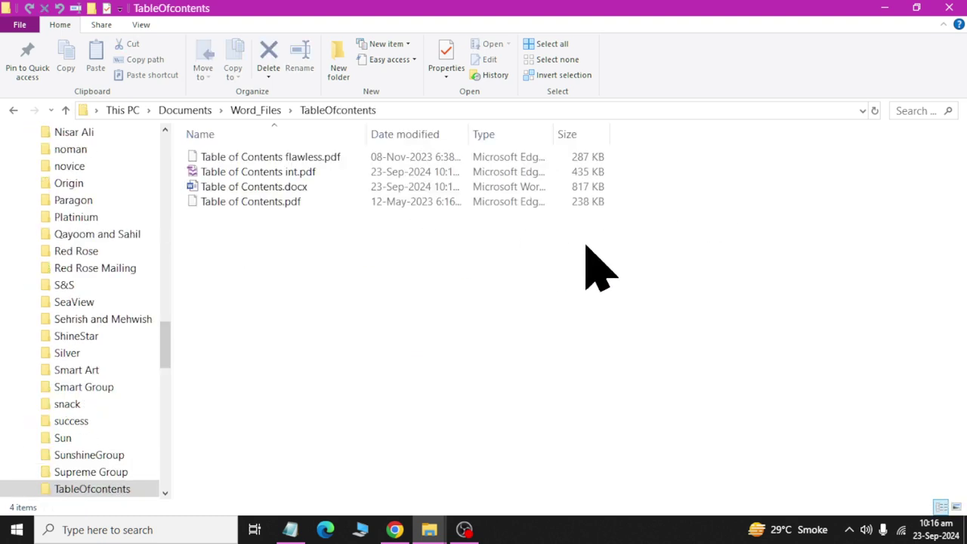
double_click(242, 178)
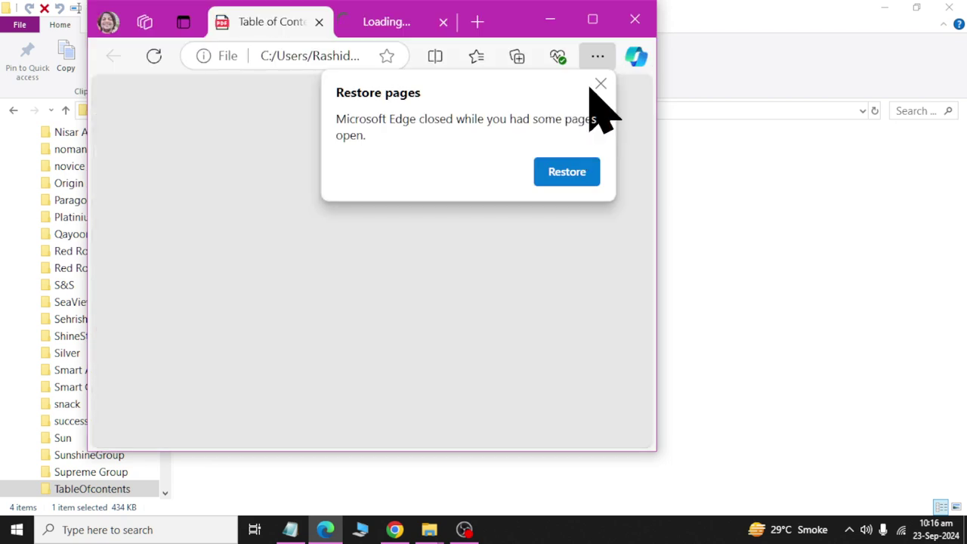
Dismiss the restore prompt and follow the ARSALAN WRITES contents link to page 8.
click(600, 83)
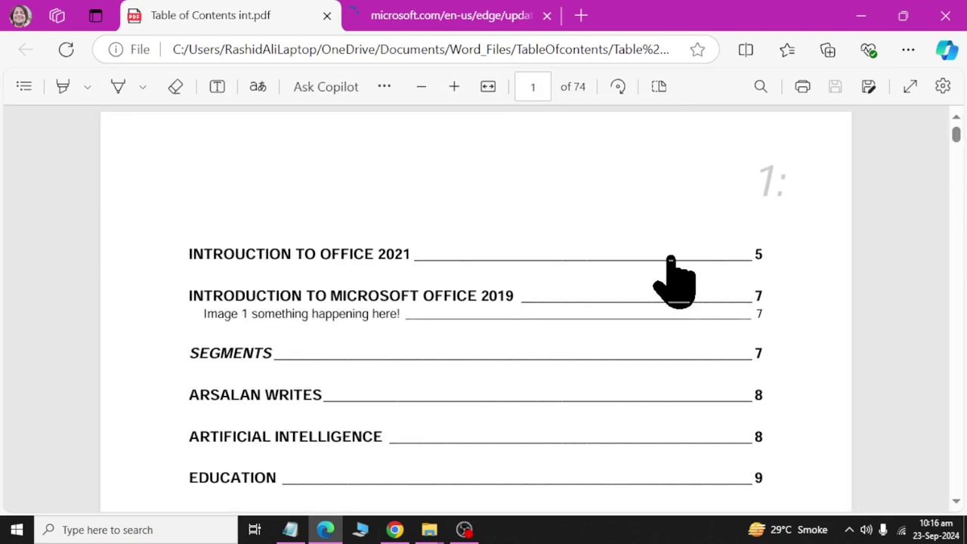
scroll(243, 257, down, 3)
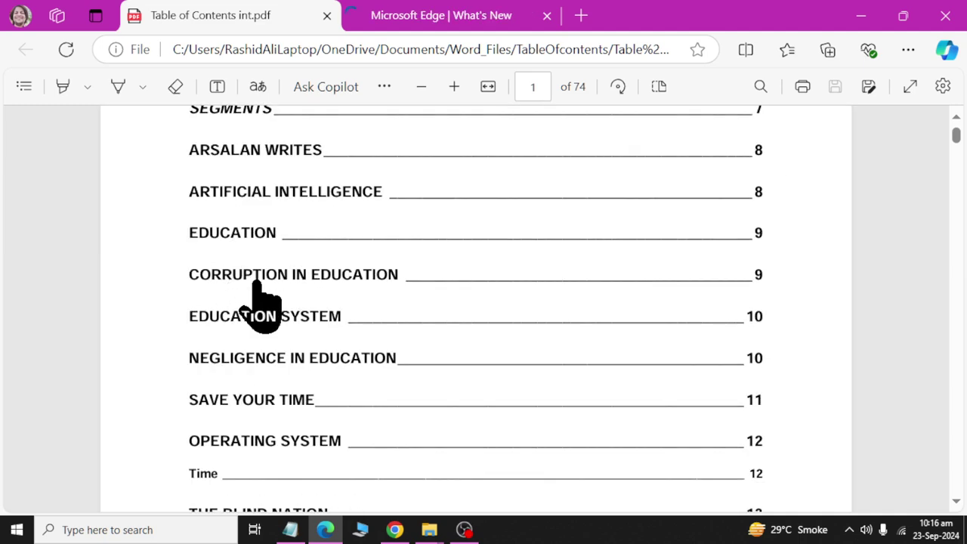
scroll(310, 256, down, 2)
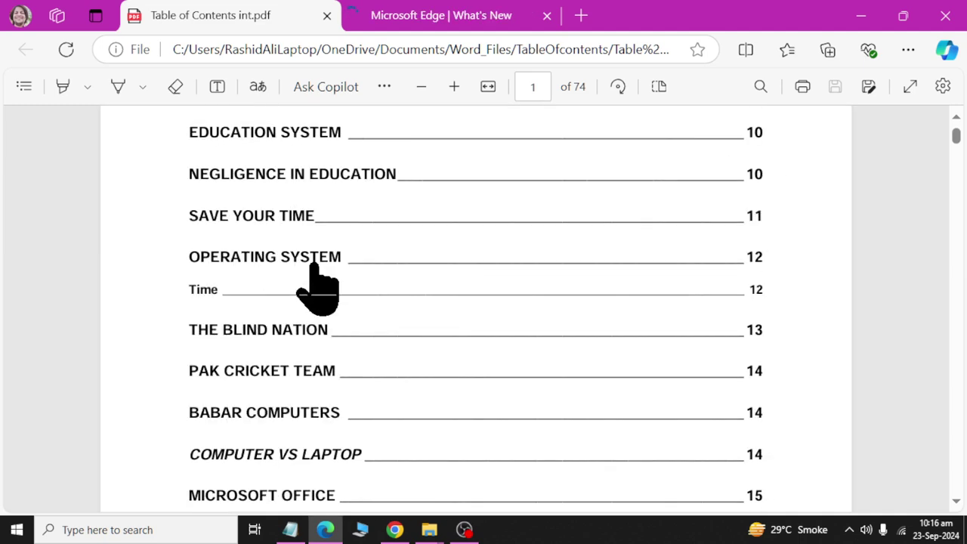
scroll(316, 261, up, 2)
scroll(316, 261, up, 2)
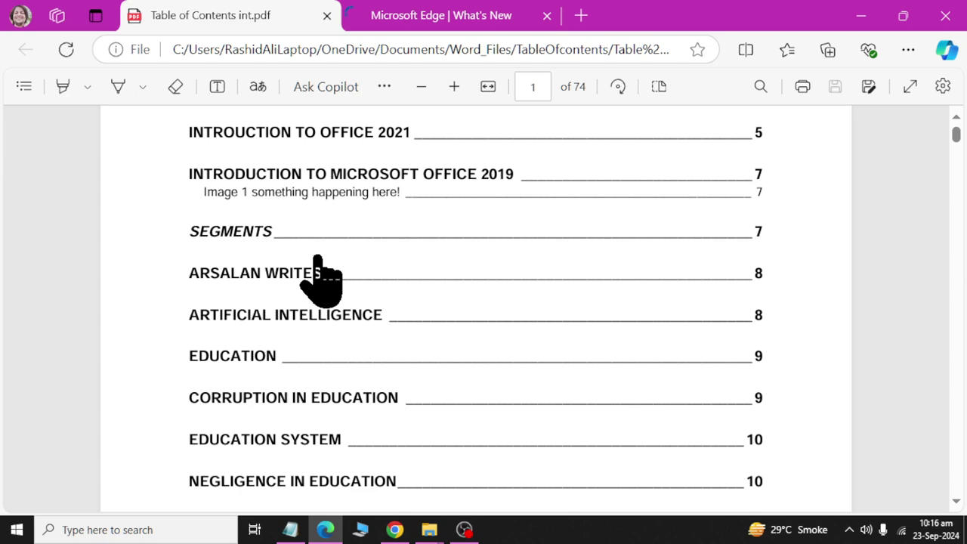
click(746, 273)
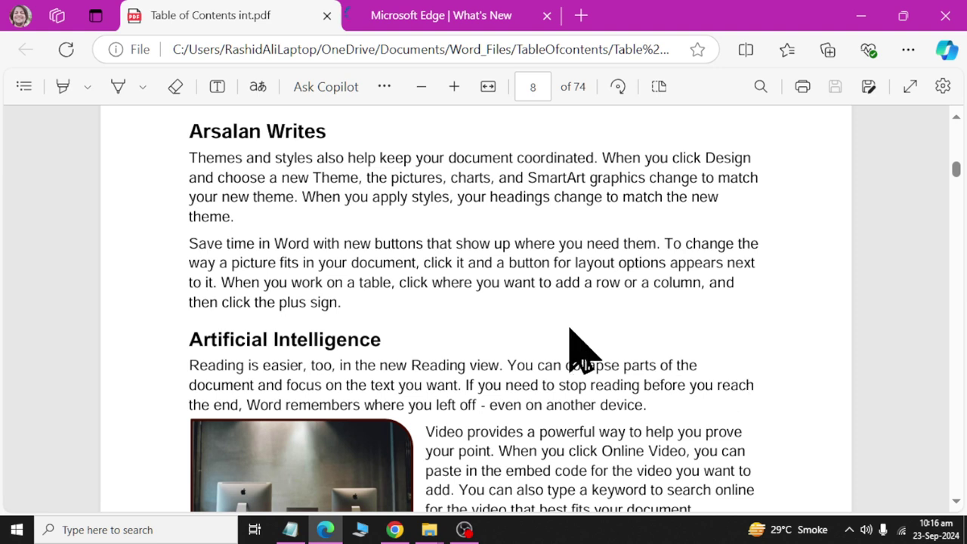
Use the page thumbnails sidebar to jump to pages 9, 5 and then 1.
click(21, 91)
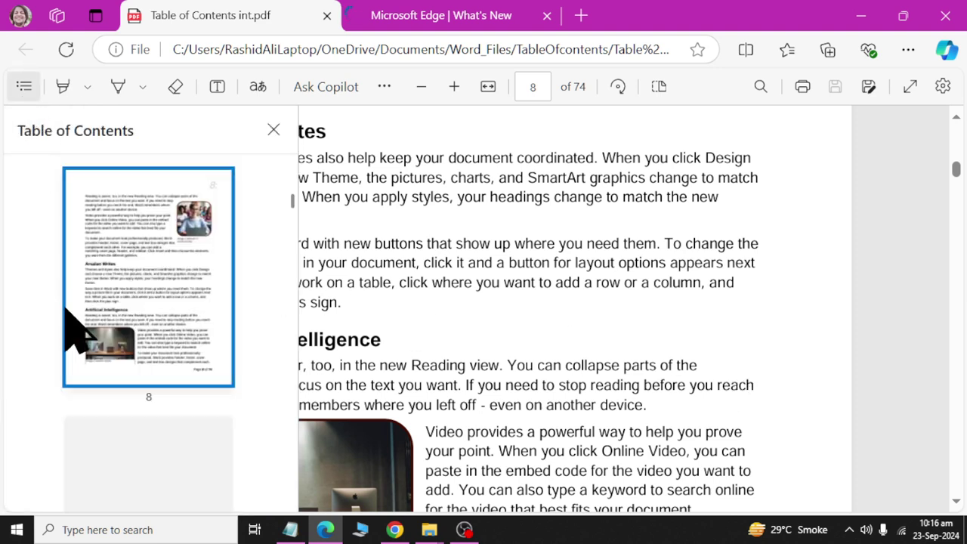
scroll(149, 376, up, 1)
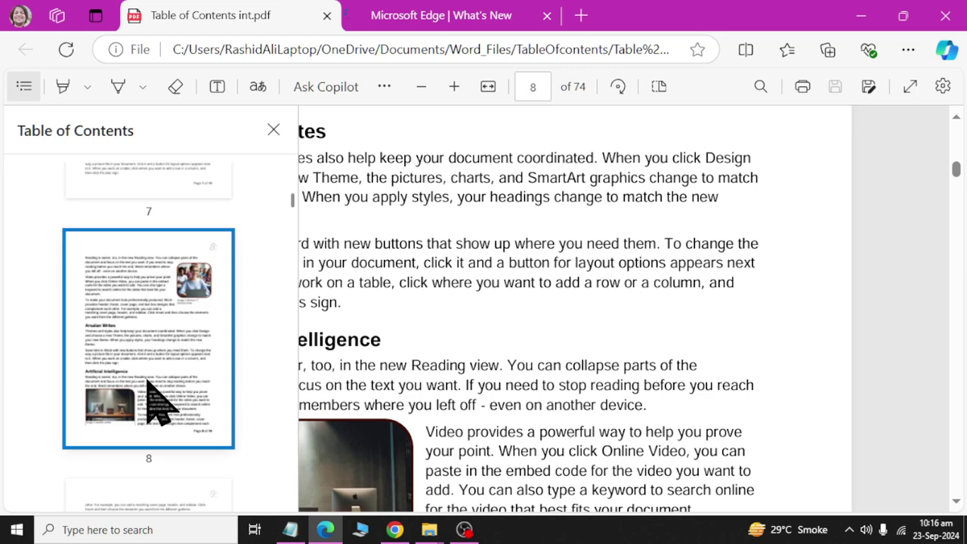
scroll(147, 385, down, 2)
scroll(147, 386, down, 2)
click(142, 295)
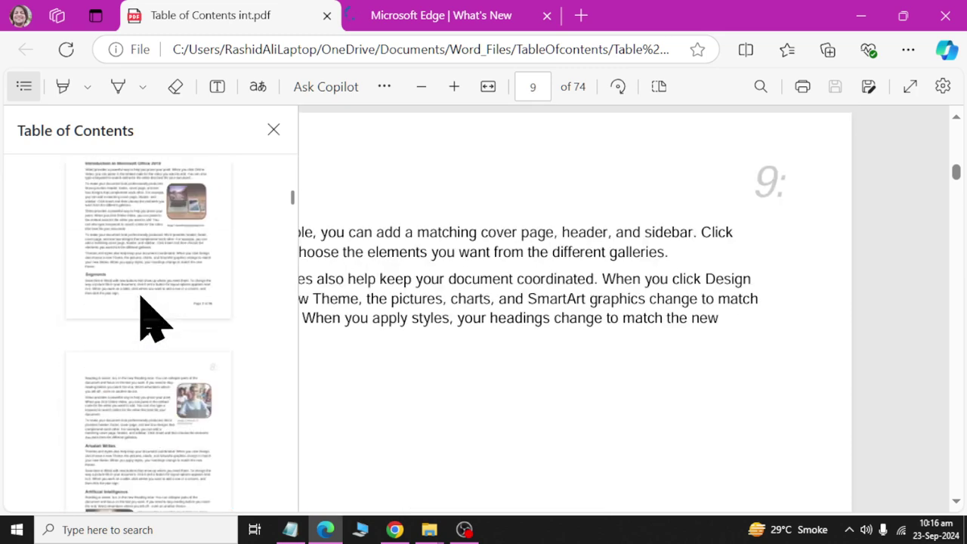
scroll(141, 320, up, 5)
click(108, 209)
click(87, 97)
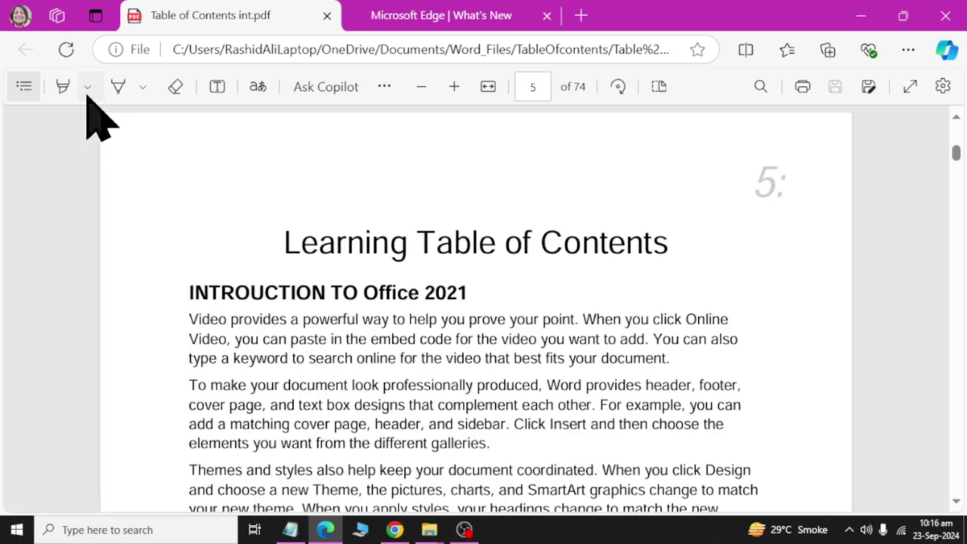
click(87, 97)
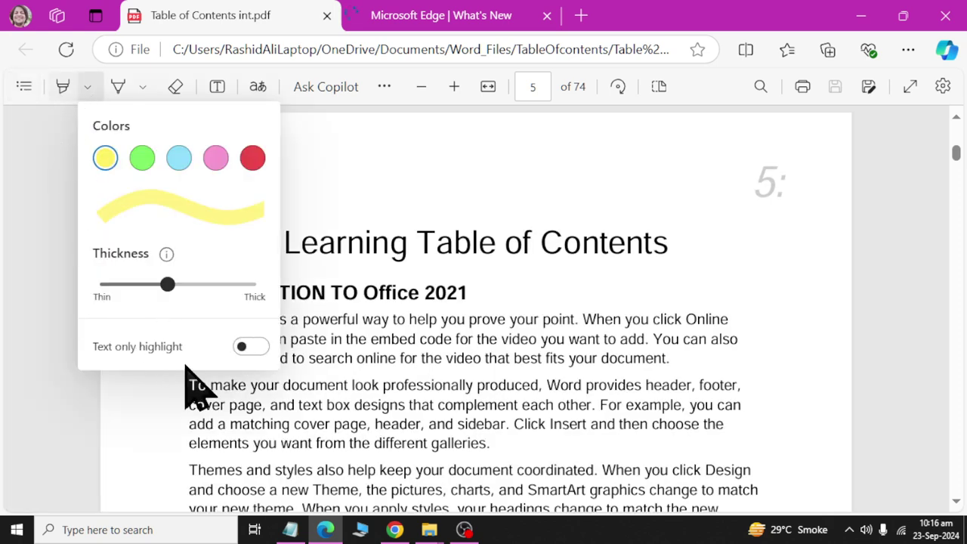
click(35, 86)
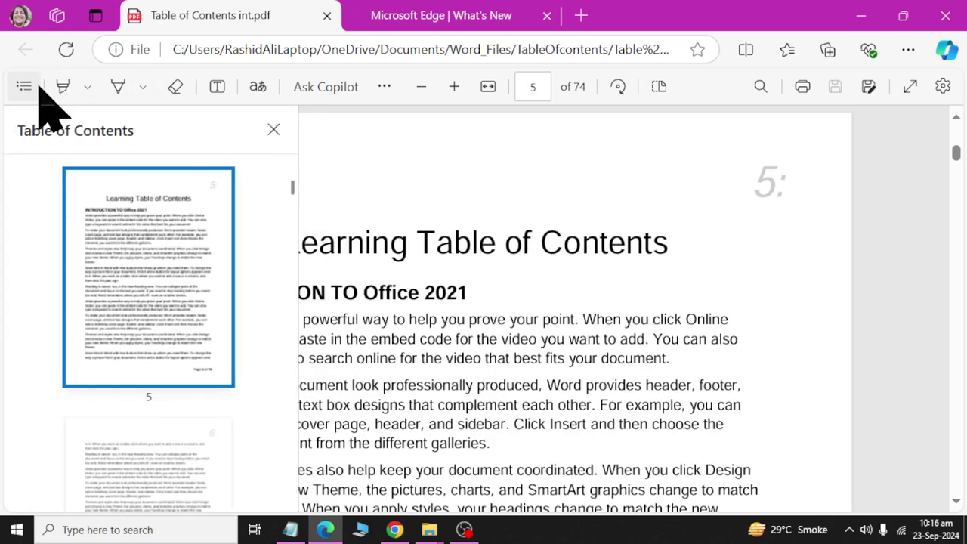
scroll(249, 400, up, 5)
scroll(237, 340, up, 5)
scroll(222, 319, up, 3)
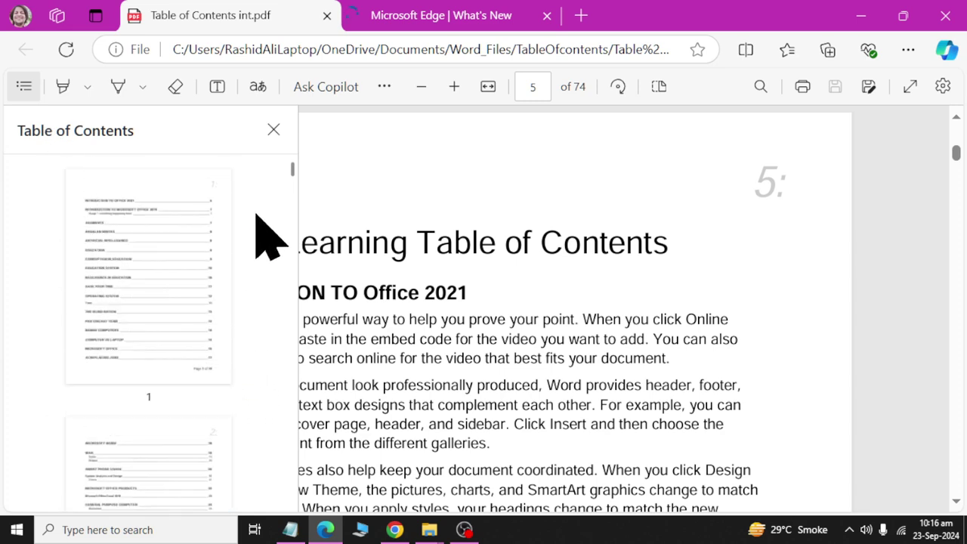
click(177, 278)
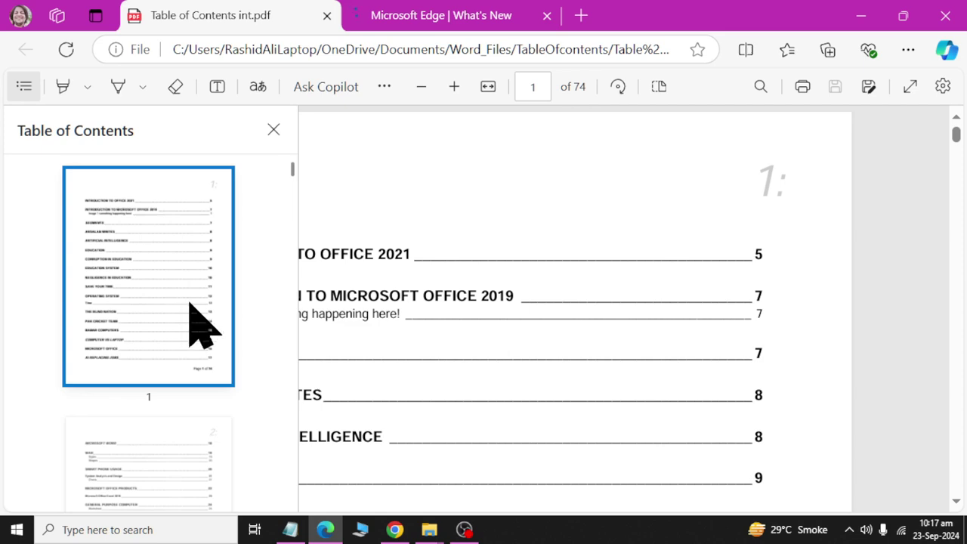
Follow the AI REPLACING JOBS link to page 17, then close the PDF.
click(738, 361)
scroll(738, 362, down, 5)
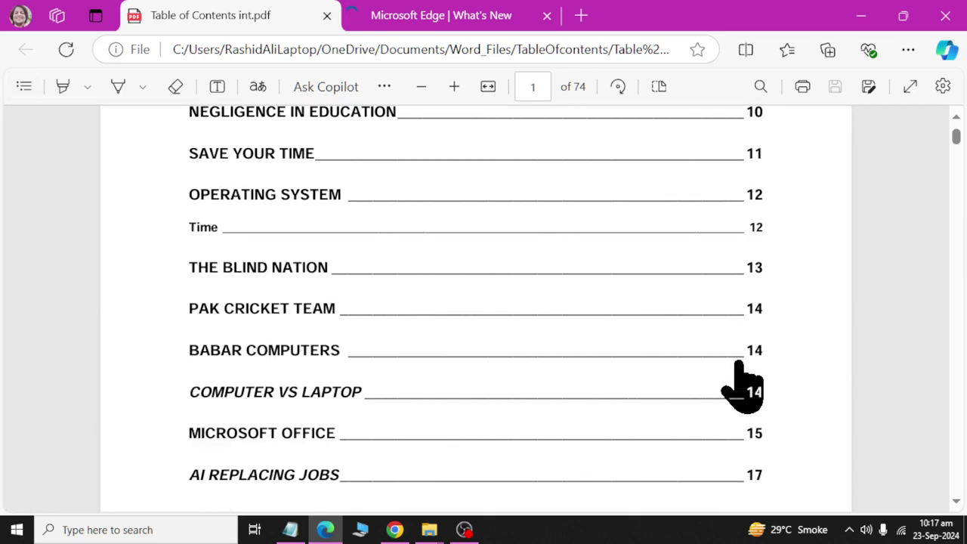
scroll(742, 389, down, 3)
click(261, 296)
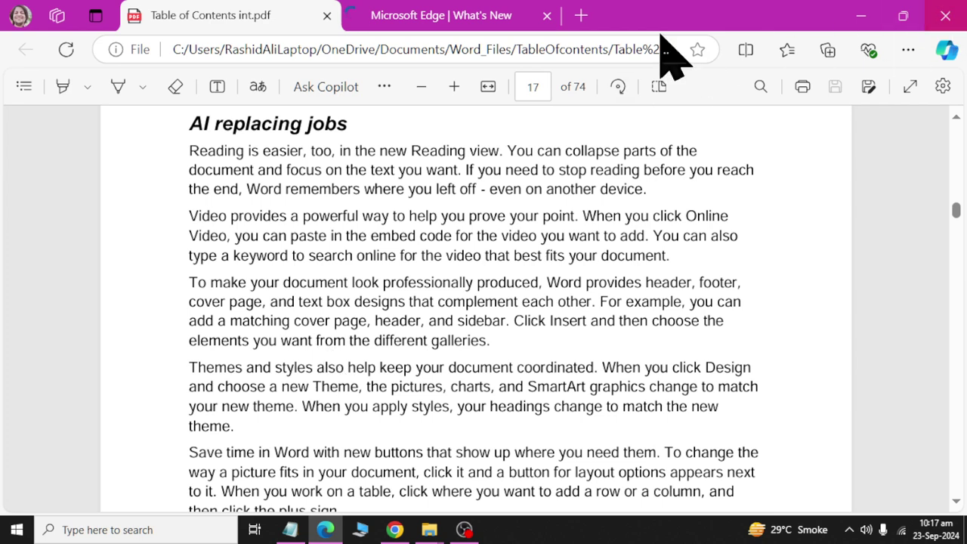
click(327, 15)
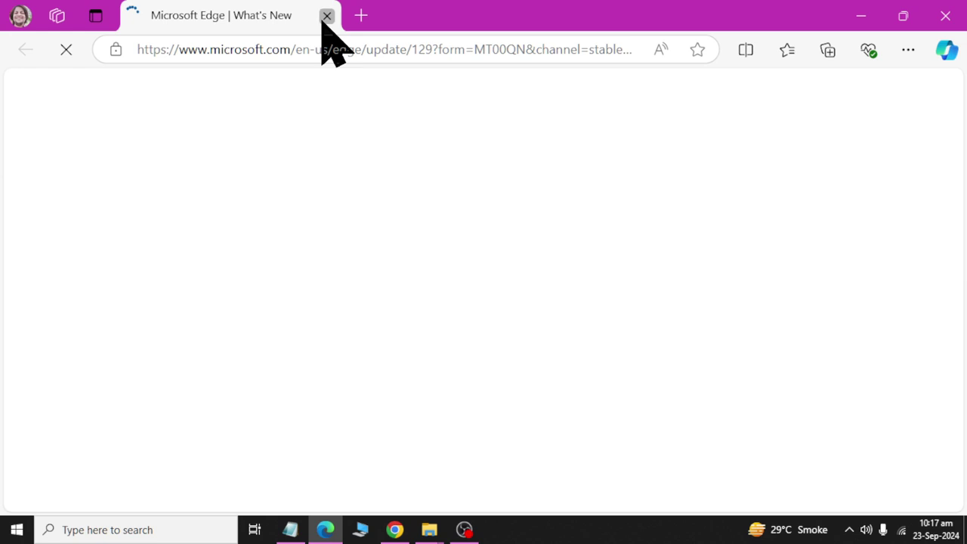
Close Edge's remaining What's New tab and deselect the file in the TableOfcontents folder.
click(326, 15)
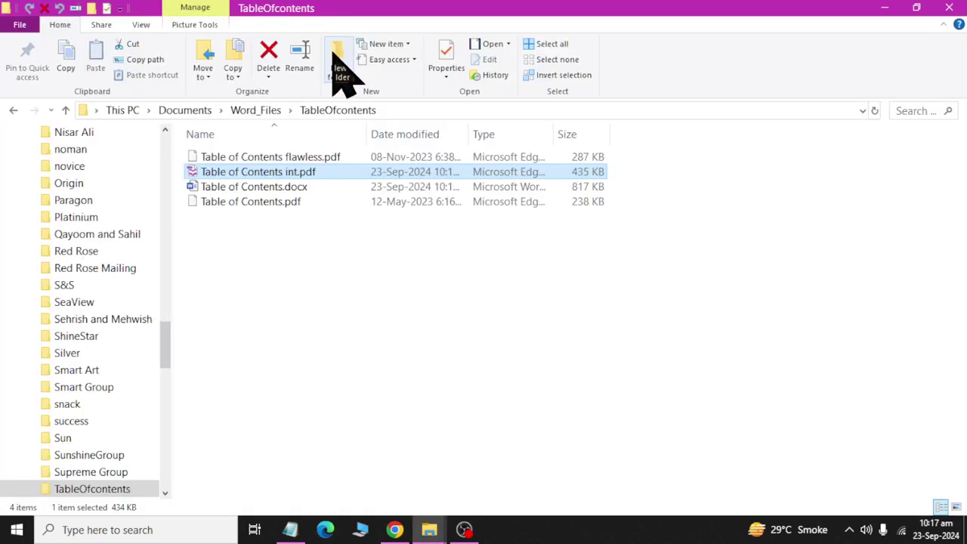
click(308, 293)
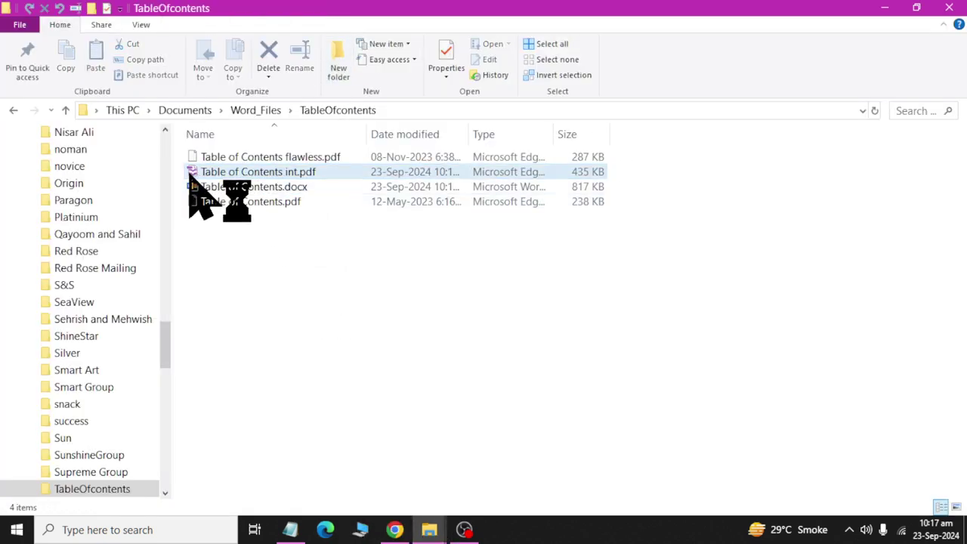